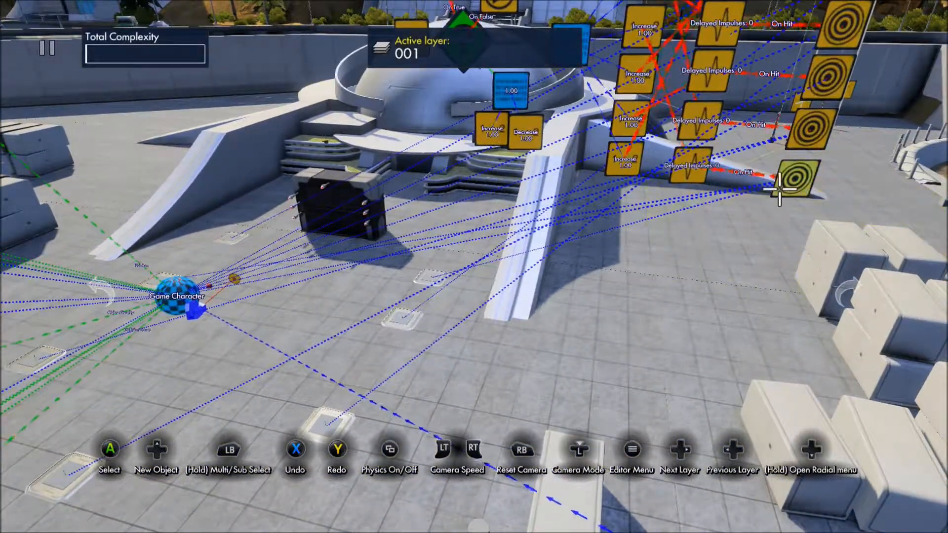
- Examine which object instance the lowest hit trigger monitors in Set Hitting Objects 1
click(780, 189)
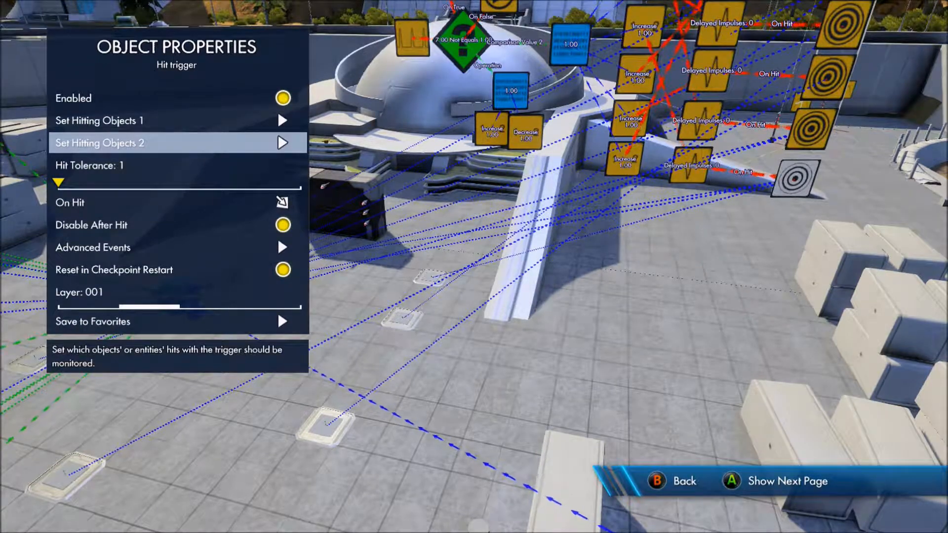
key(Up)
key(Return)
key(Up)
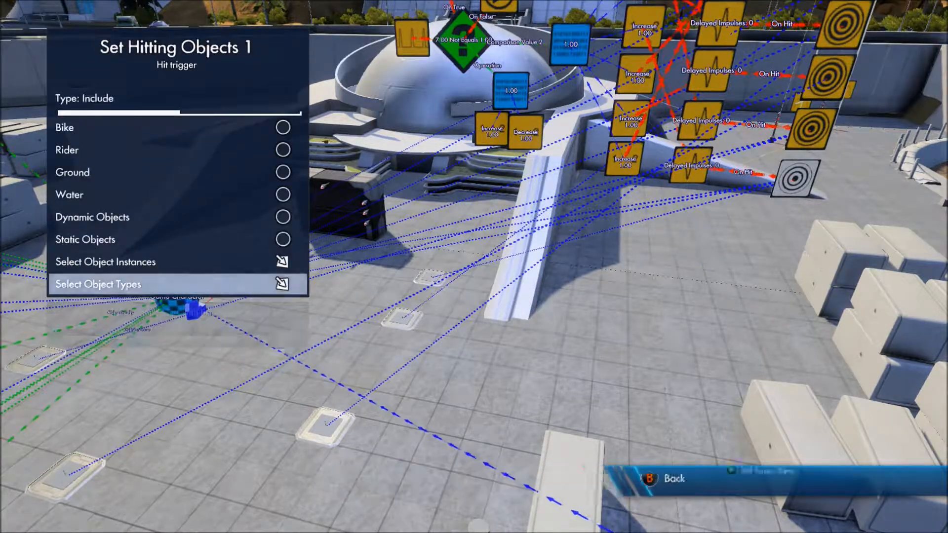
key(Up)
key(Return)
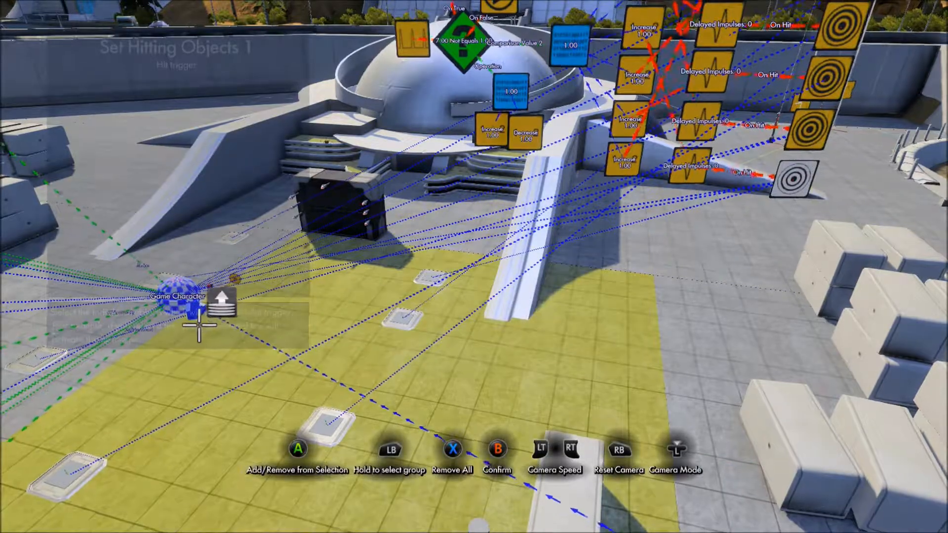
scroll(217, 318, down, 3)
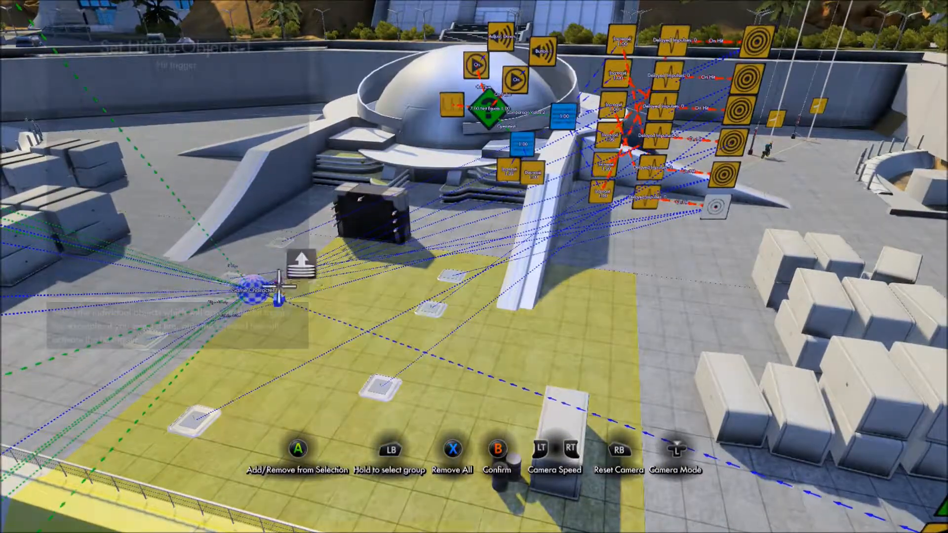
click(257, 295)
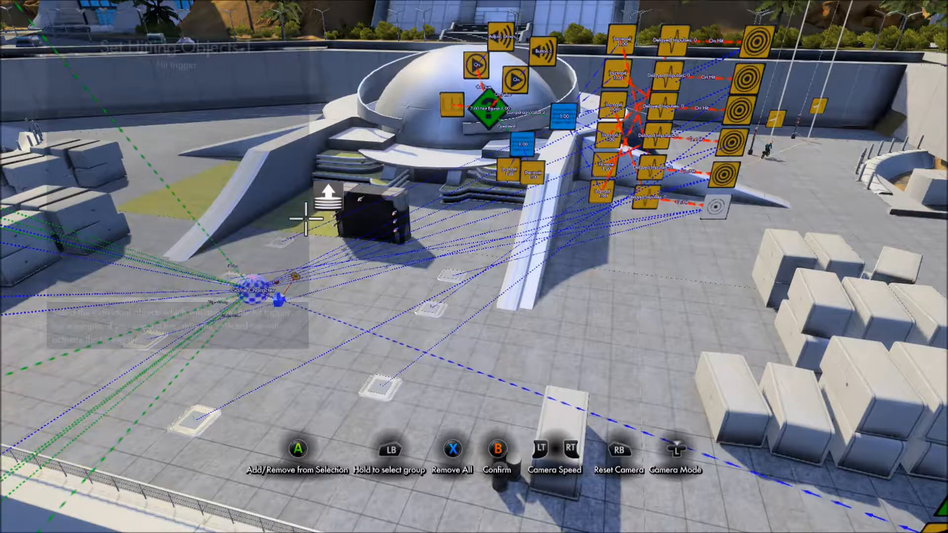
key(Escape)
key(Escape)
key(Escape)
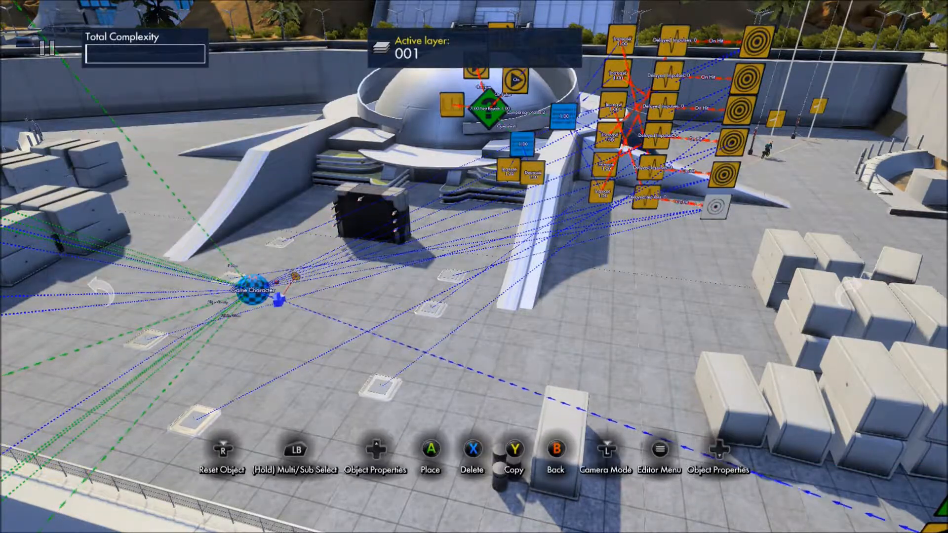
- Examine which object instance the lowest hit trigger monitors in Set Hitting Objects 2
key(Return)
key(Down)
key(Down)
key(Return)
key(Up)
key(Up)
key(Return)
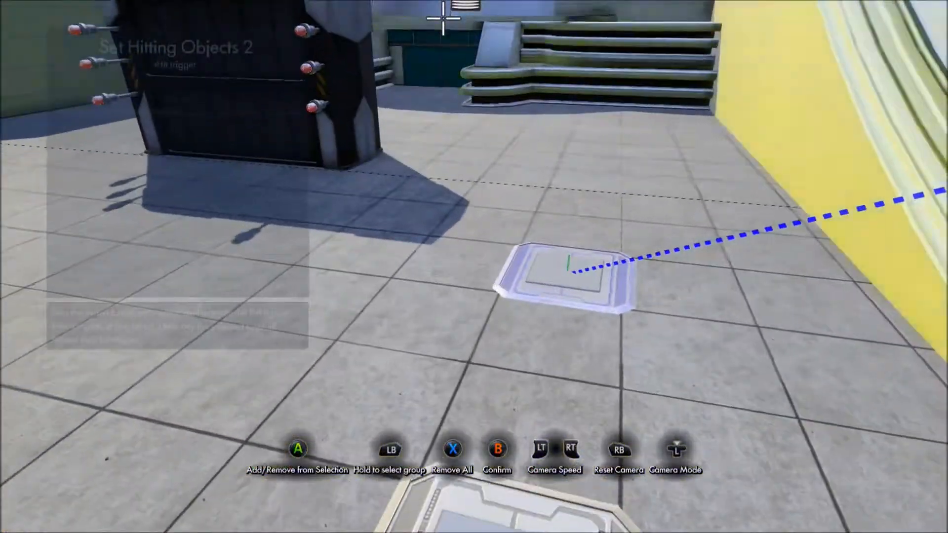
key(Escape)
key(Return)
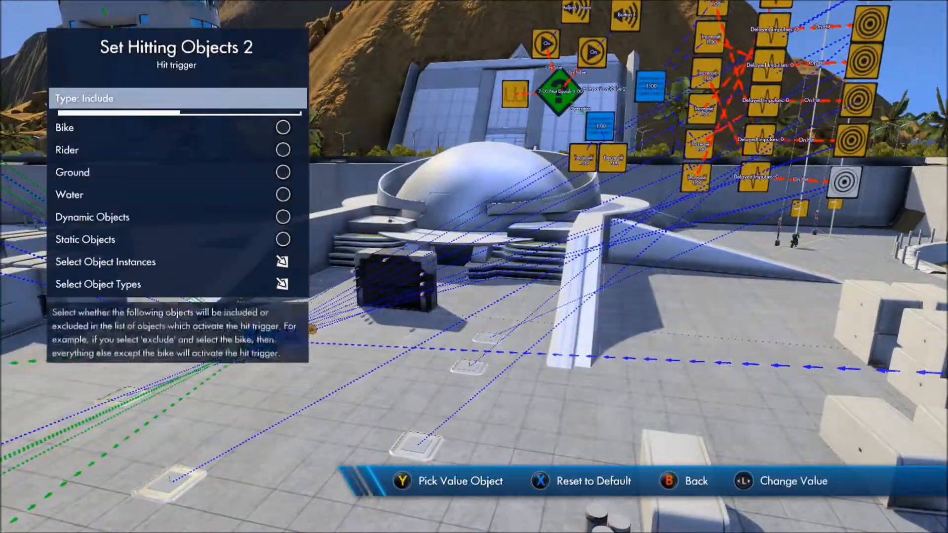
key(Escape)
key(Escape)
key(Escape)
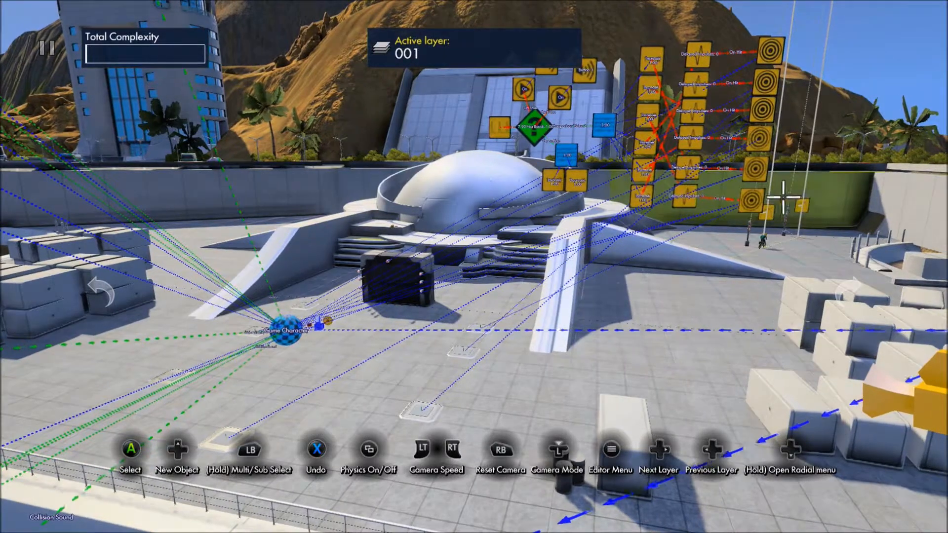
- Recheck the object instances assigned to Set Hitting Objects 1 of the lowest hit trigger
click(759, 198)
key(Down)
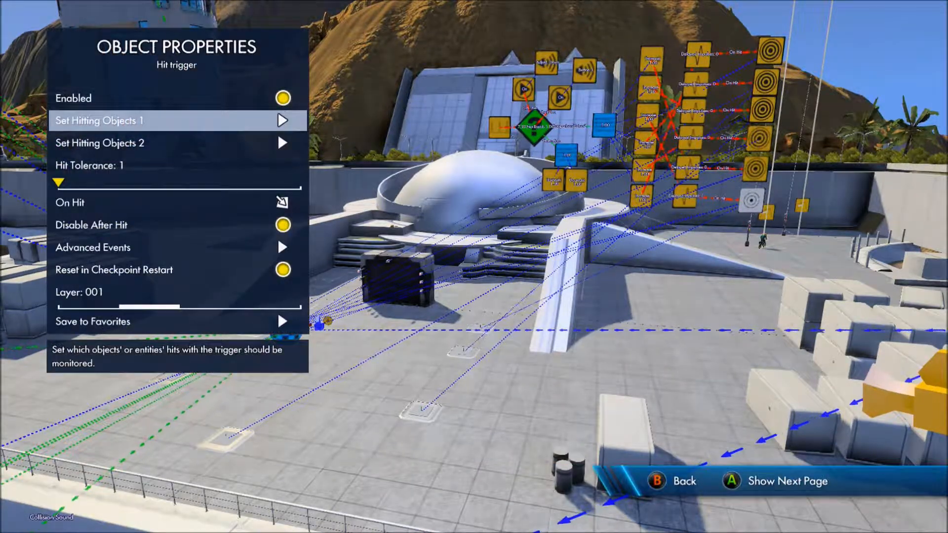
key(Return)
key(Up)
key(Up)
key(Return)
key(Escape)
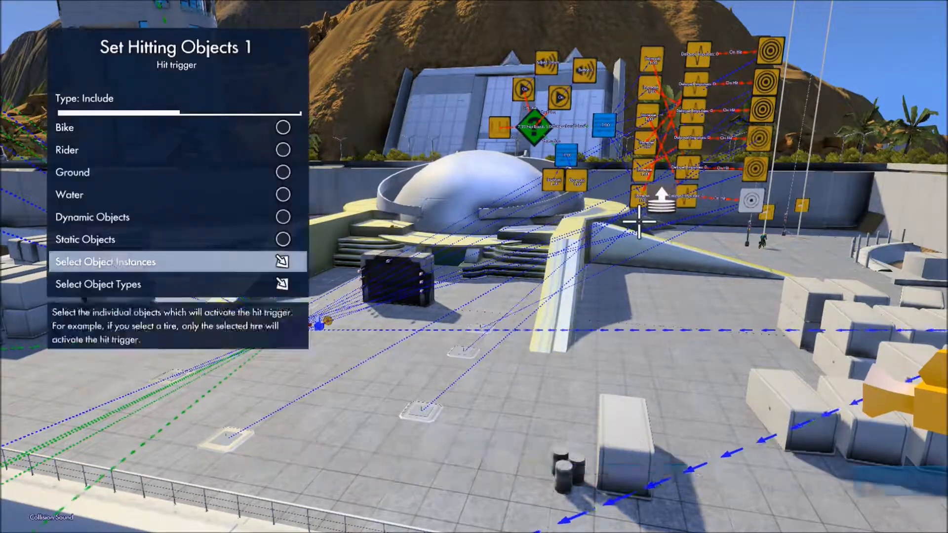
key(Escape)
- Recheck the object instances assigned to Set Hitting Objects 2 of the same hit trigger
key(Down)
key(Return)
key(Up)
key(Up)
key(Return)
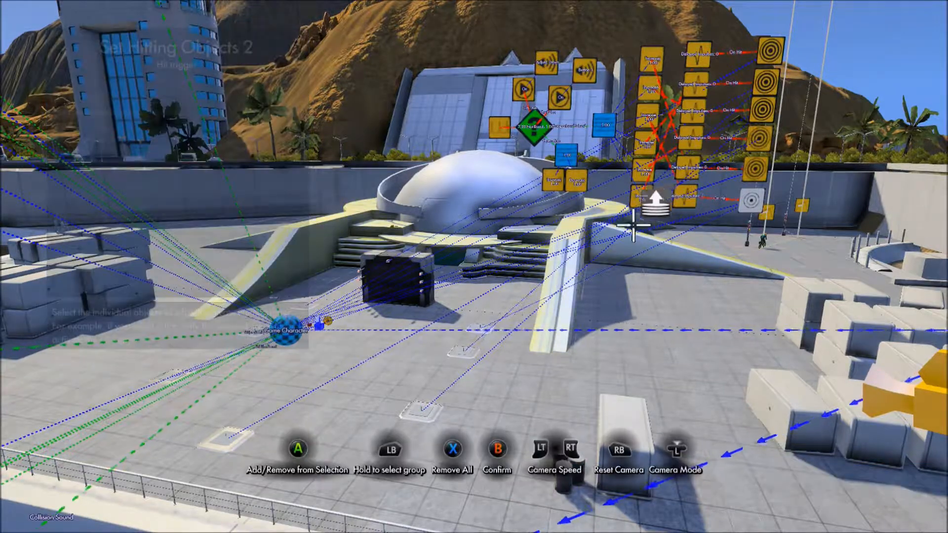
key(Escape)
key(Escape)
key(Escape)
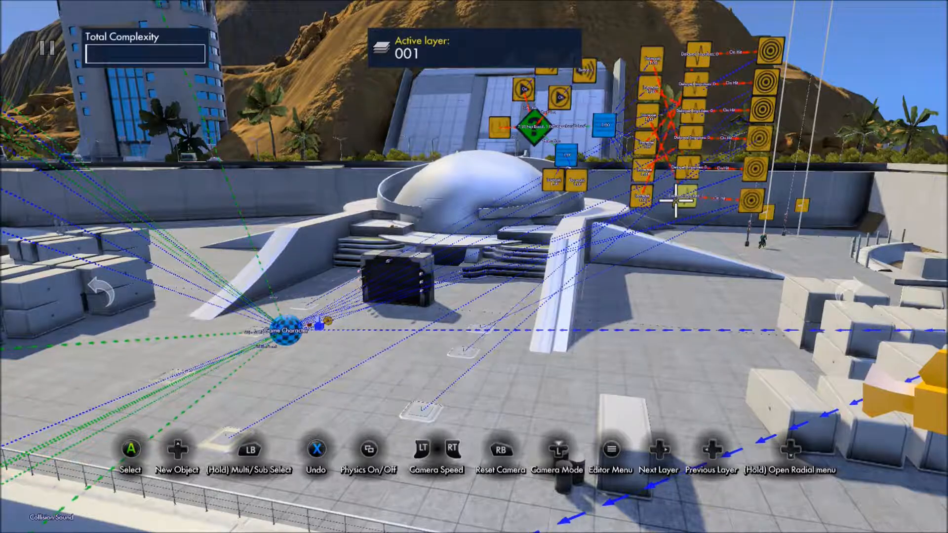
- Duplicate the lowest row of Increase event, delayed impulse and hit trigger, and place the copy directly beneath it
key(w)
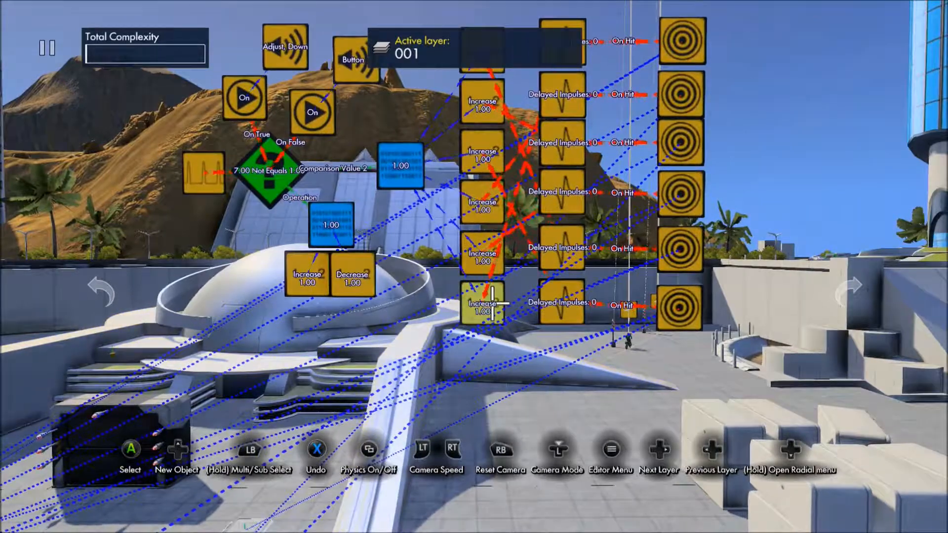
click(678, 301)
key(y)
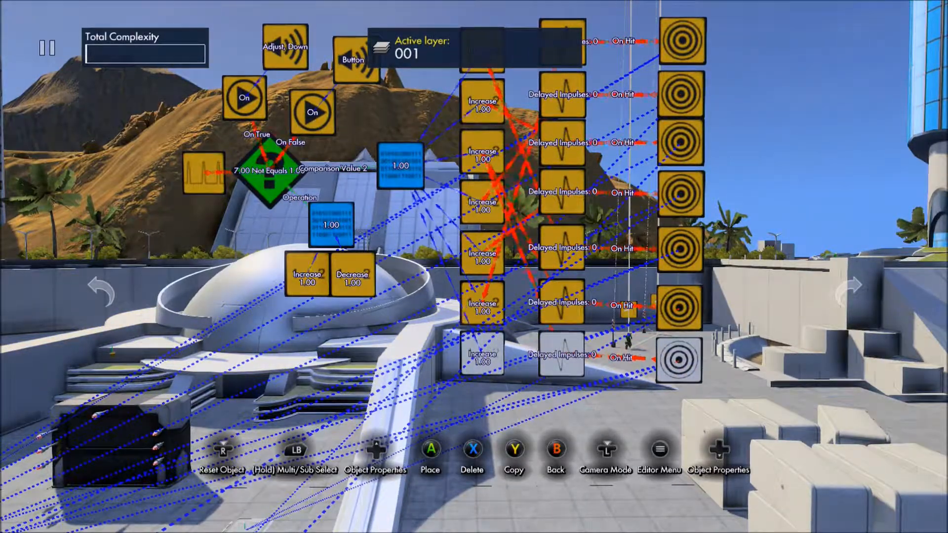
key(a)
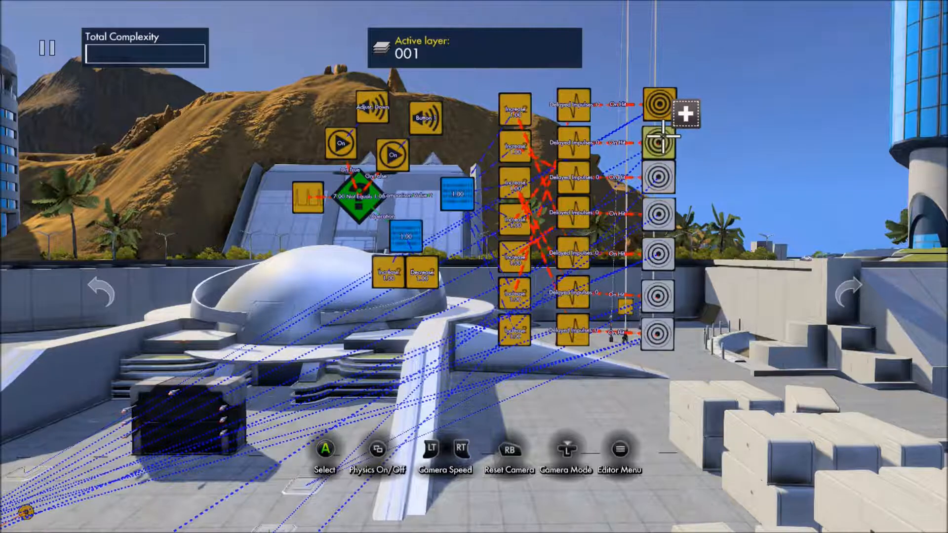
- View the object-instance selection of Set Hitting Objects 2 for the whole column of hit triggers
key(Down)
key(Down)
key(a)
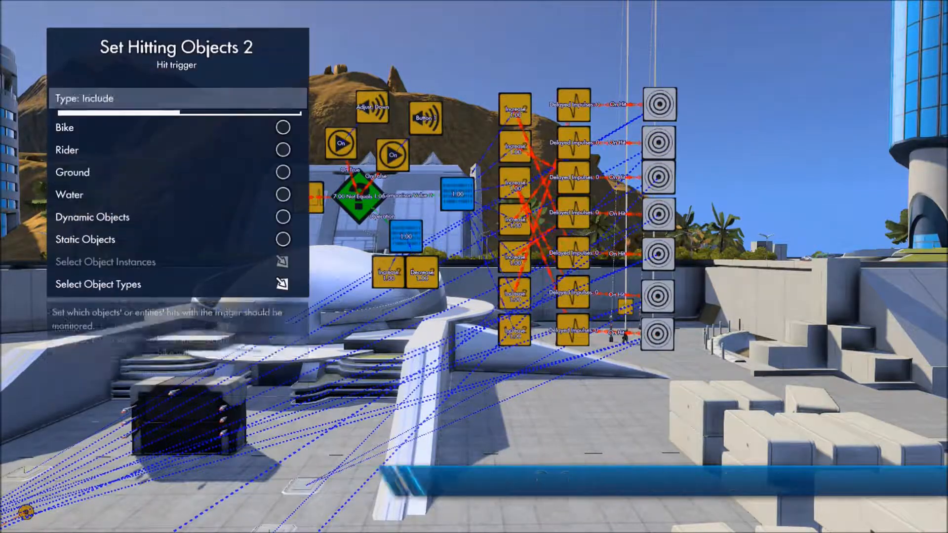
key(Up)
key(Up)
key(a)
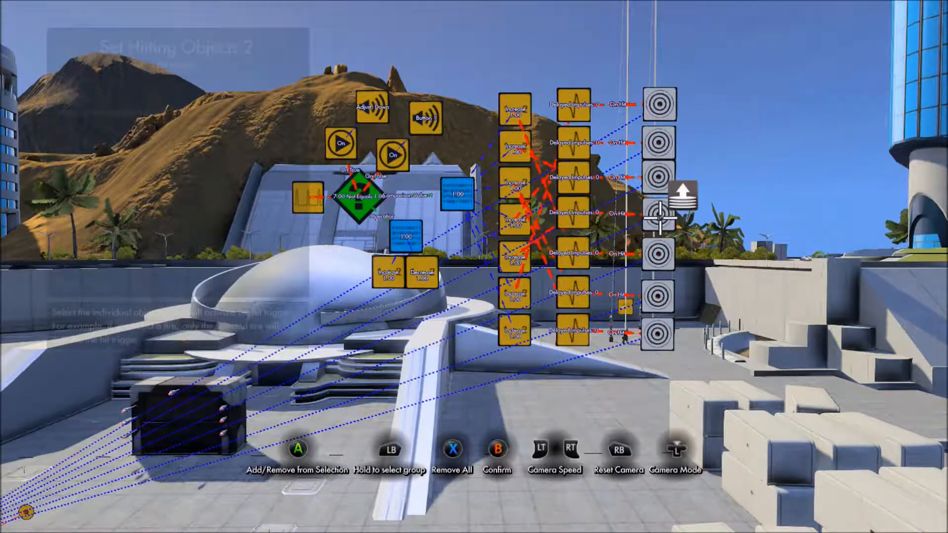
key(b)
key(b)
key(b)
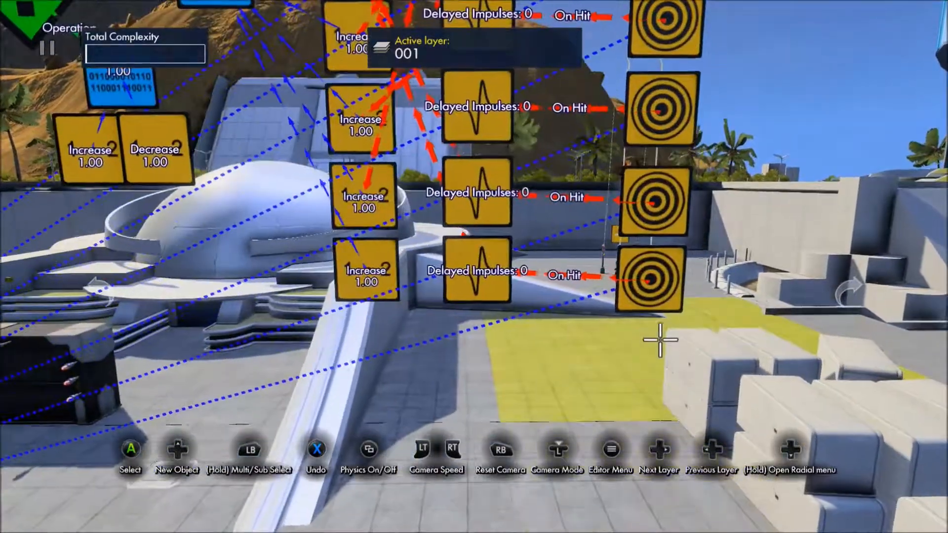
- Link the new row's delayed impulse to the Increase event in the same row as its target
key(a)
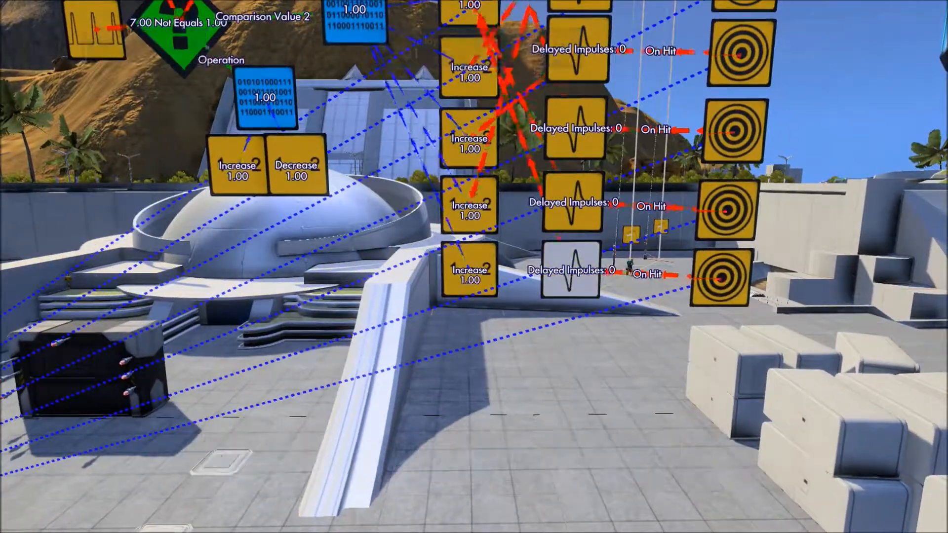
key(b)
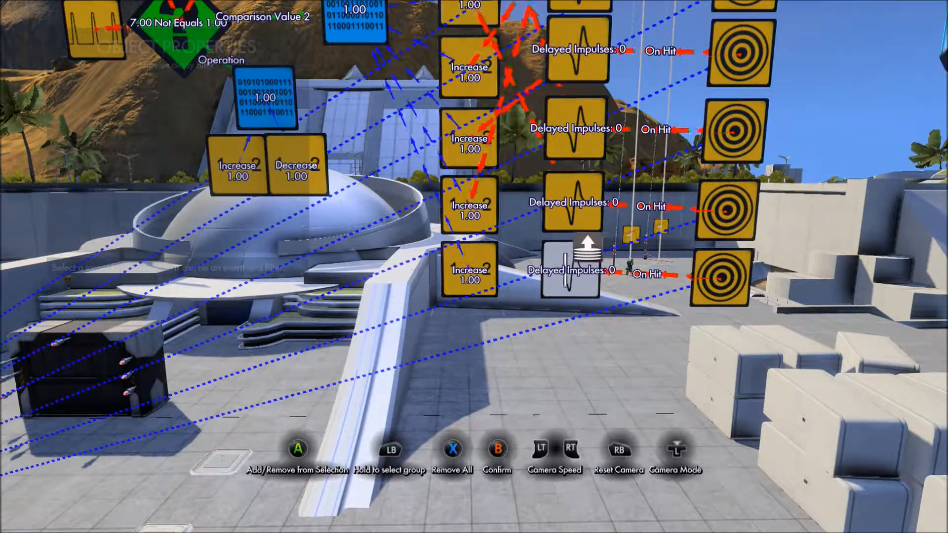
key(b)
key(a)
key(b)
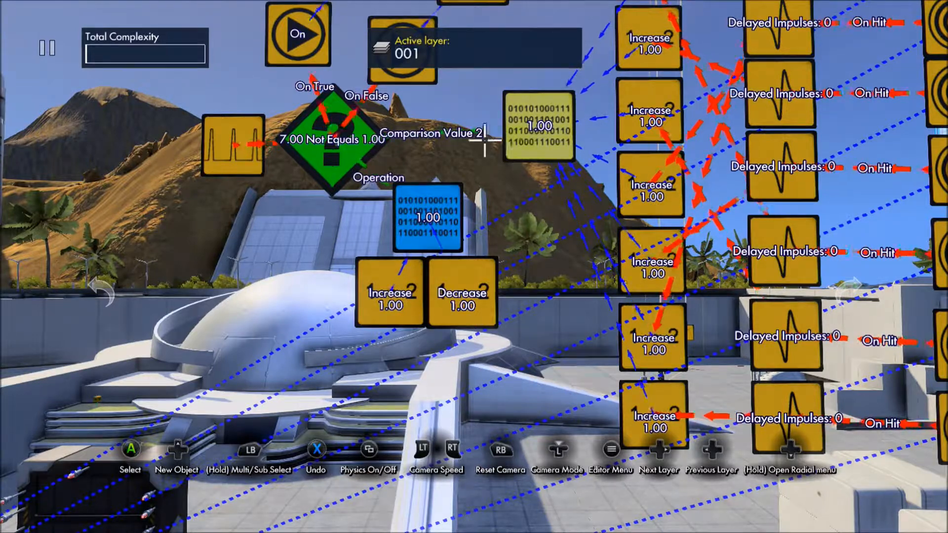
- Set the generic filter's Comparison Value 1 to 8
click(336, 138)
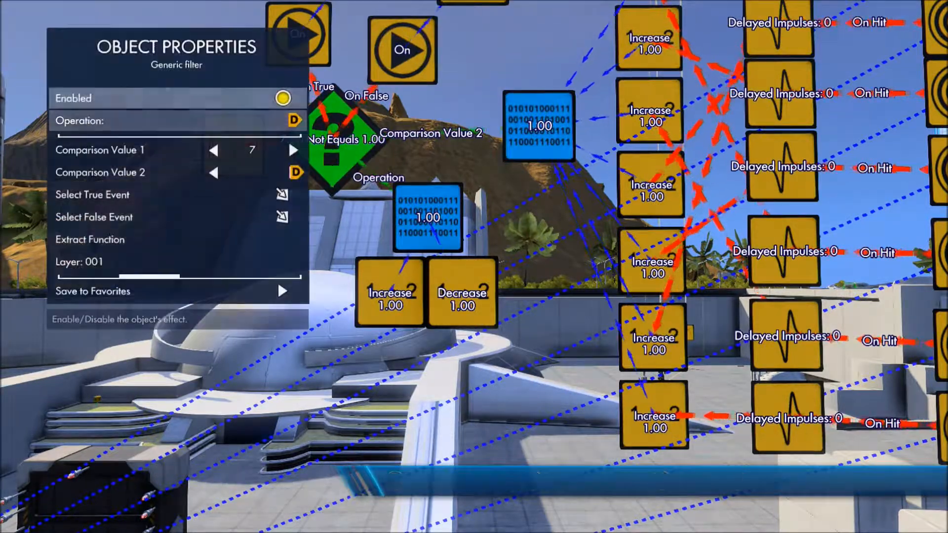
key(Down)
key(Down)
key(Down)
key(Escape)
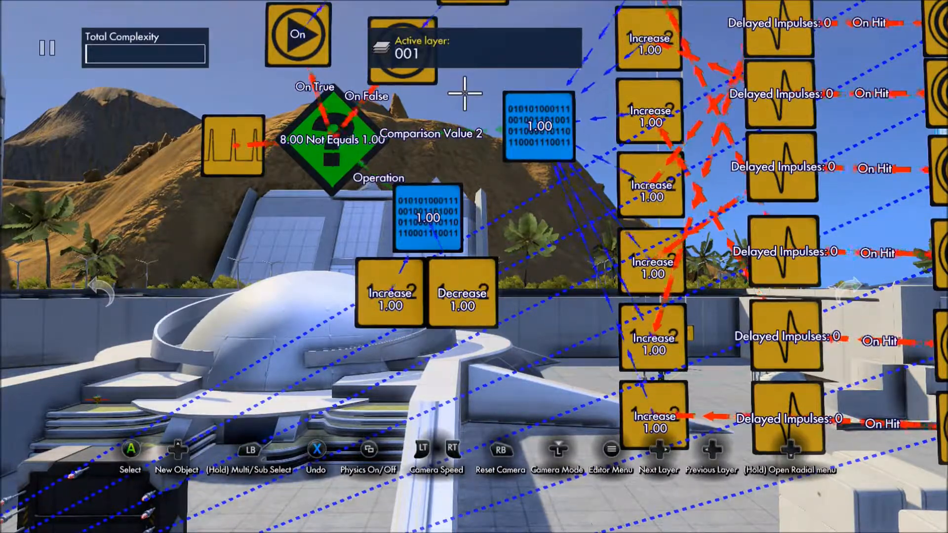
- Set the generic filter's Comparison Value 1 to 7
click(334, 140)
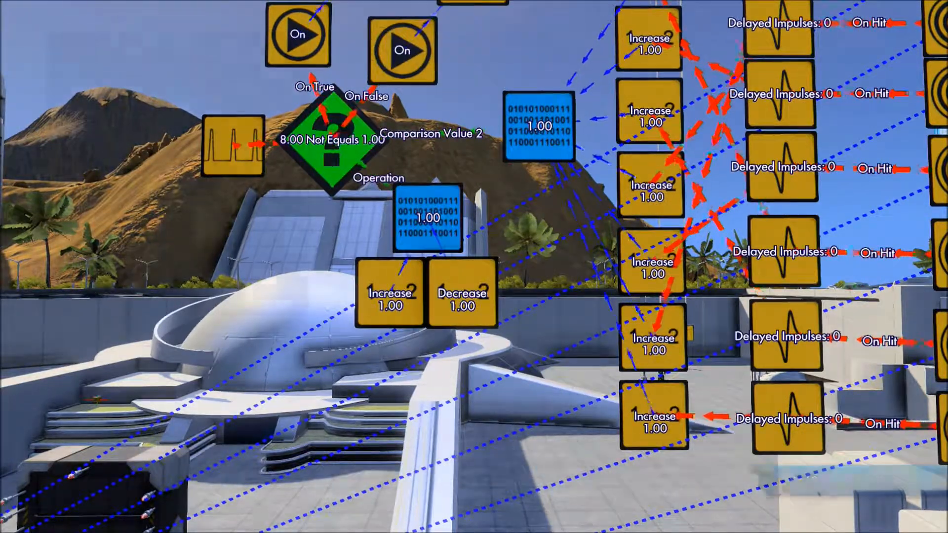
key(Down)
key(Down)
key(Left)
key(Left)
key(Right)
key(Right)
key(Right)
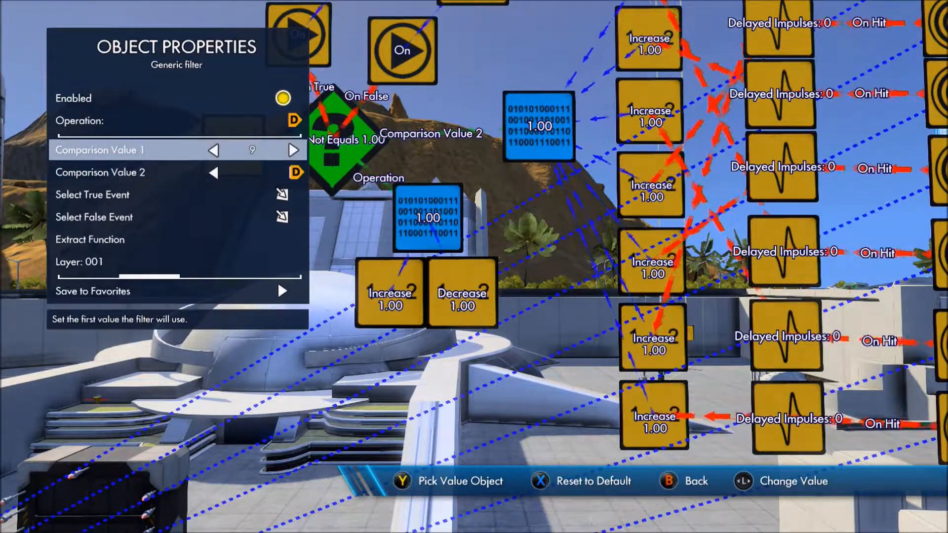
key(Left)
key(Left)
key(Down)
key(Escape)
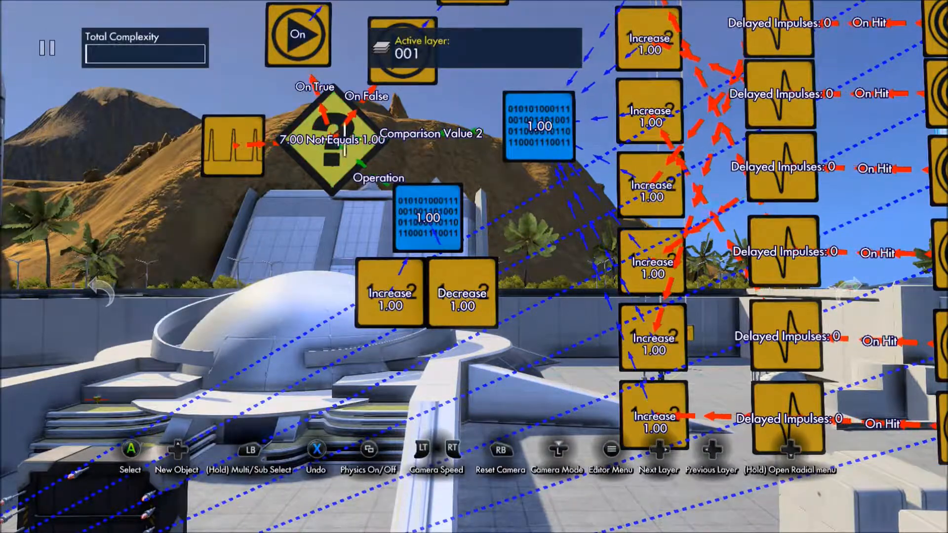
- Set the variable data source that feeds the filter's Comparison Value 2 to 0
click(537, 118)
key(x)
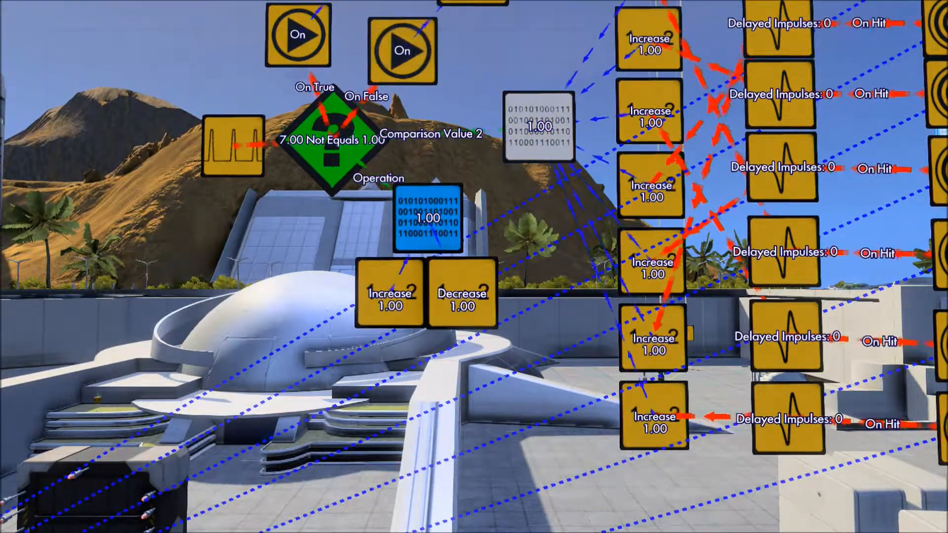
key(Left)
key(Left)
key(Escape)
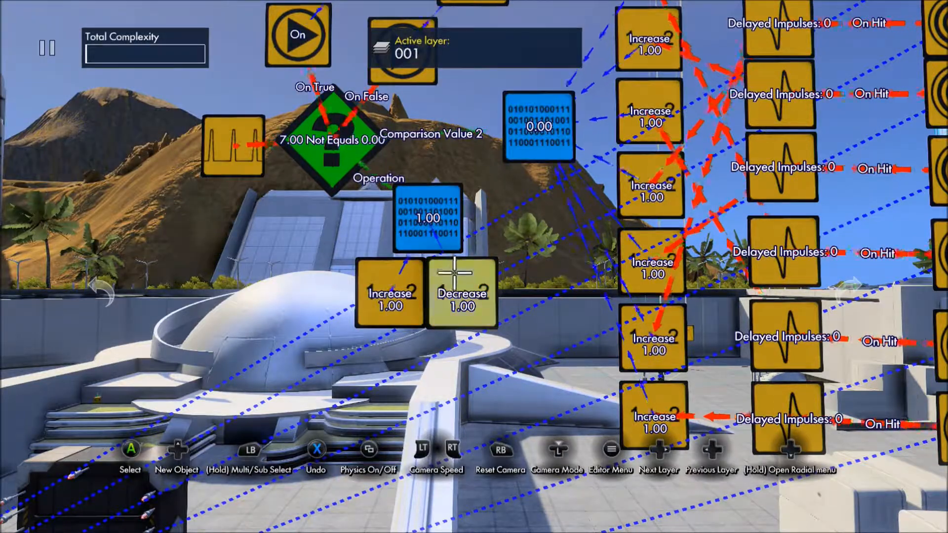
- Try a value of 0.06 on the paired Increase and Decrease events, and set both back to 1.00
shift+click(475, 277)
shift+click(409, 277)
key(x)
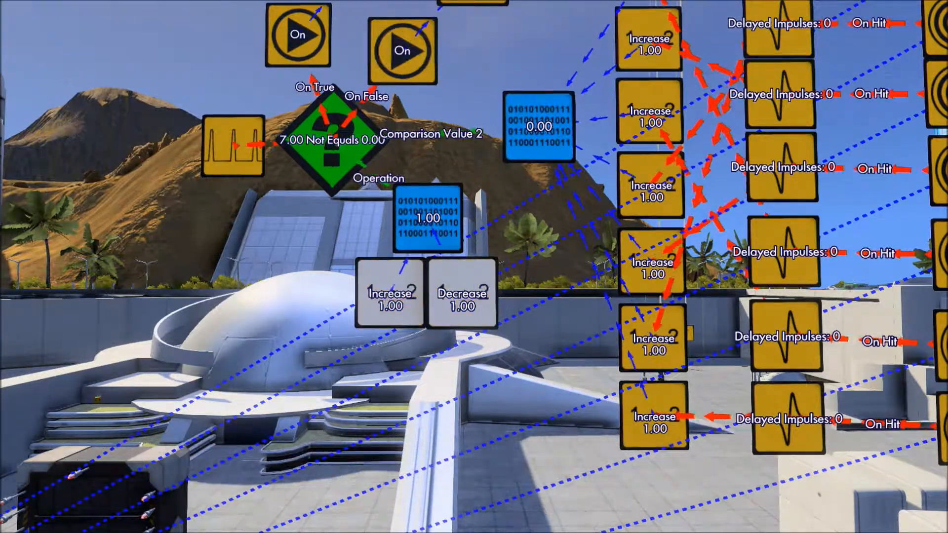
key(Down)
key(Left)
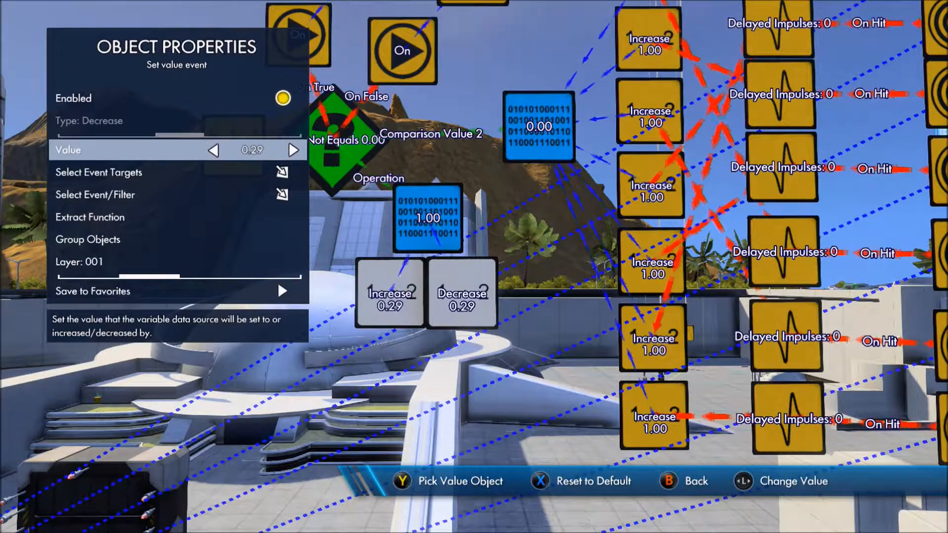
key(Left)
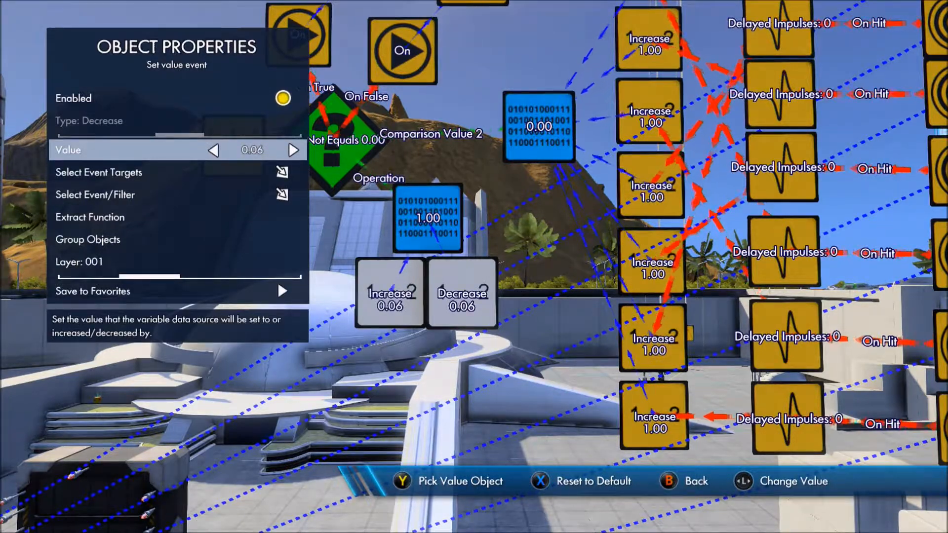
key(Right)
key(Right)
key(Left)
key(Escape)
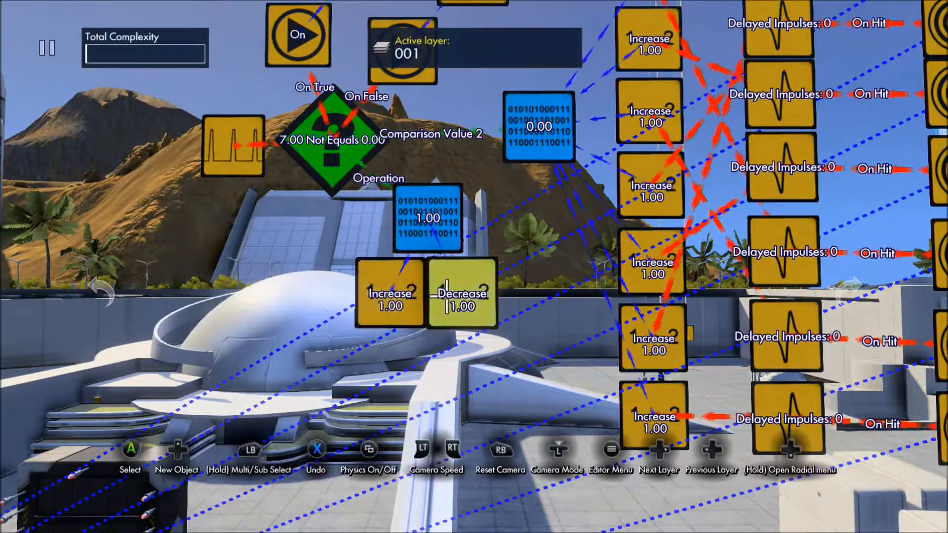
- Move the paired Increase and Decrease events beneath the Operation variable apart from each other
click(447, 296)
click(471, 296)
click(405, 297)
click(369, 293)
- Review the generic filter's Operation property, which takes its value from a variable data source
click(332, 168)
key(Up)
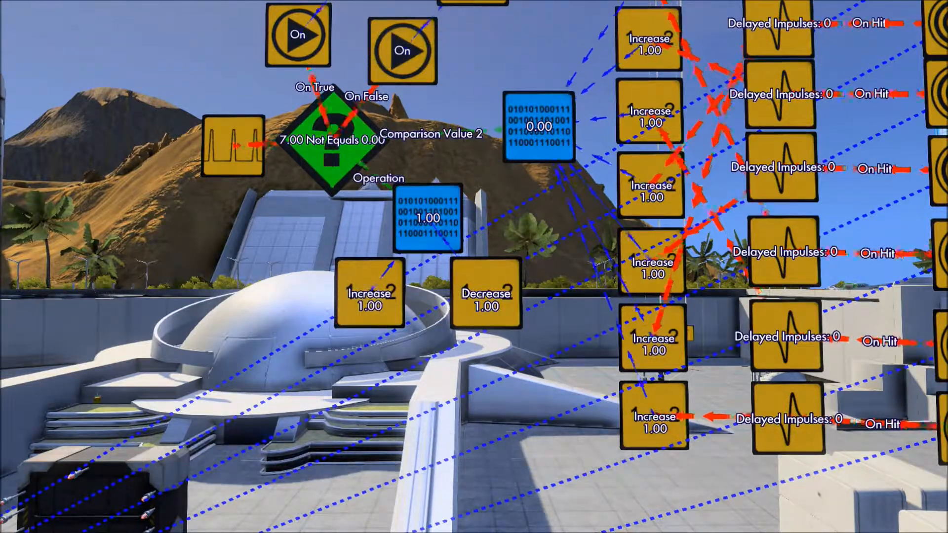
key(Down)
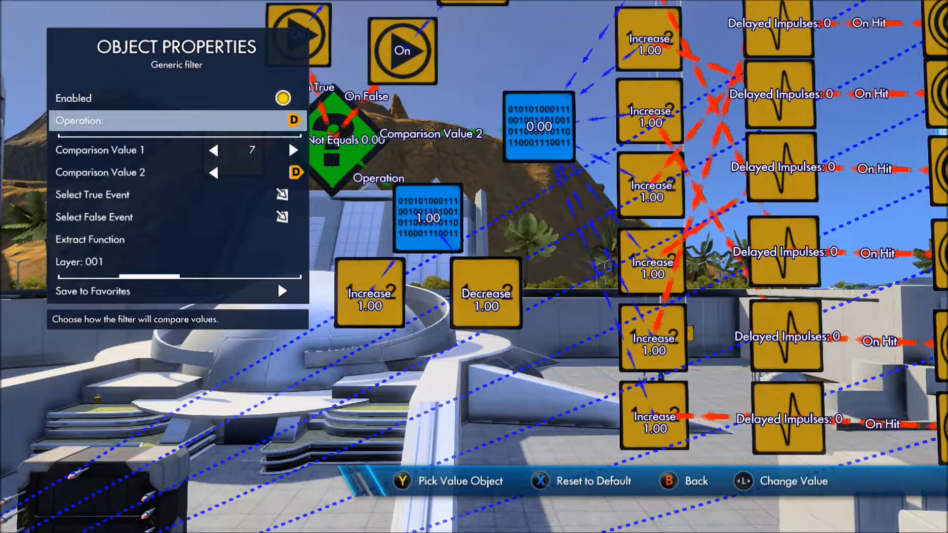
key(Escape)
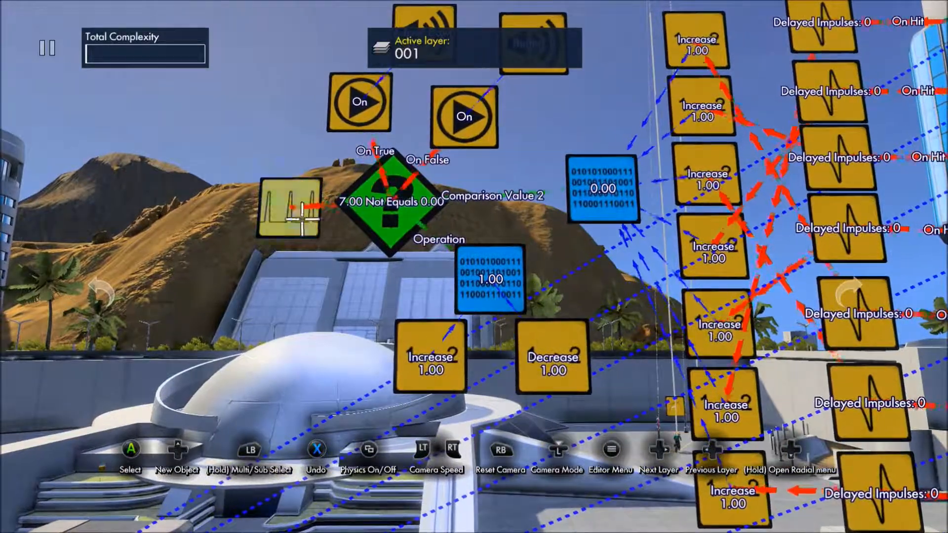
- Run the physics simulation to test the interval trigger driving the generic filter, and stop it again
click(296, 213)
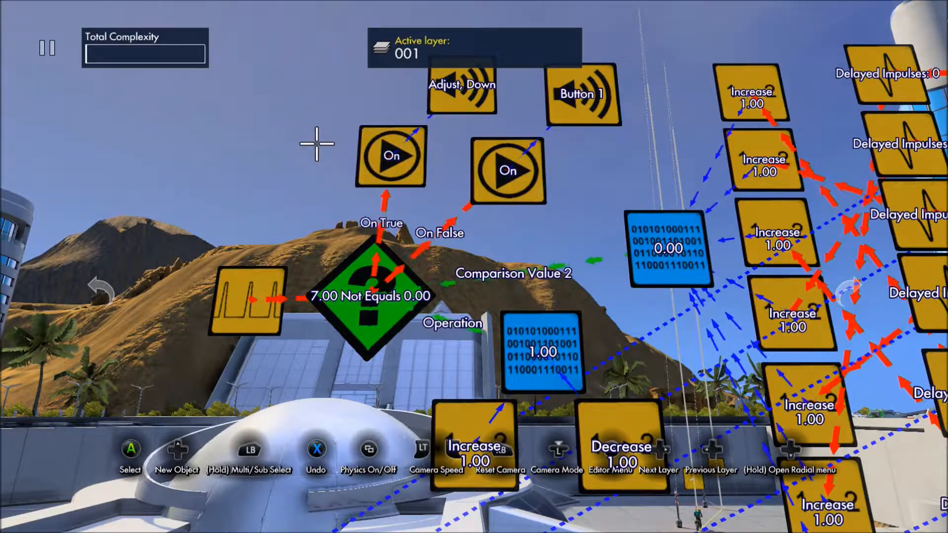
key(space)
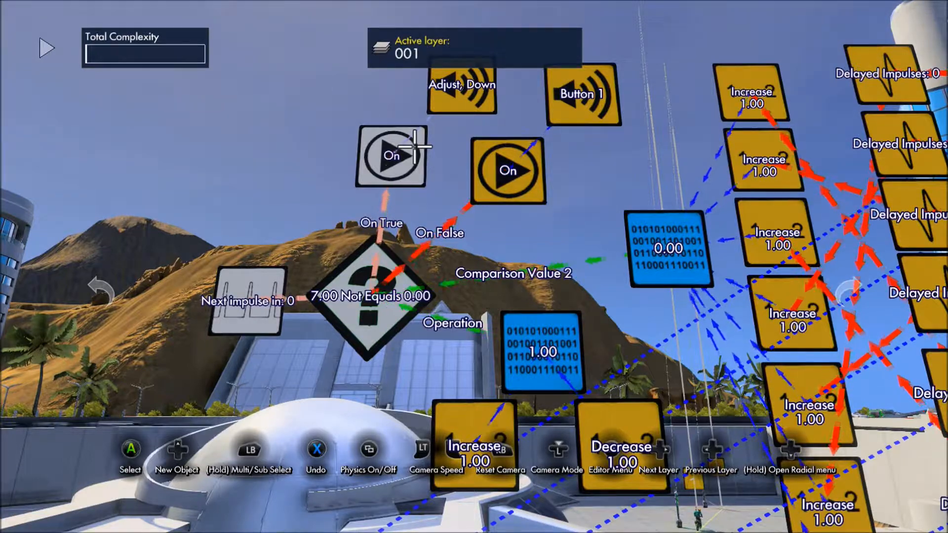
key(Tab)
- Review the object properties of the Adjust, Down sound source
click(458, 105)
key(y)
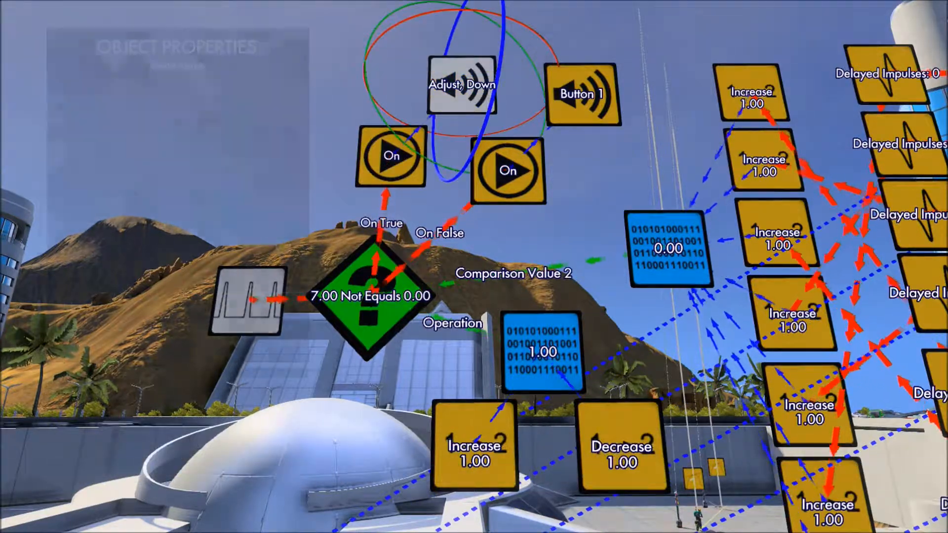
key(Down)
key(Down)
key(Return)
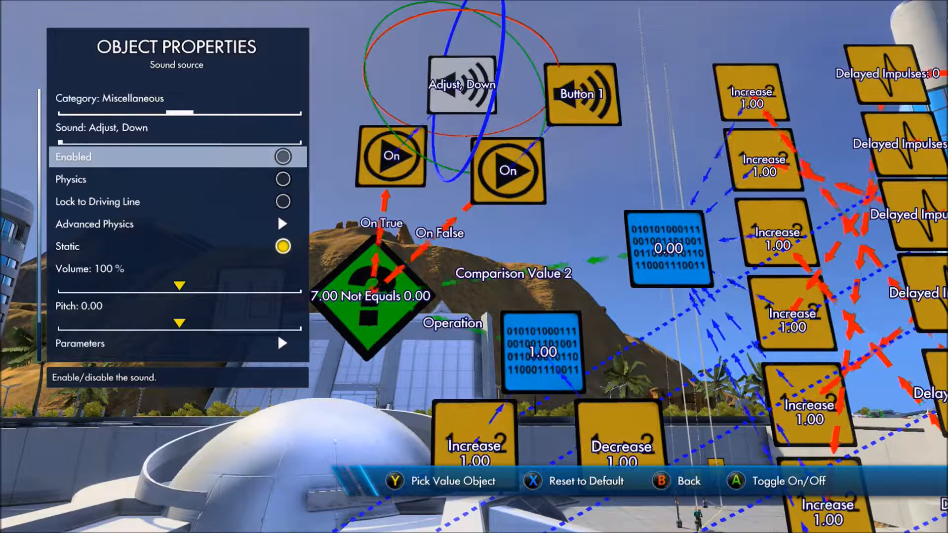
key(Down)
key(Down)
key(Down)
key(Down)
key(Down)
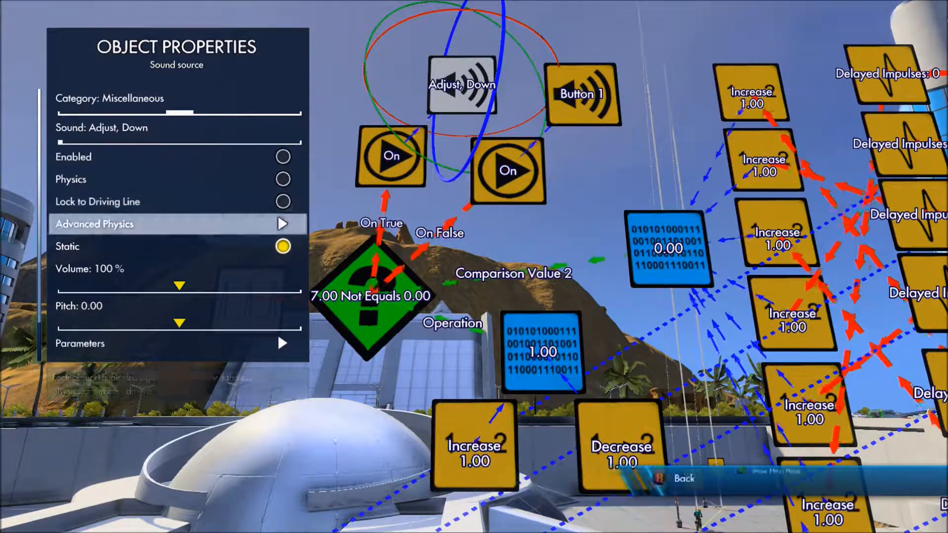
key(Escape)
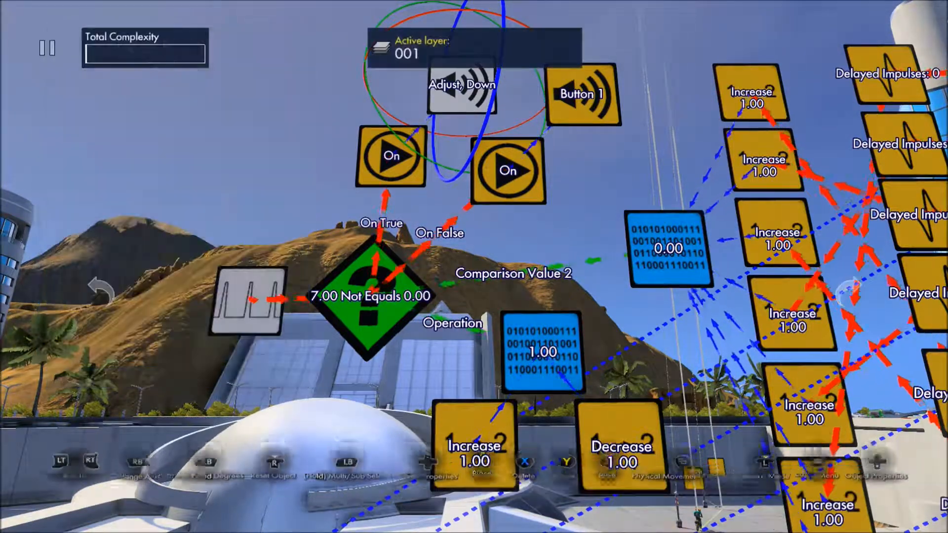
- Review the object properties of the Button 1 sound source
click(553, 86)
key(y)
key(Down)
key(Down)
key(Down)
key(Down)
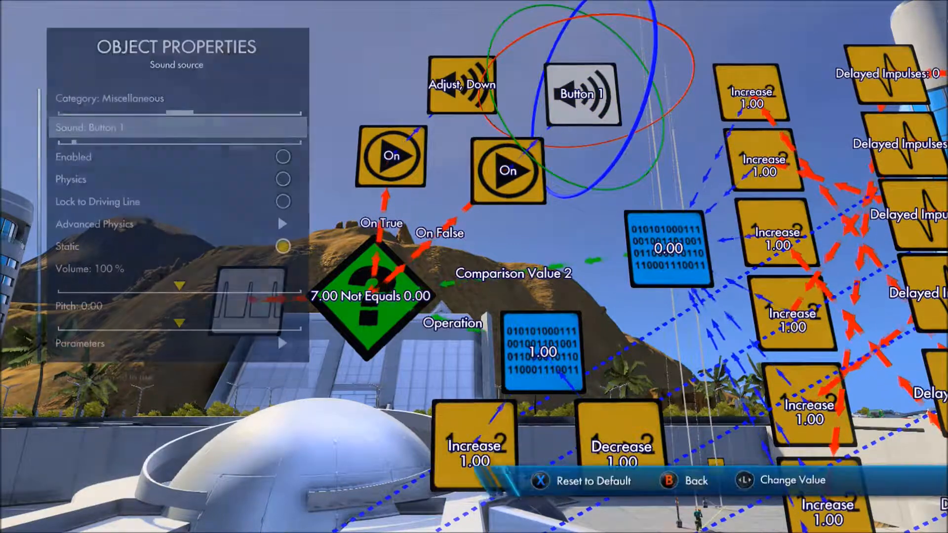
key(Down)
key(Down)
key(Down)
key(Down)
key(Escape)
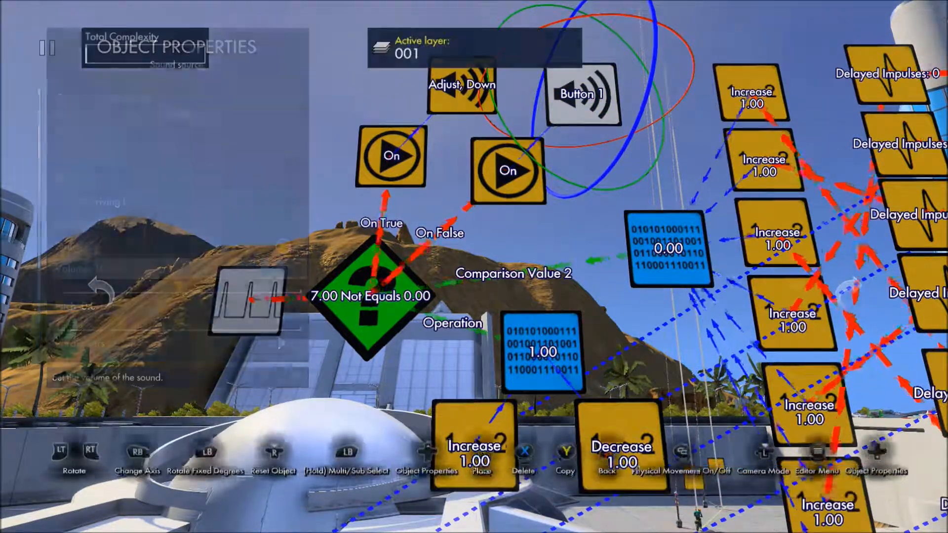
- Run the simulation again and review the generic filter's Operation and comparison value properties
key(space)
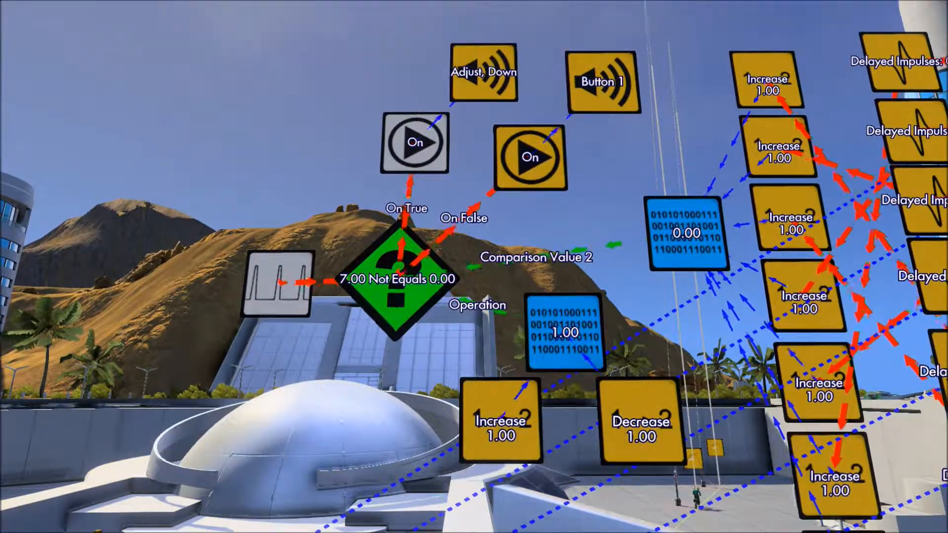
click(423, 341)
key(Down)
key(Down)
key(Up)
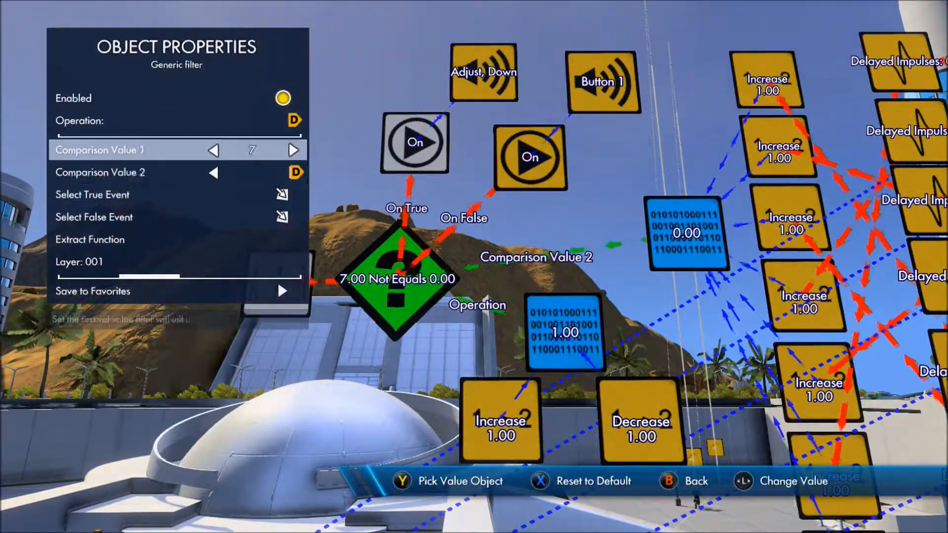
key(Escape)
click(398, 315)
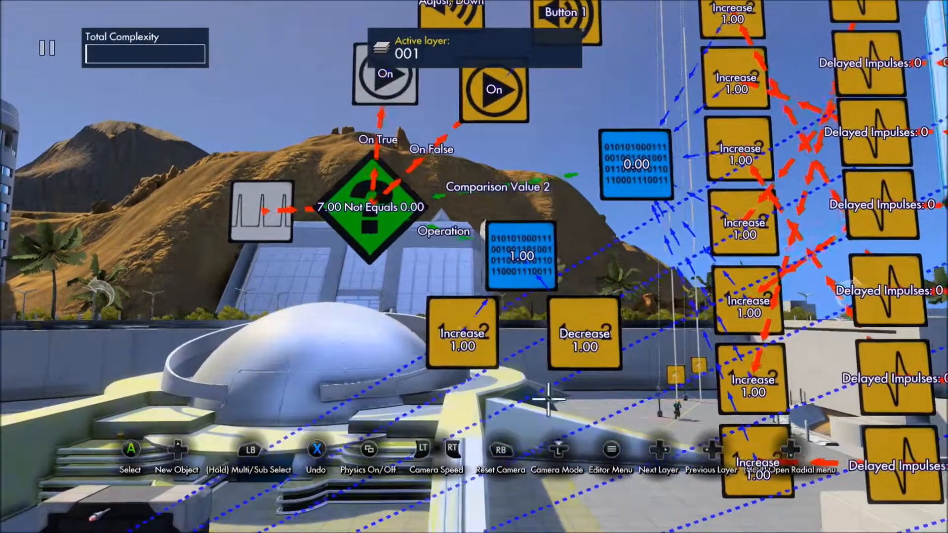
- Place a new interval trigger beneath the Decrease event of the Operation variable
key(Up)
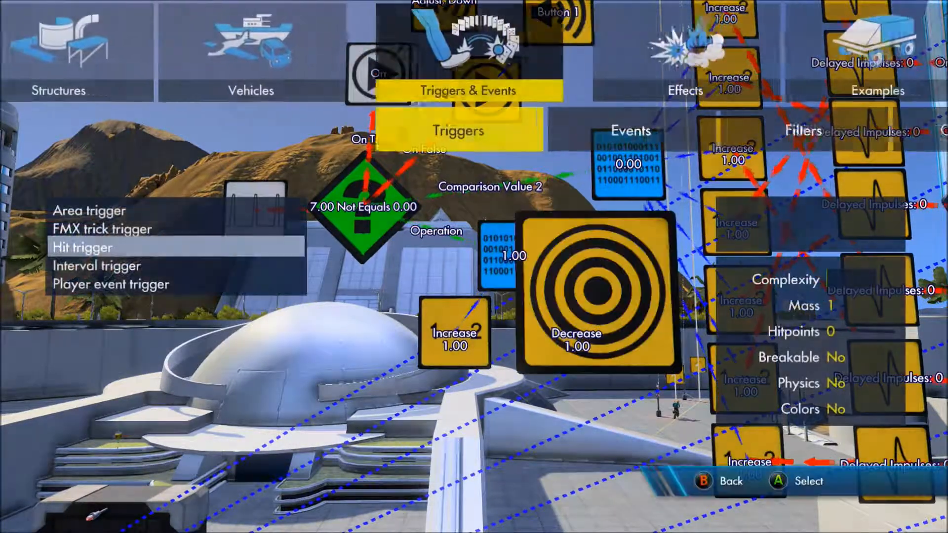
key(Down)
key(Down)
key(Up)
key(Return)
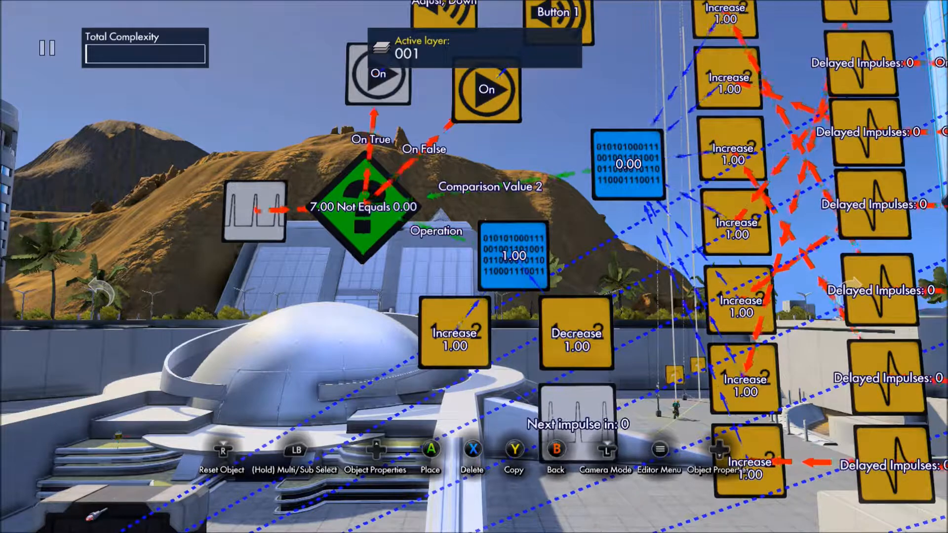
key(Return)
- Configure the new interval trigger to disable after N impulses with a Max Impulse Sent Count of 1
key(Up)
key(Return)
key(Down)
key(Down)
key(Down)
key(Return)
key(Down)
key(Return)
key(Down)
key(Down)
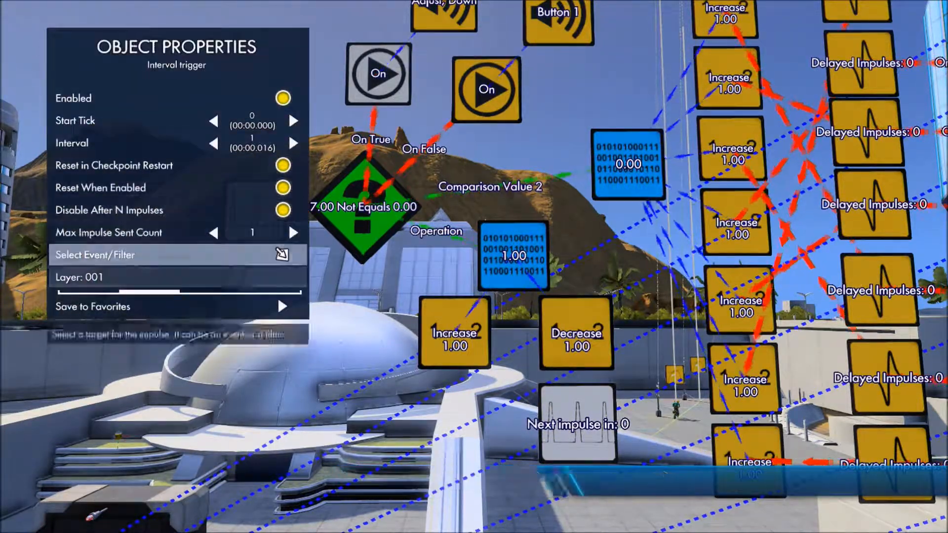
- Link the new interval trigger to the Decrease event above it
key(Return)
key(Return)
key(Escape)
key(Escape)
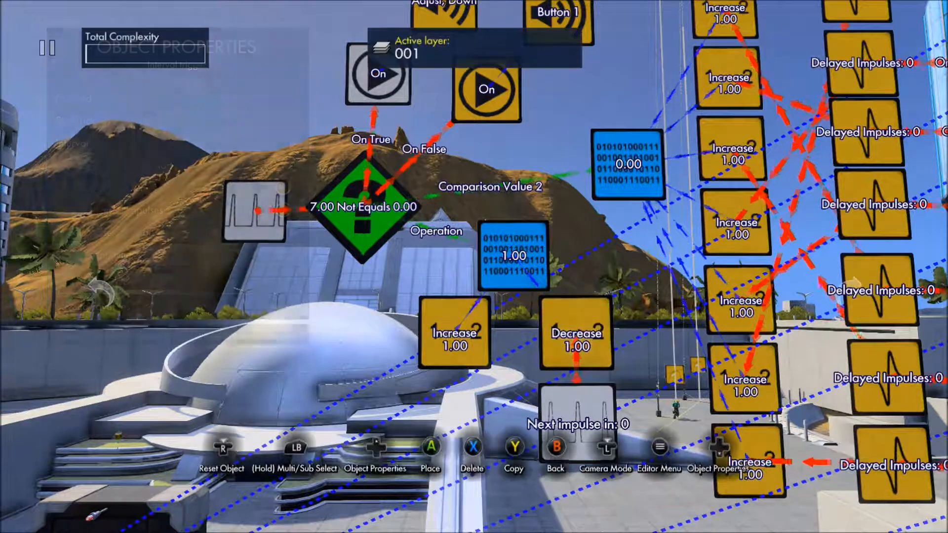
key(Return)
- Run and stop the physics simulation to test how the interval trigger on the Decrease event changes the filter's operation
key(Tab)
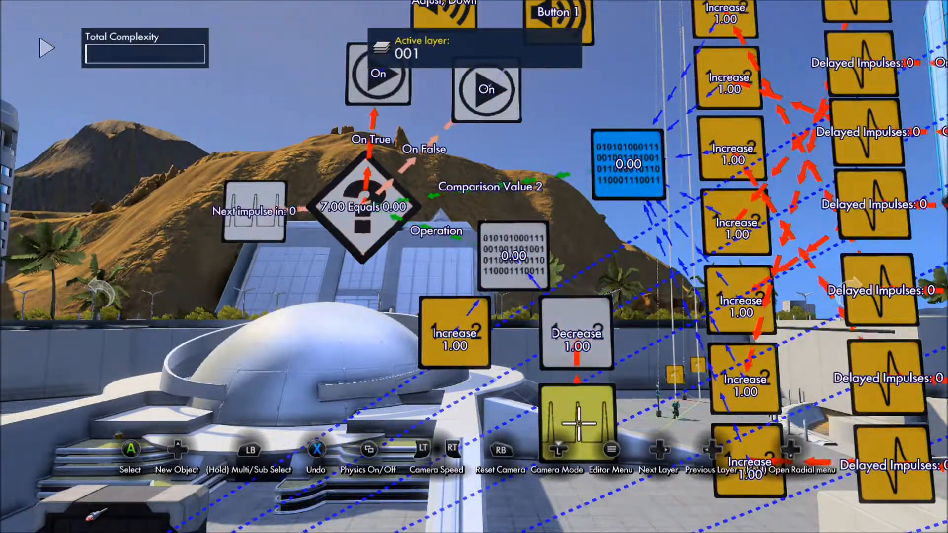
key(Tab)
key(Tab)
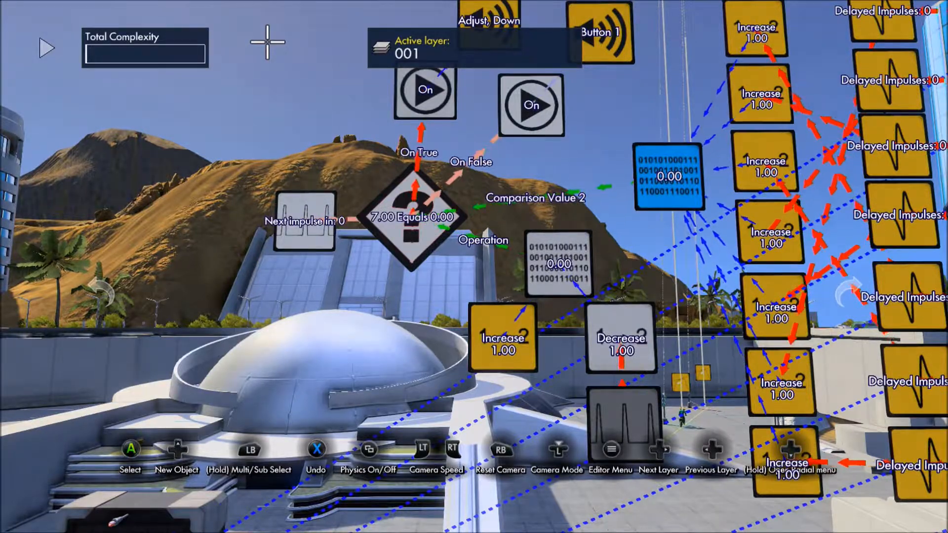
key(Tab)
key(Tab)
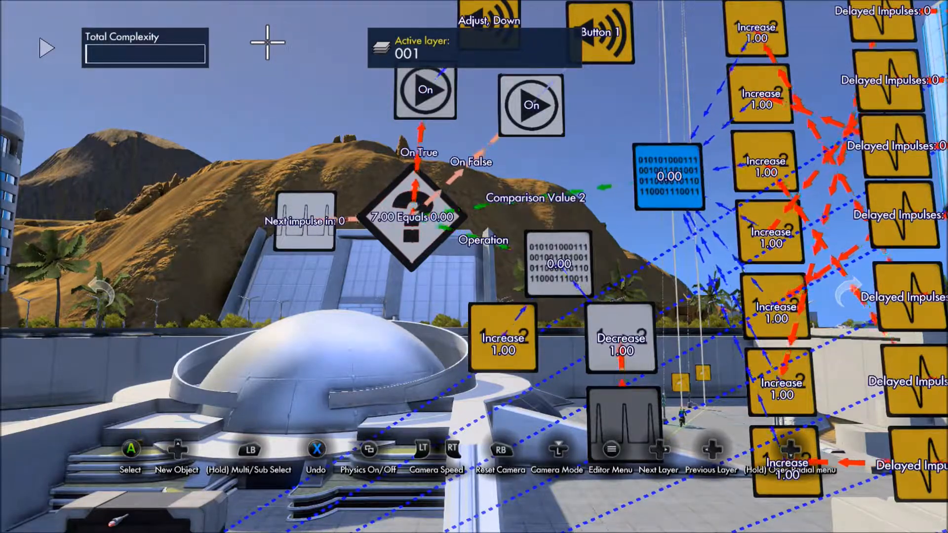
key(Tab)
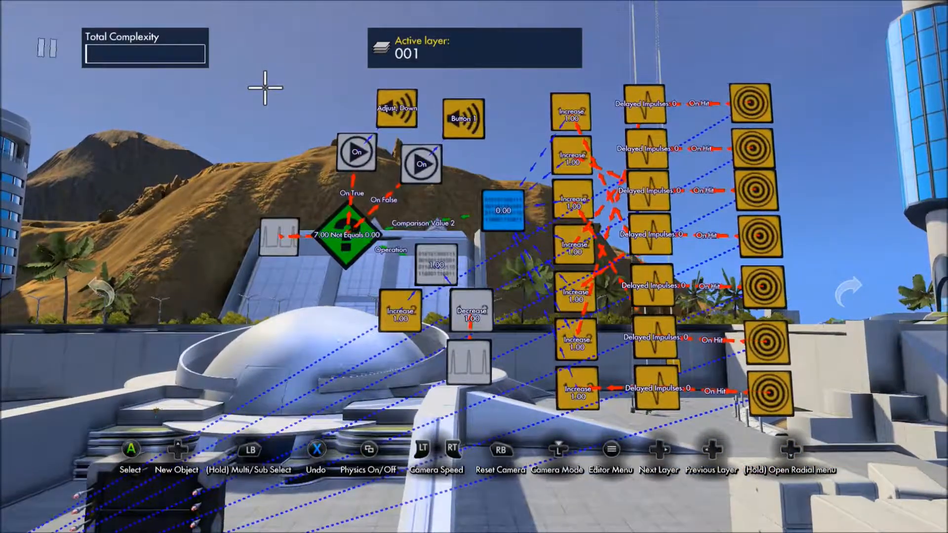
key(Tab)
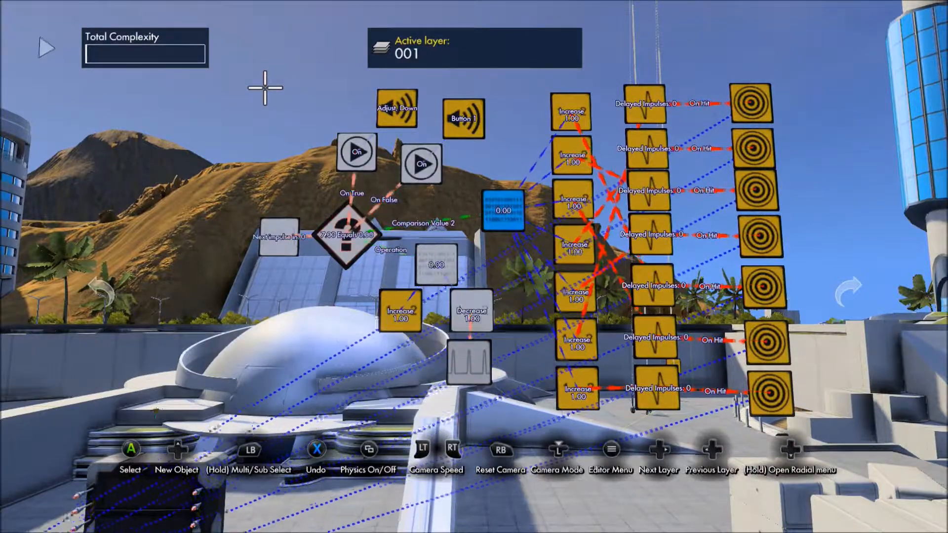
- Rerun the physics simulation and remove the interval trigger beneath the Decrease event
key(Tab)
key(Tab)
key(Tab)
key(Tab)
key(Tab)
key(Tab)
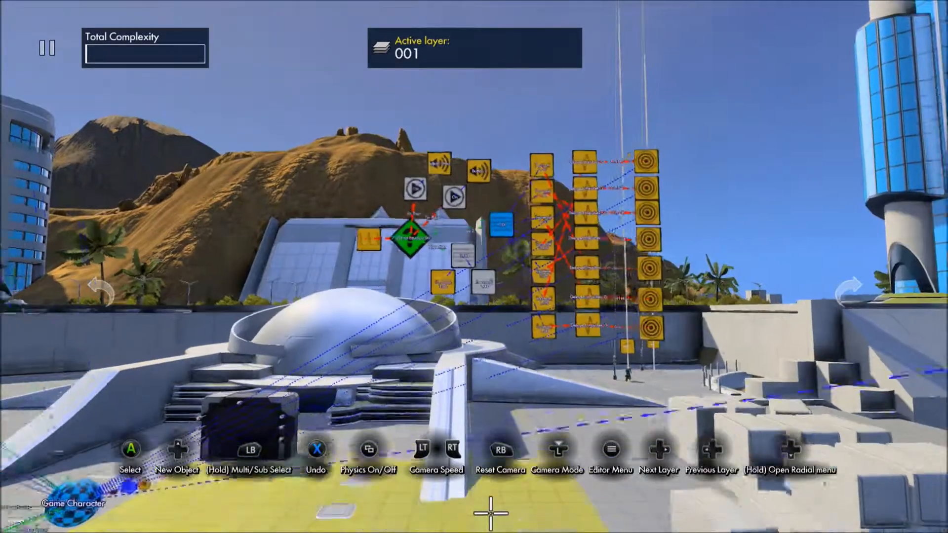
key(Tab)
key(Tab)
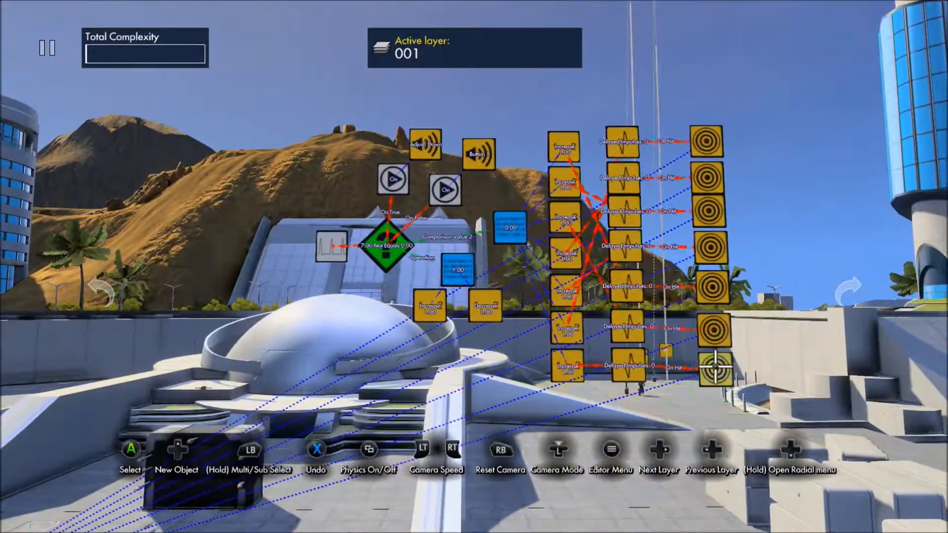
- Set separate floor plates as the Hitting Objects 2 instances of the two lowest hit triggers
click(715, 369)
key(Down)
key(Down)
key(Return)
key(Up)
key(Up)
key(Return)
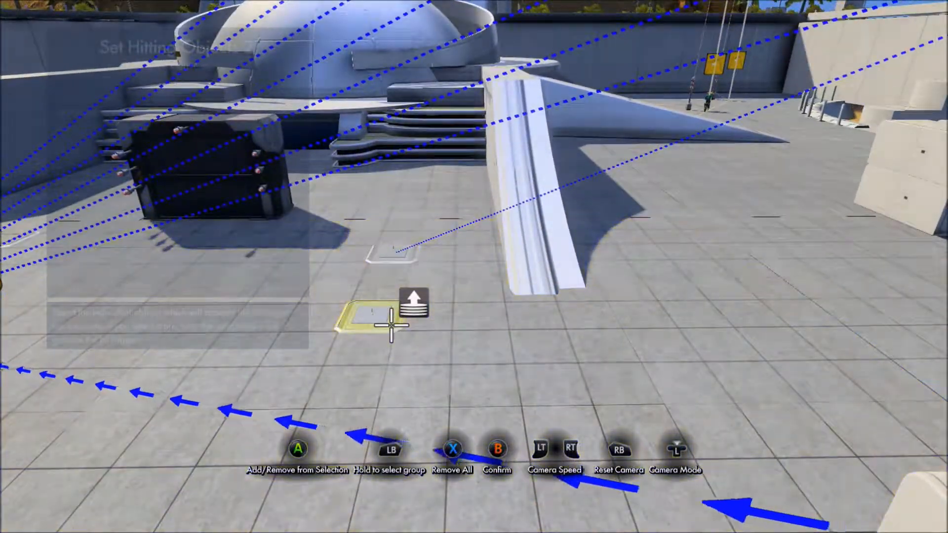
click(391, 325)
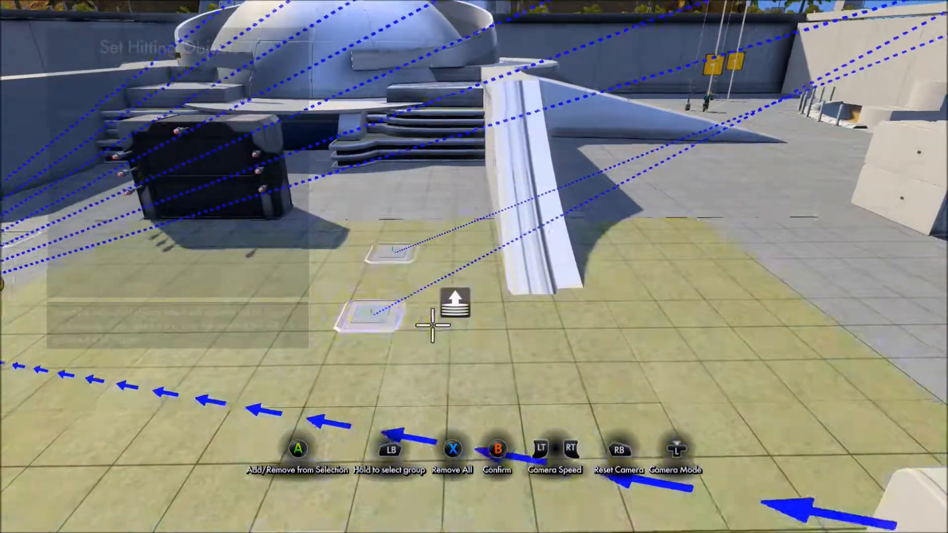
key(b)
key(b)
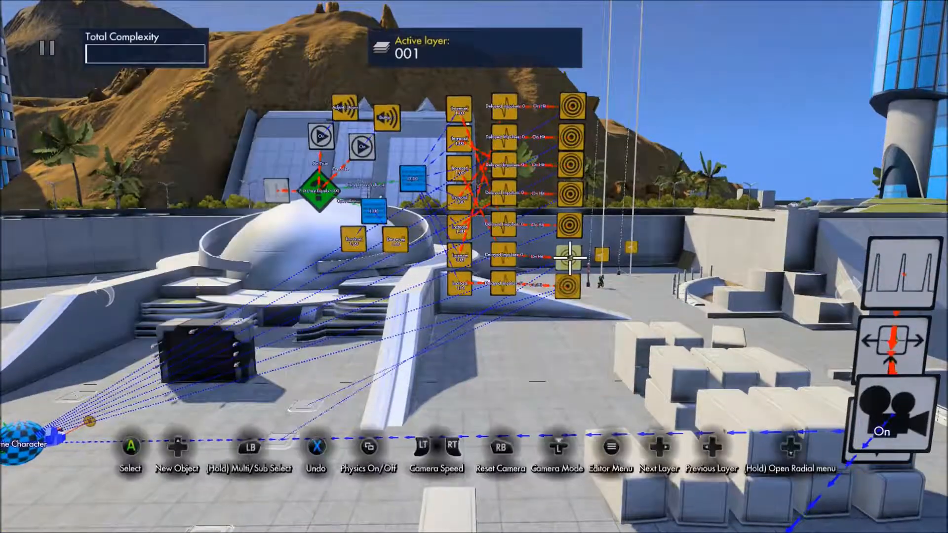
- Set another floor plate as the Hitting Objects 2 instance of the third hit trigger from the bottom of the column
key(Down)
key(Down)
key(a)
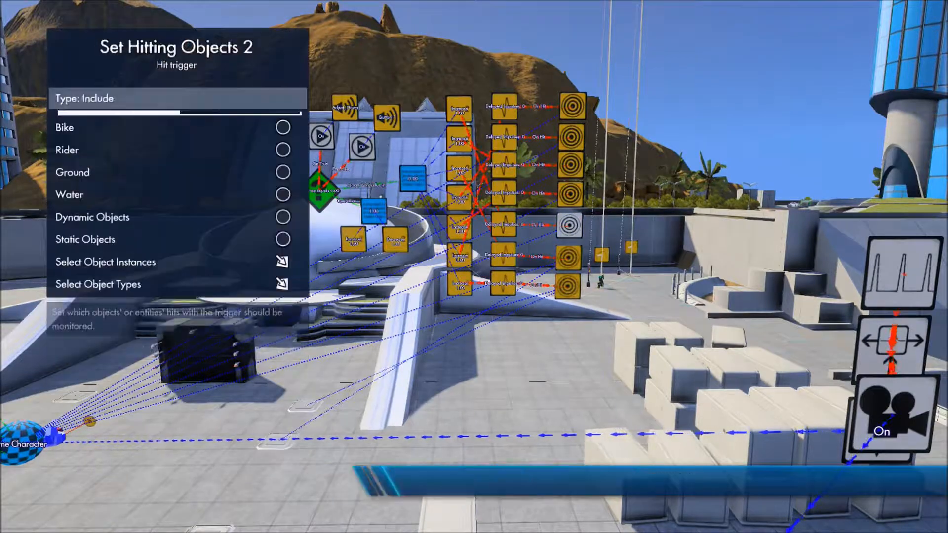
key(Up)
key(Up)
key(a)
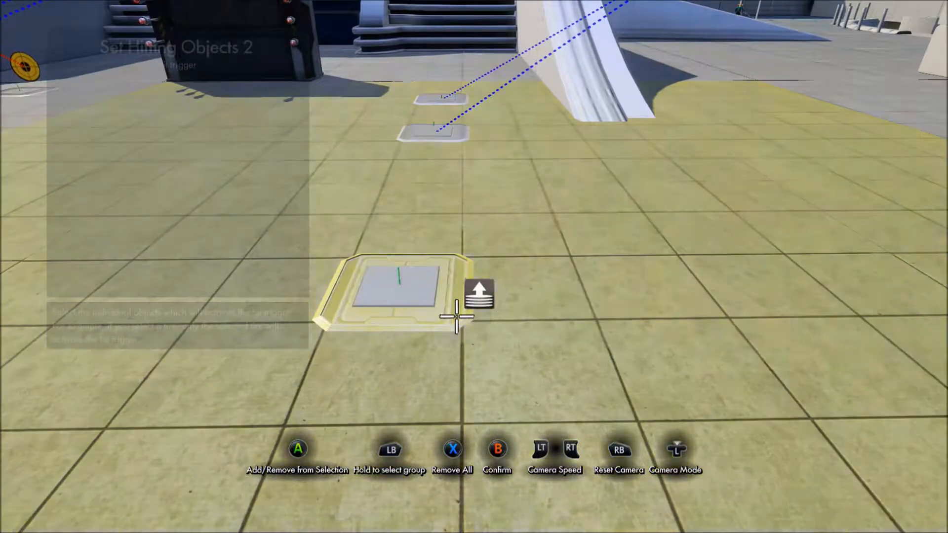
key(b)
key(b)
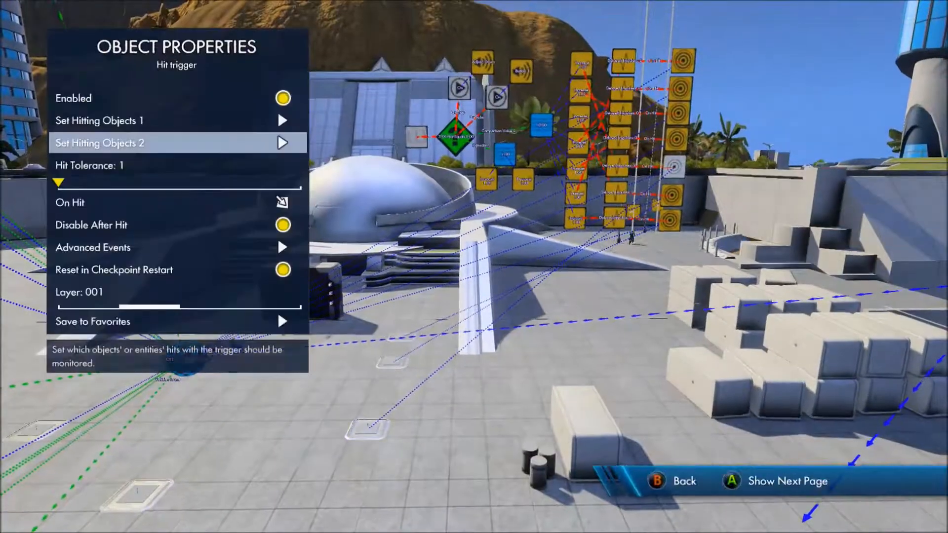
key(b)
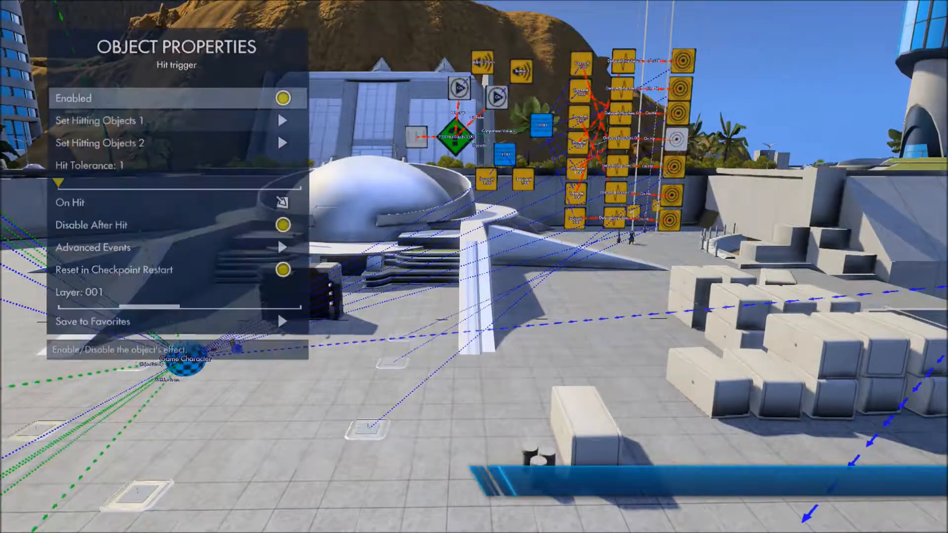
- Set the floor plate near the railing as the Hitting Objects 2 instance of the middle hit trigger in the column
key(Down)
key(Down)
key(a)
key(Up)
key(Up)
key(a)
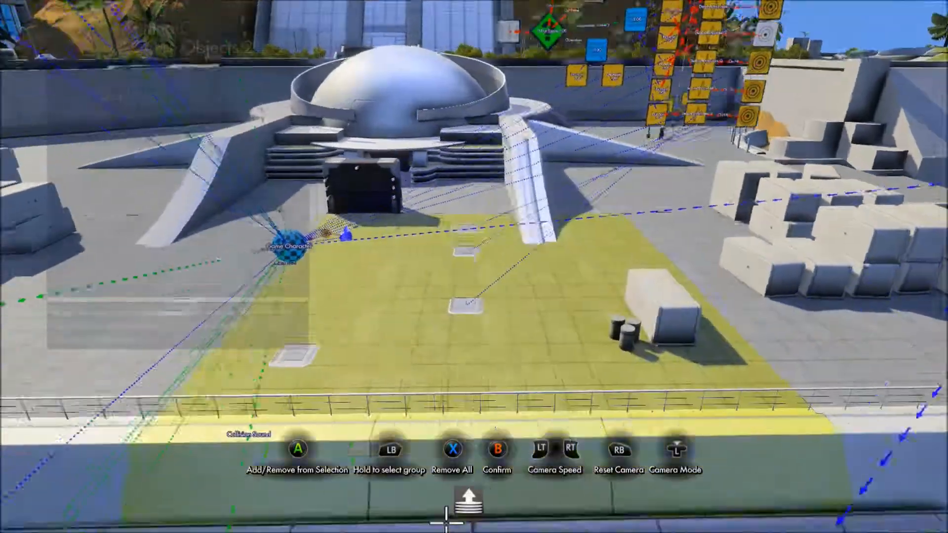
key(b)
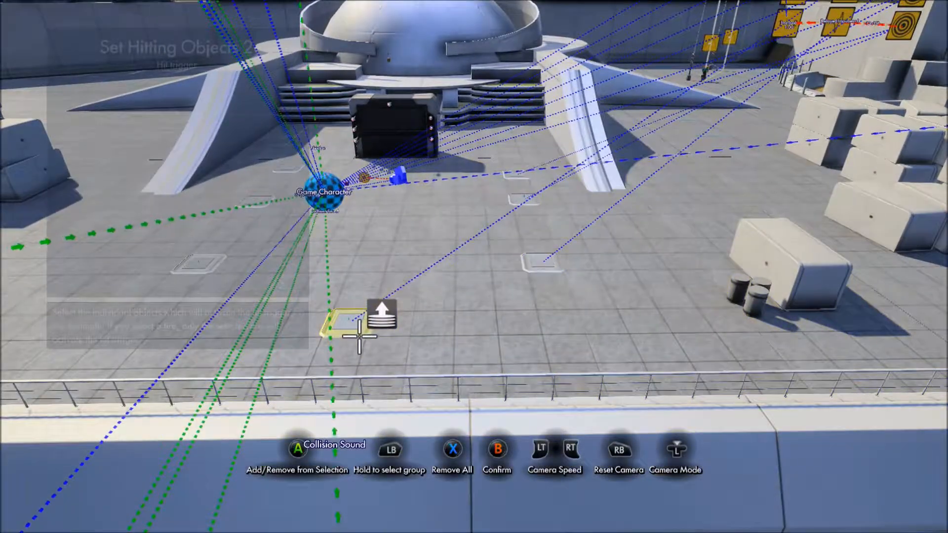
key(b)
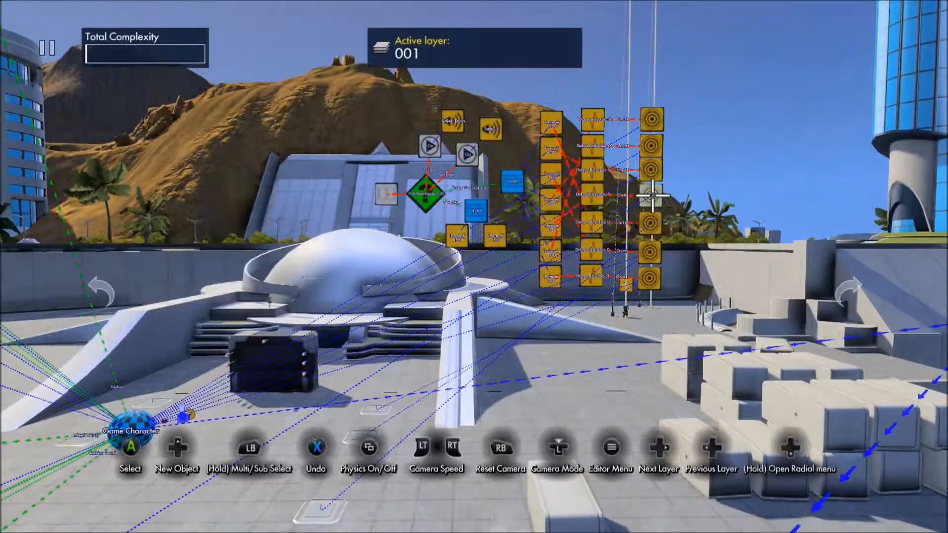
- Set a floor plate as the Hitting Objects 2 instance of the third hit trigger from the top of the column
key(x)
key(Down)
key(Down)
key(a)
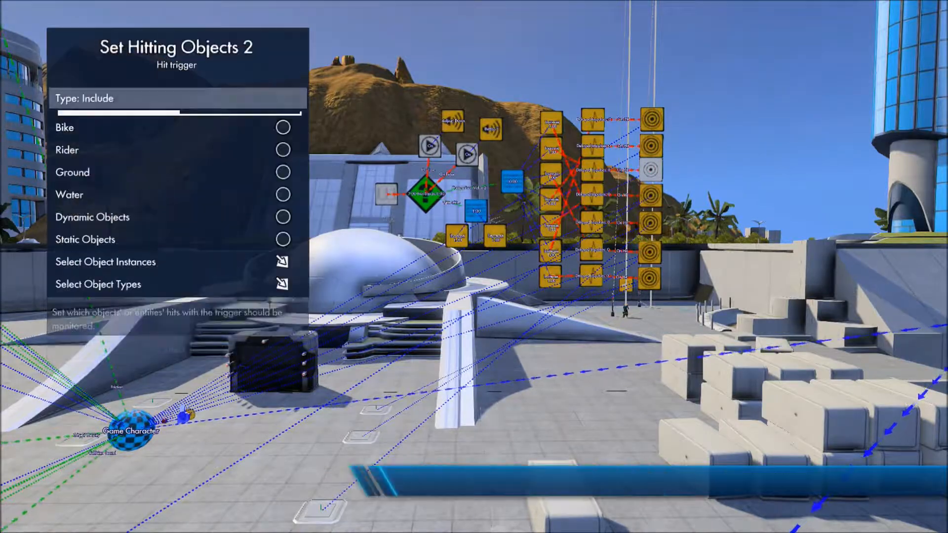
key(Up)
key(Up)
key(a)
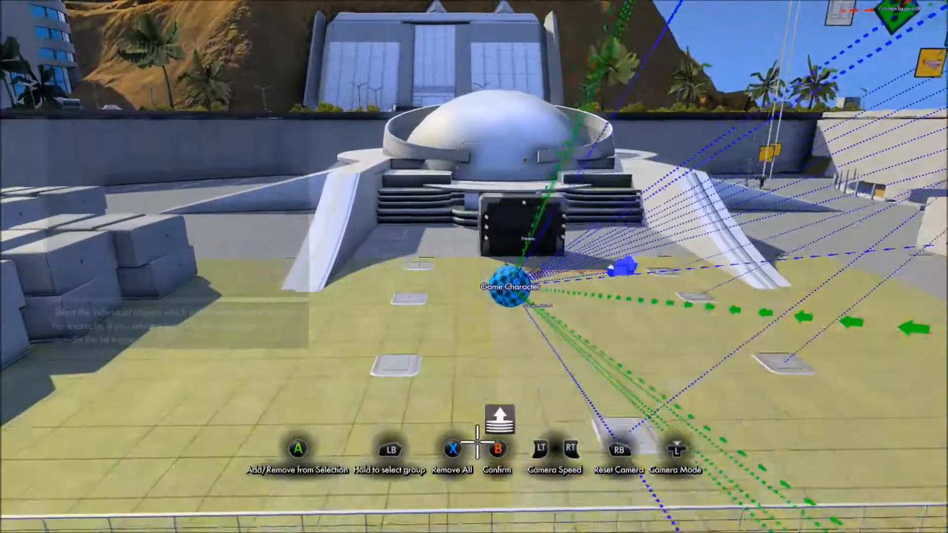
key(b)
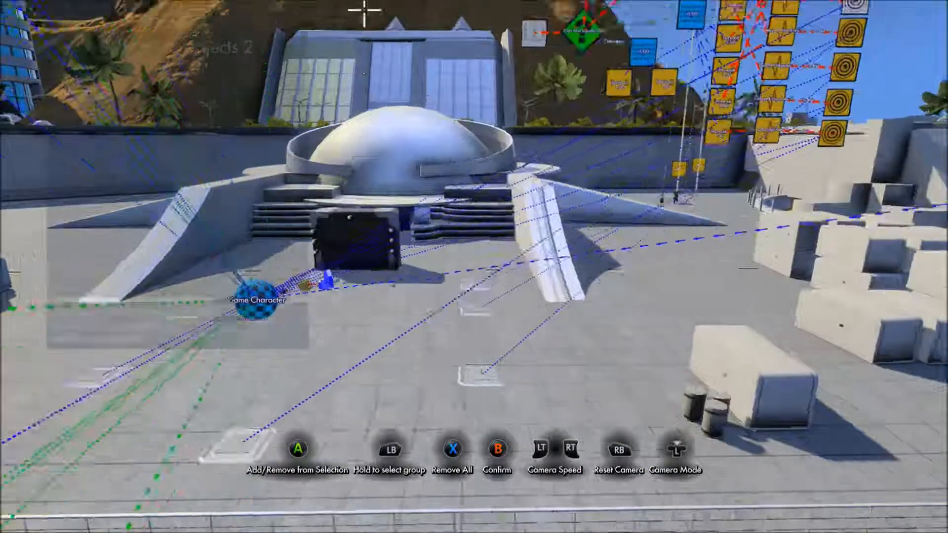
key(b)
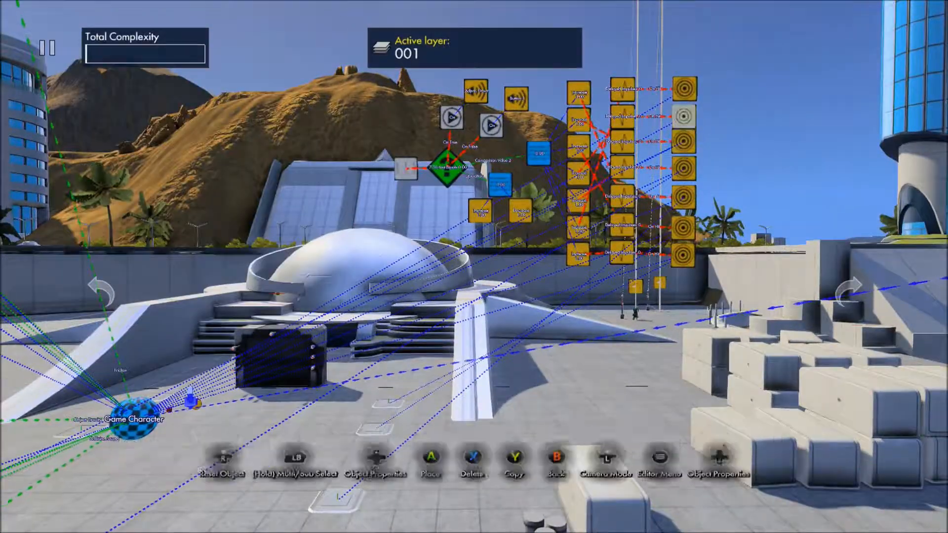
- Set another floor plate as the Hitting Objects 2 instance of the second hit trigger from the top
key(x)
key(Down)
key(Down)
key(a)
key(Up)
key(Up)
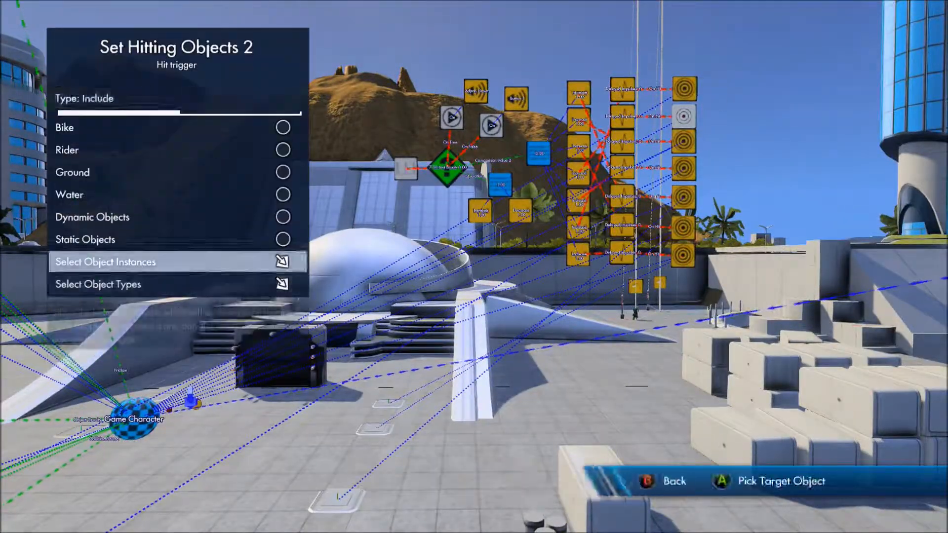
key(a)
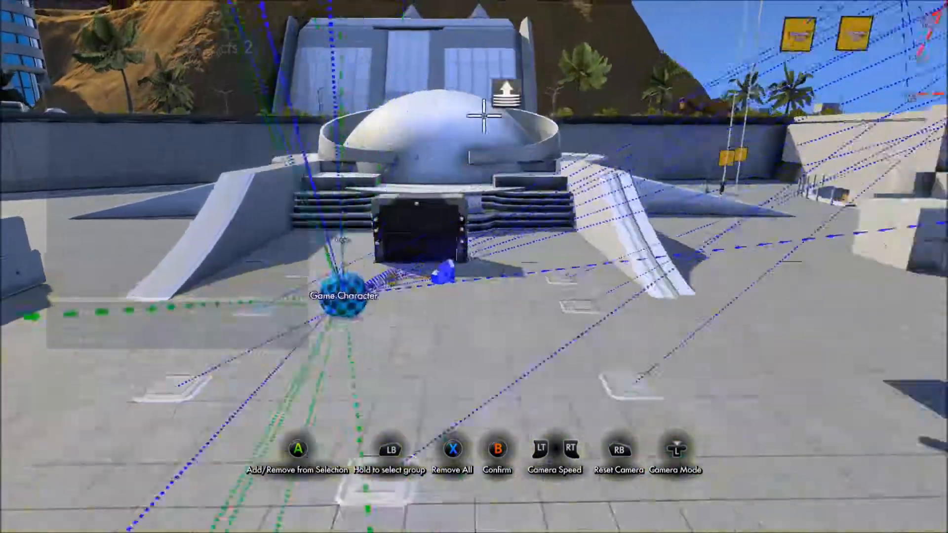
key(b)
key(b)
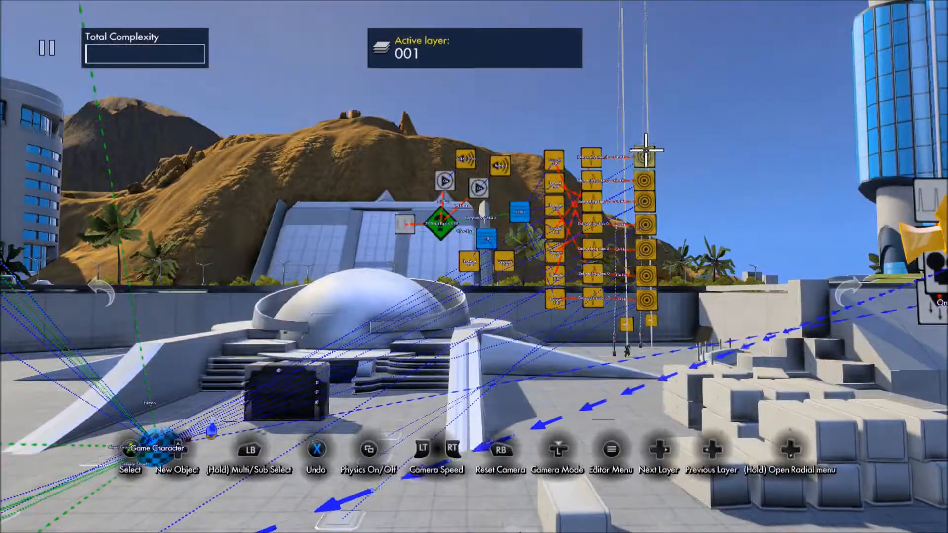
- Set the remaining floor plate as the Hitting Objects 2 instance of the topmost hit trigger
key(a)
key(Down)
key(Down)
key(Down)
key(a)
key(Up)
key(Up)
key(a)
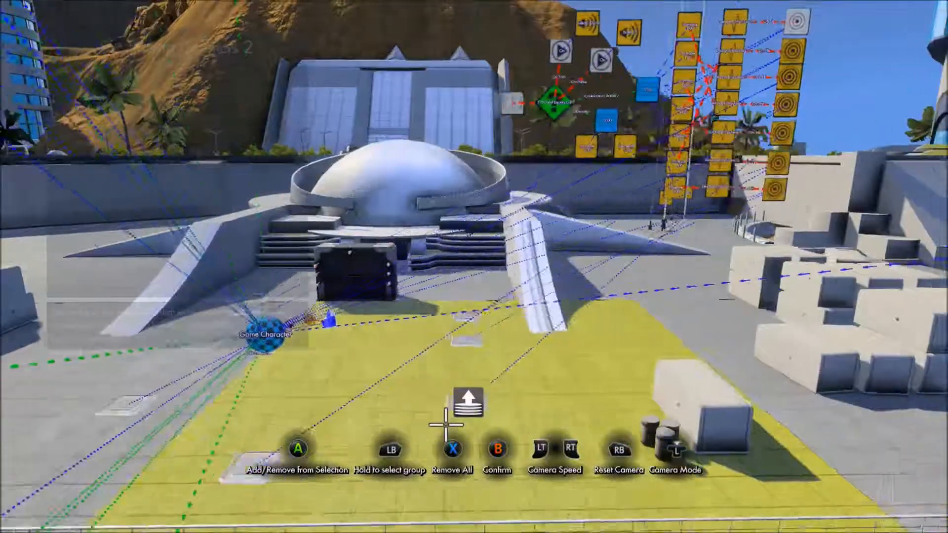
key(Escape)
key(Escape)
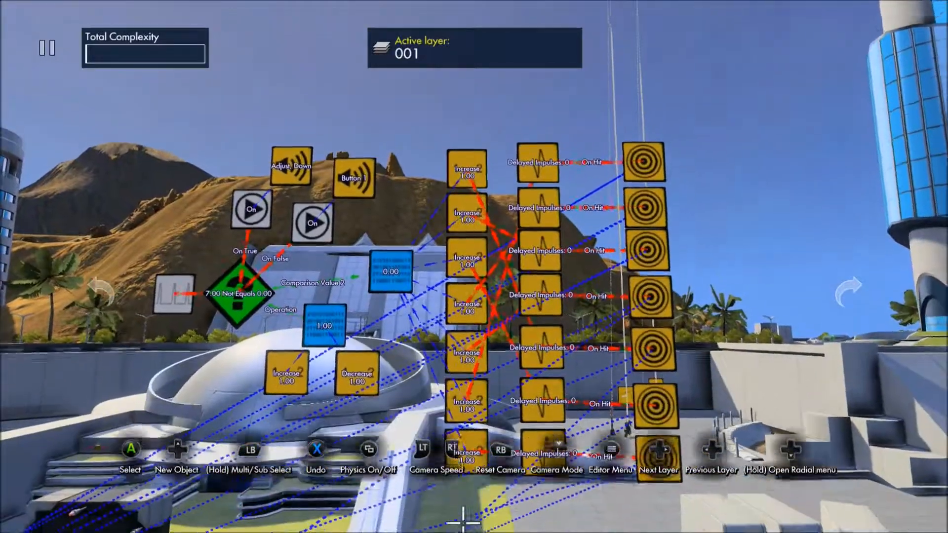
- Delete the seven Delayed Impulses objects and add a Color event beside the lowest hit trigger
key(shift)
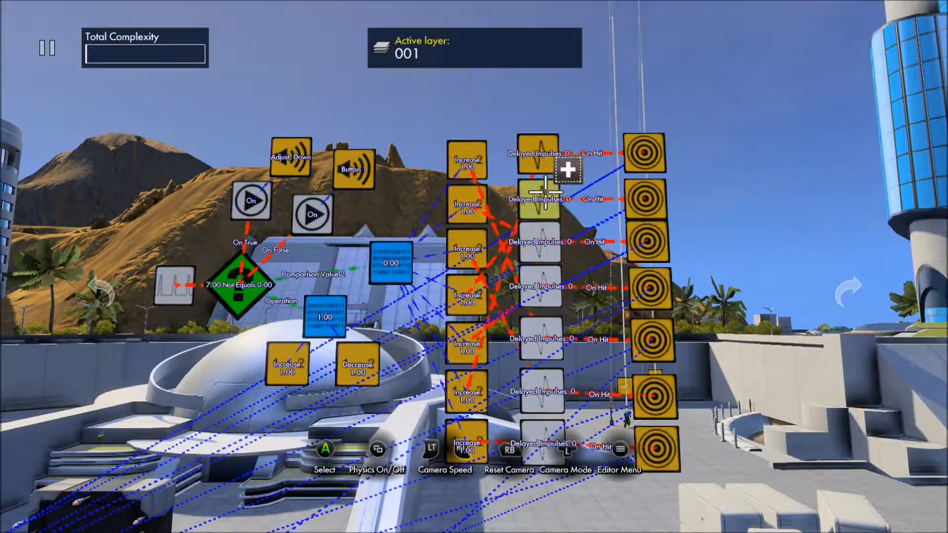
key(Delete)
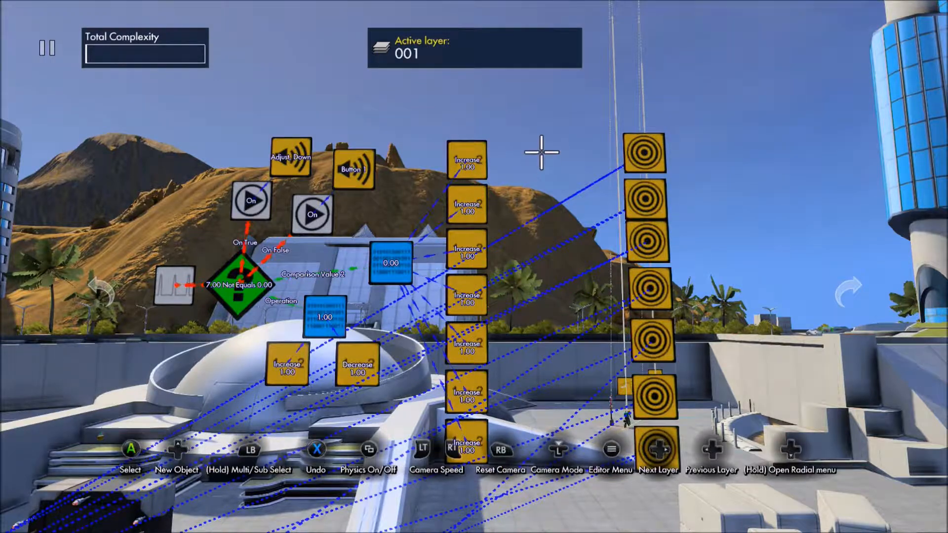
key(Up)
key(Right)
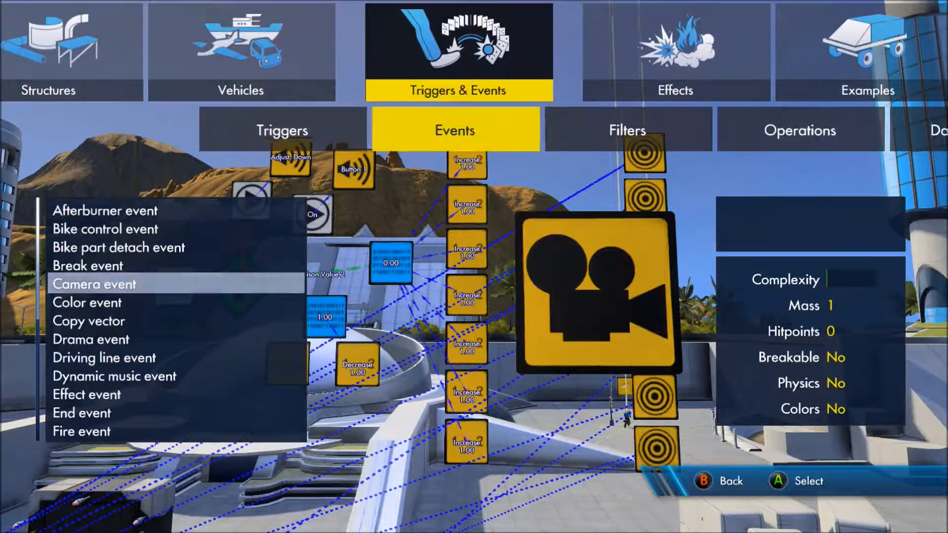
key(Down)
key(Down)
key(Up)
key(Return)
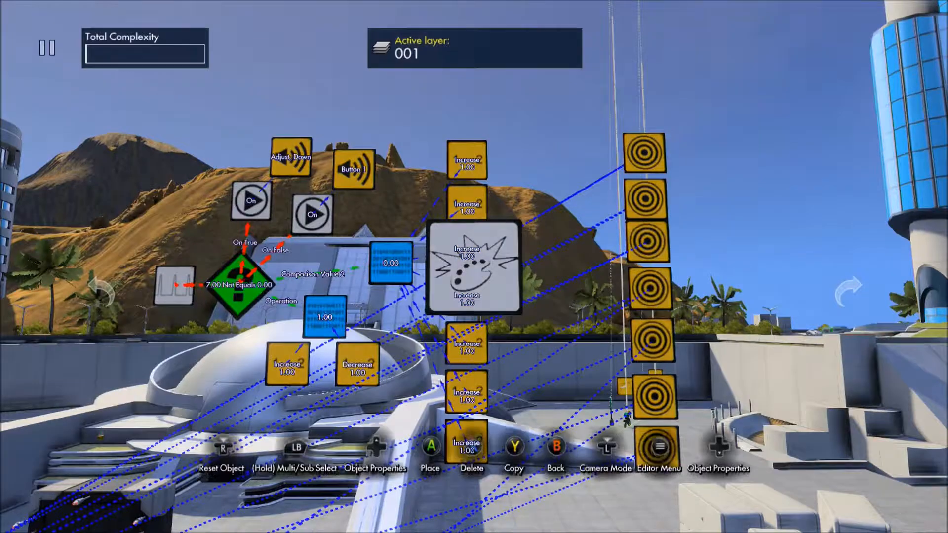
key(Tab)
key(Tab)
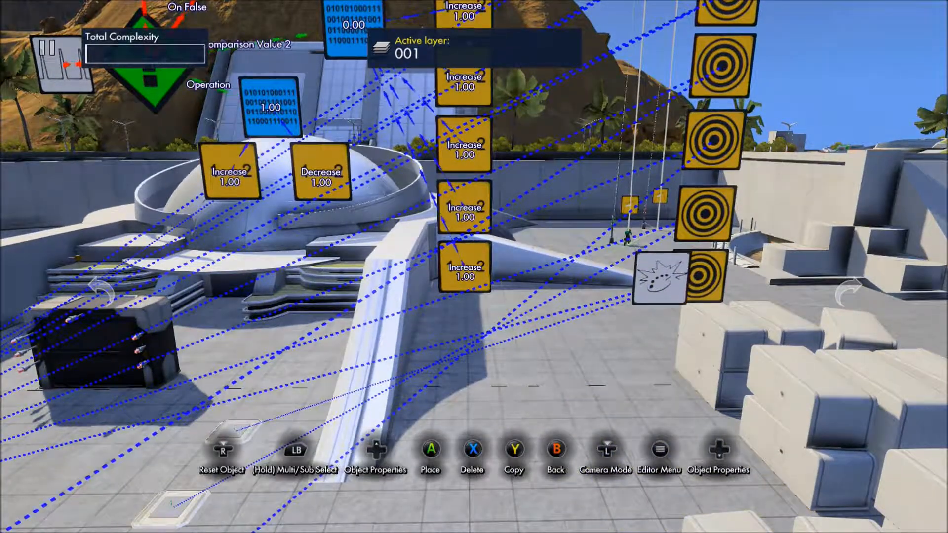
- Copy the Color event upward to form a column of seven between the Increase events and the hit triggers
key(y)
key(Up)
key(y)
key(Up)
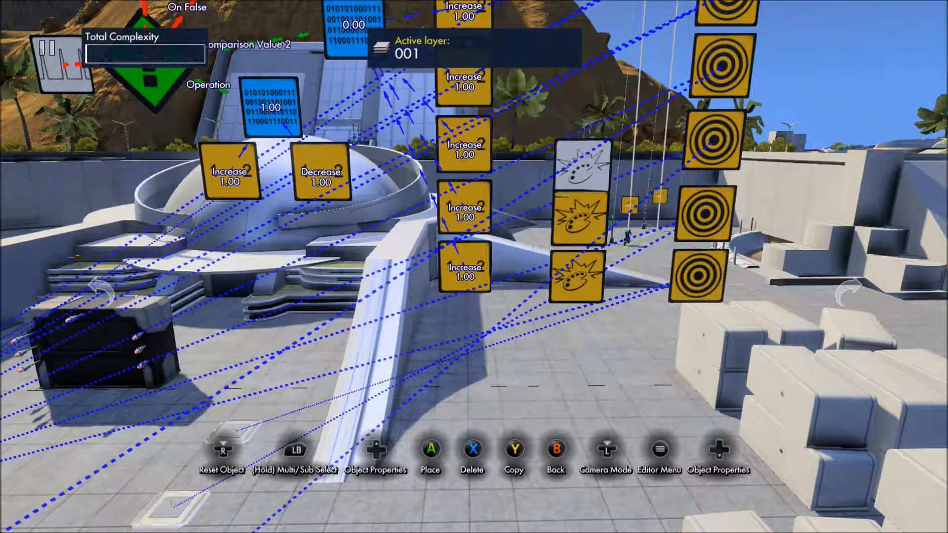
key(y)
key(Up)
key(Tab)
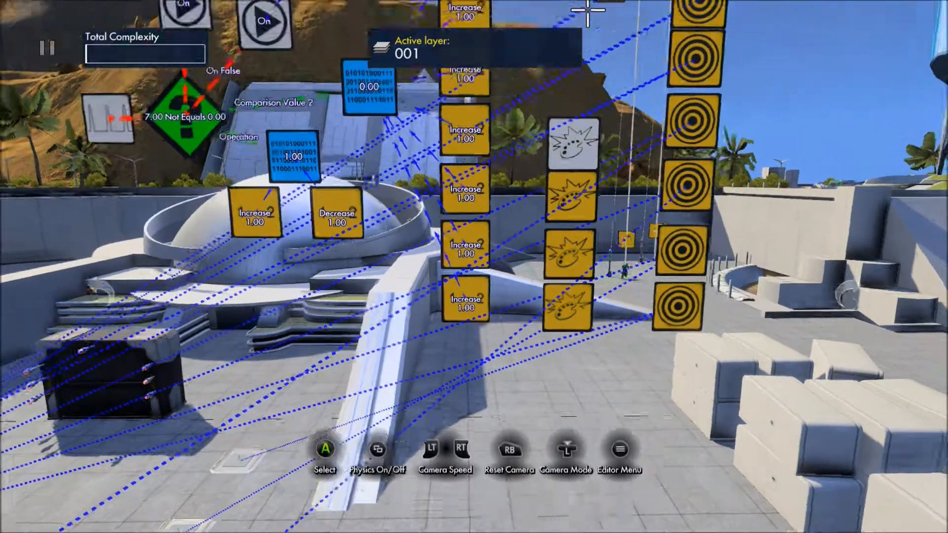
key(Tab)
key(y)
key(Up)
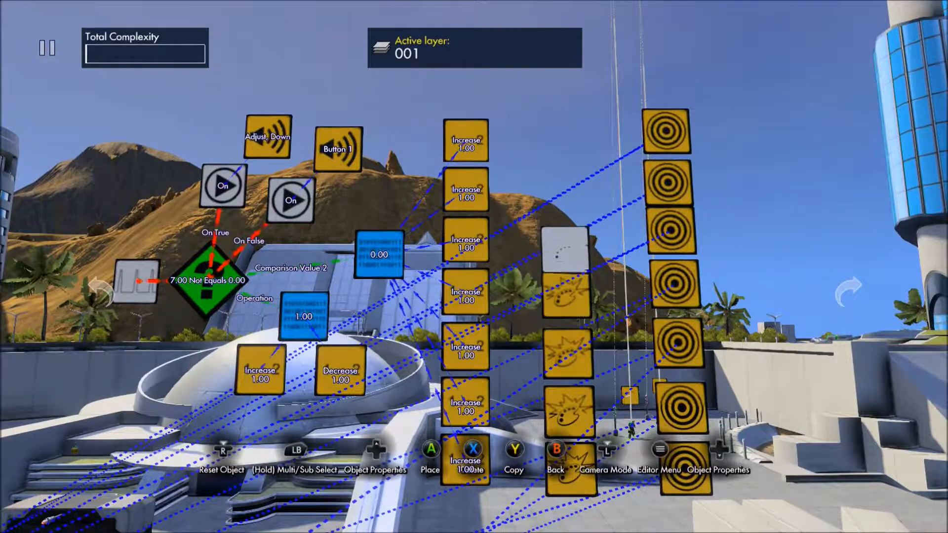
key(y)
key(Up)
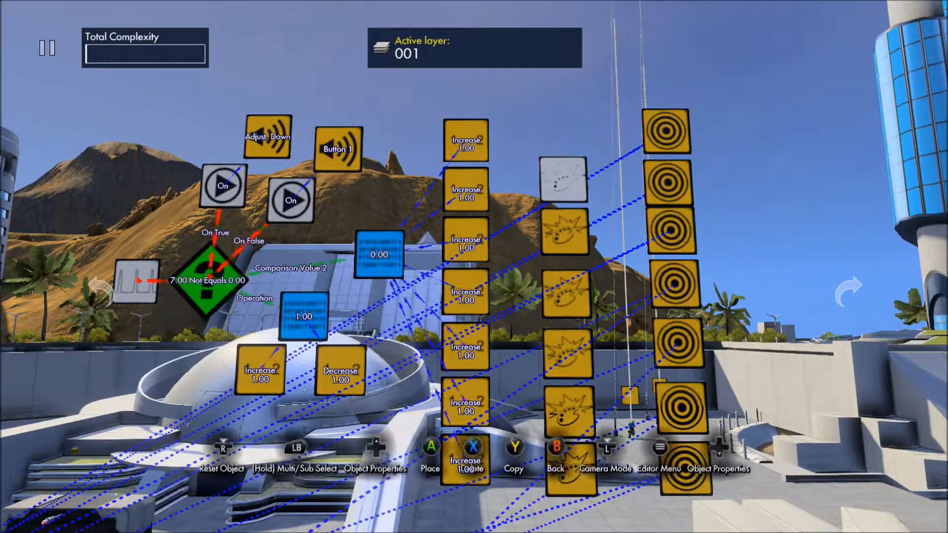
key(y)
key(Up)
- Select all seven Color events and set their color to red (H:0 S:100 B:100)
key(Tab)
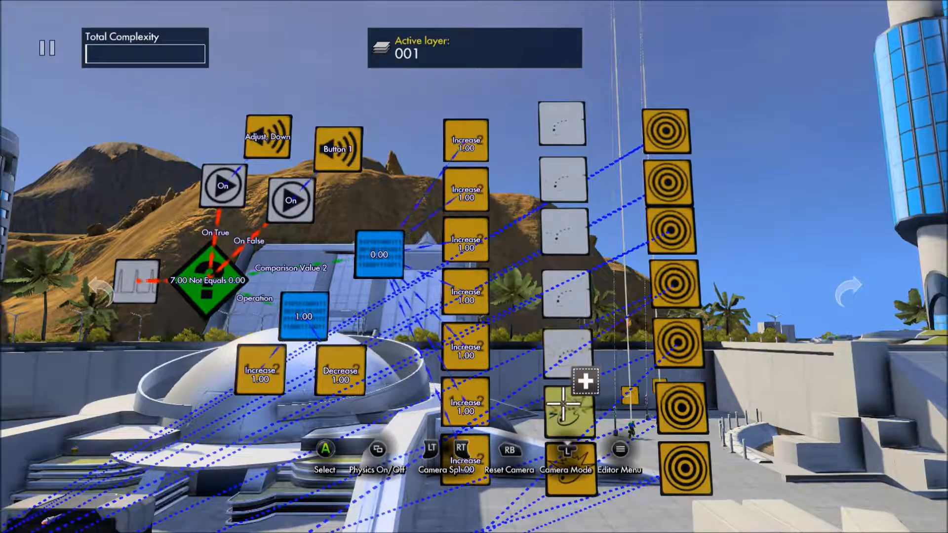
click(563, 469)
key(x)
key(Down)
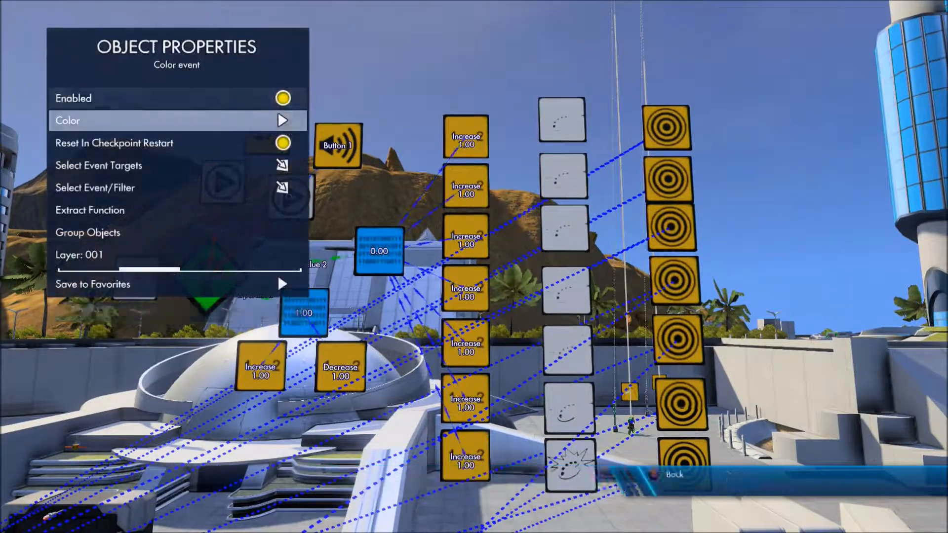
key(a)
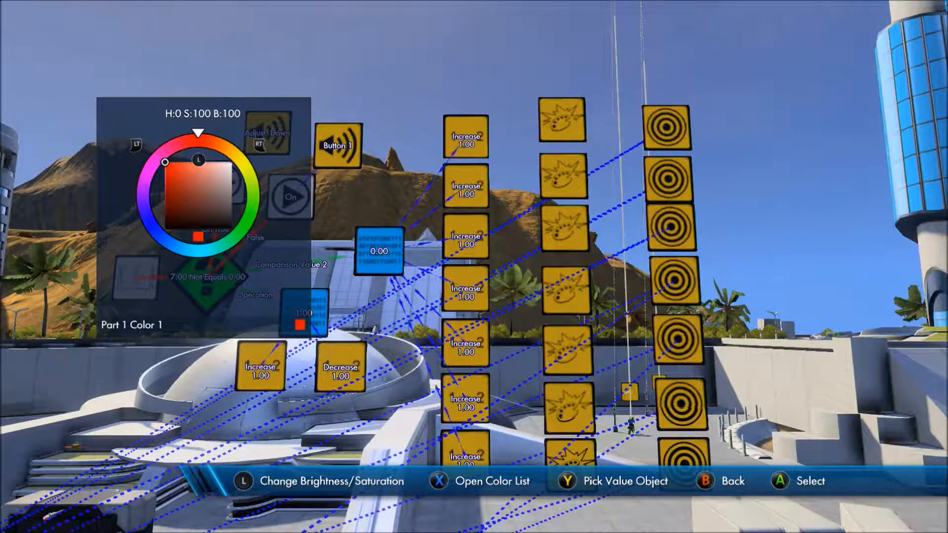
key(a)
key(b)
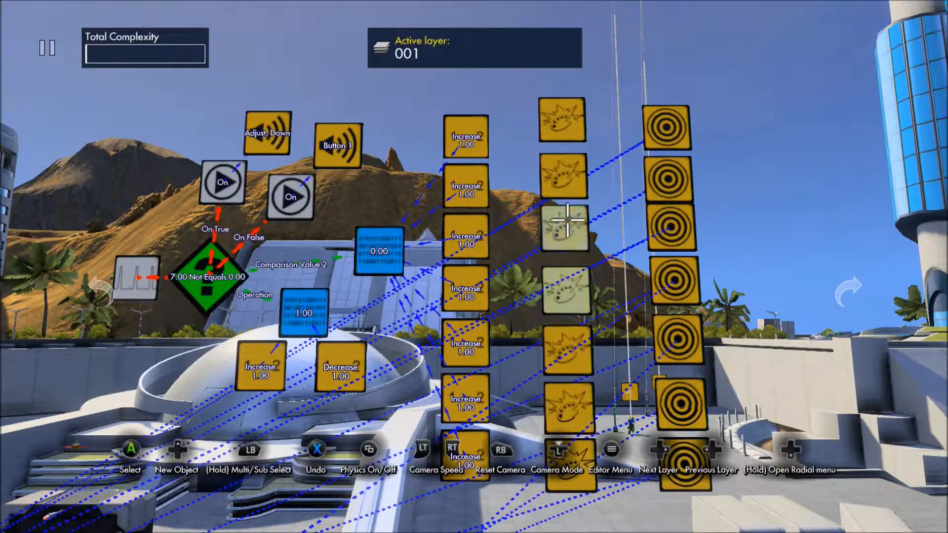
- Set the lowest light on the black box's right side as the event target of the topmost Color event
click(568, 131)
key(x)
key(Down)
key(Down)
key(Down)
key(a)
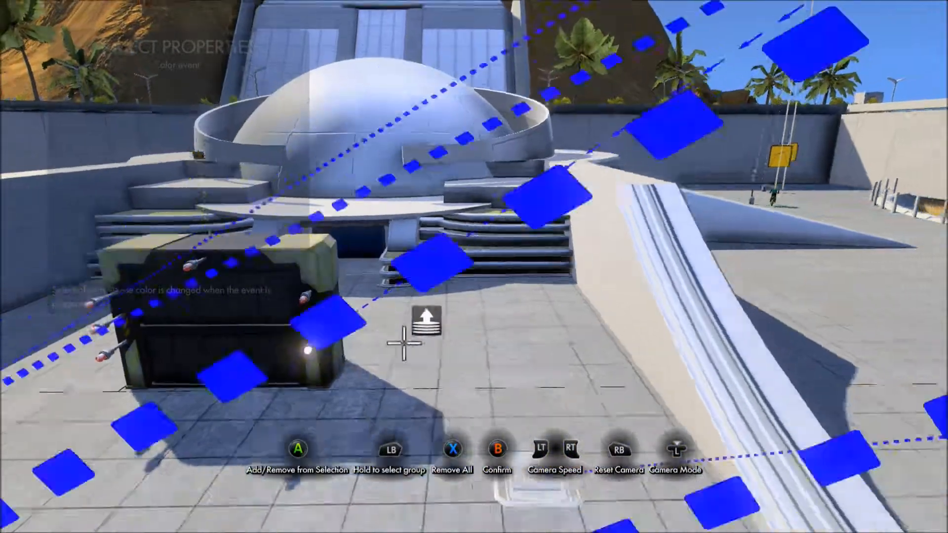
key(b)
key(b)
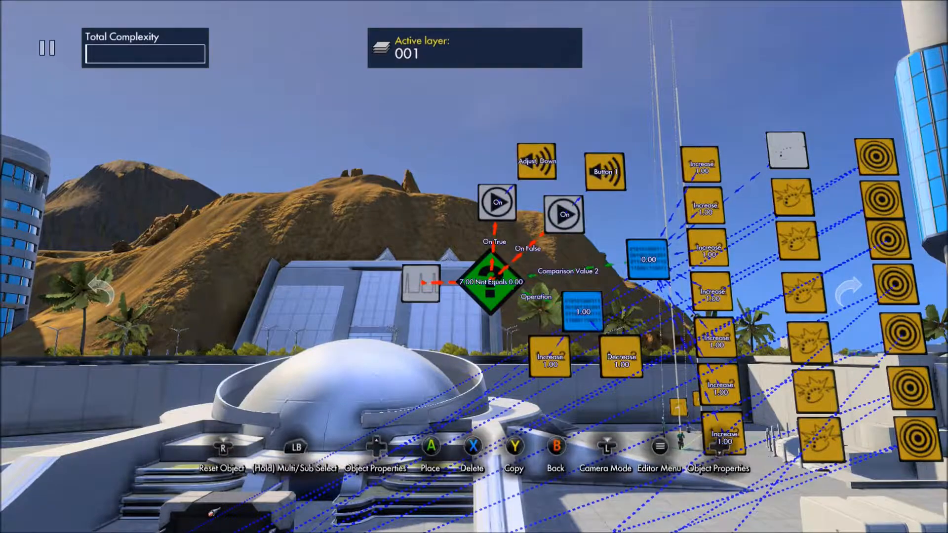
- Set the middle light on the black box's right side as the event target of the second Color event from the top
click(793, 198)
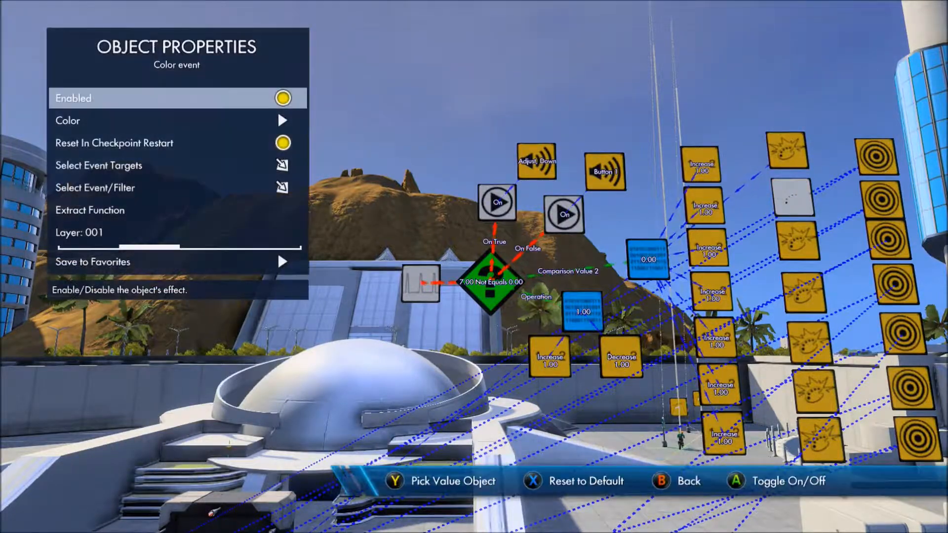
key(Down)
key(Return)
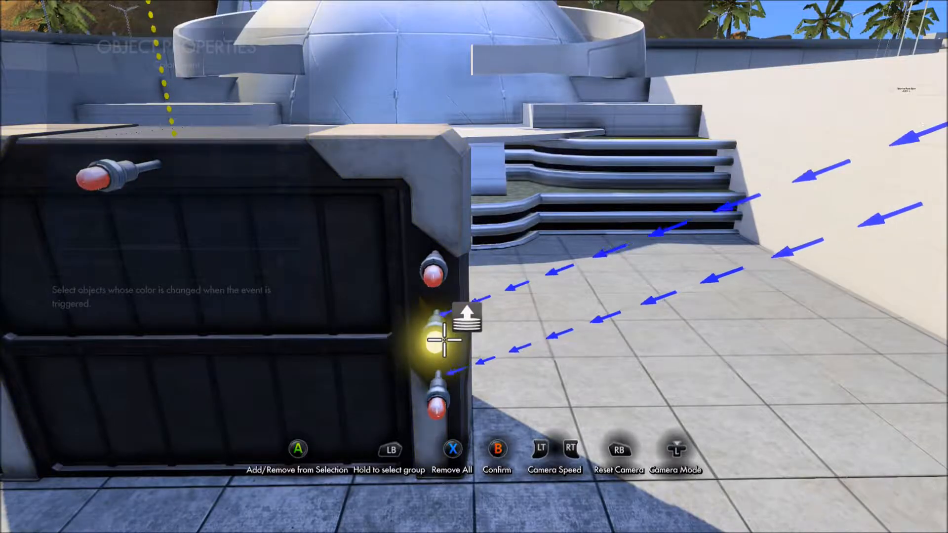
click(444, 340)
key(Escape)
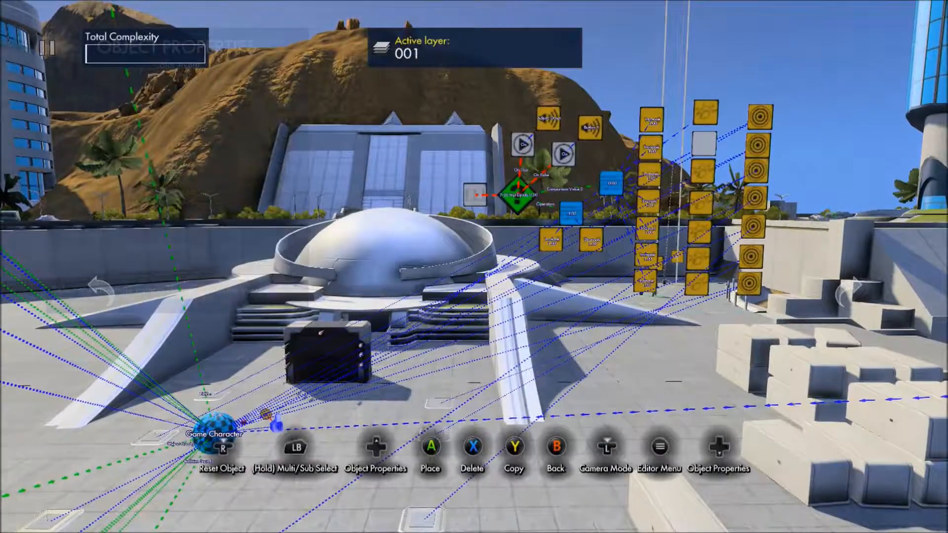
- Set the uppermost light on the black box's right side as the event target of the third Color event from the top
key(Up)
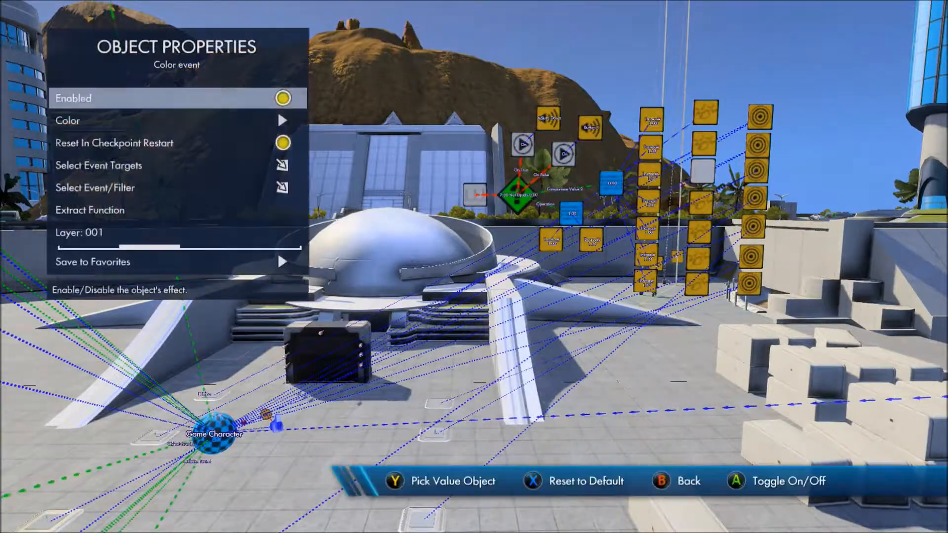
key(Return)
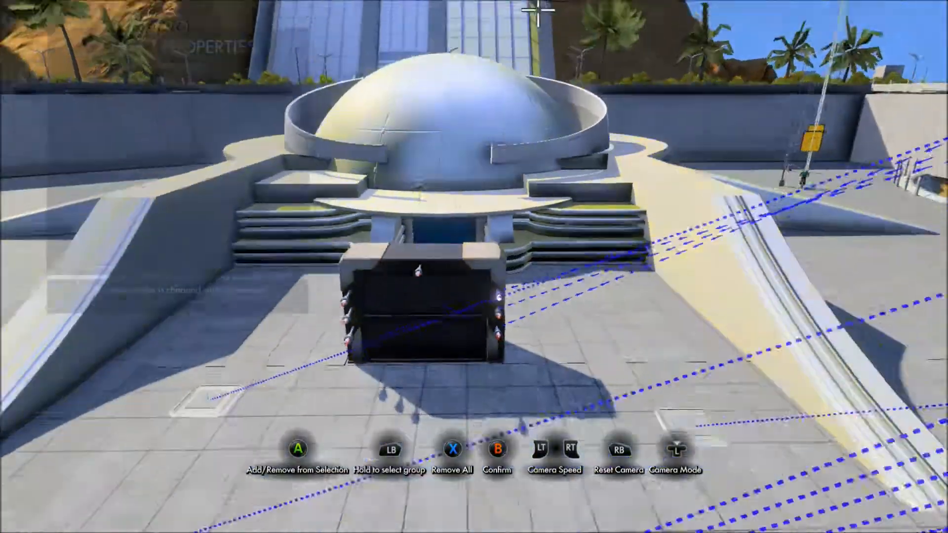
key(Escape)
key(Escape)
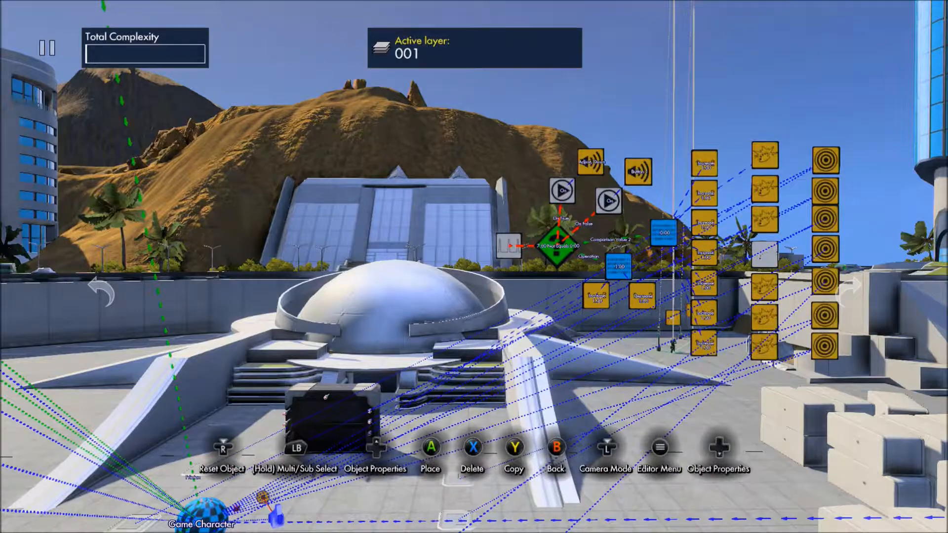
- Set the light at the top of the black box's front as the event target of the fourth Color event
key(Down)
key(Down)
key(Down)
key(Return)
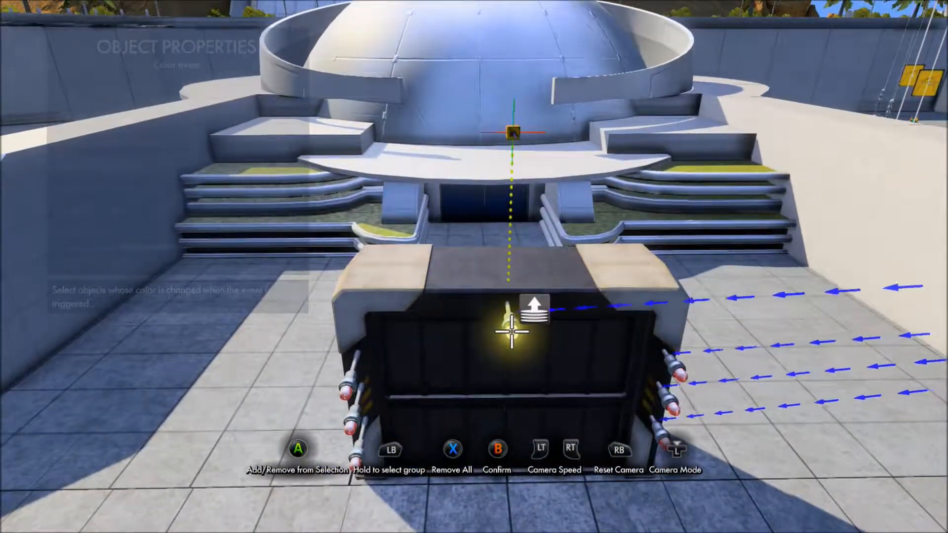
key(Escape)
key(Escape)
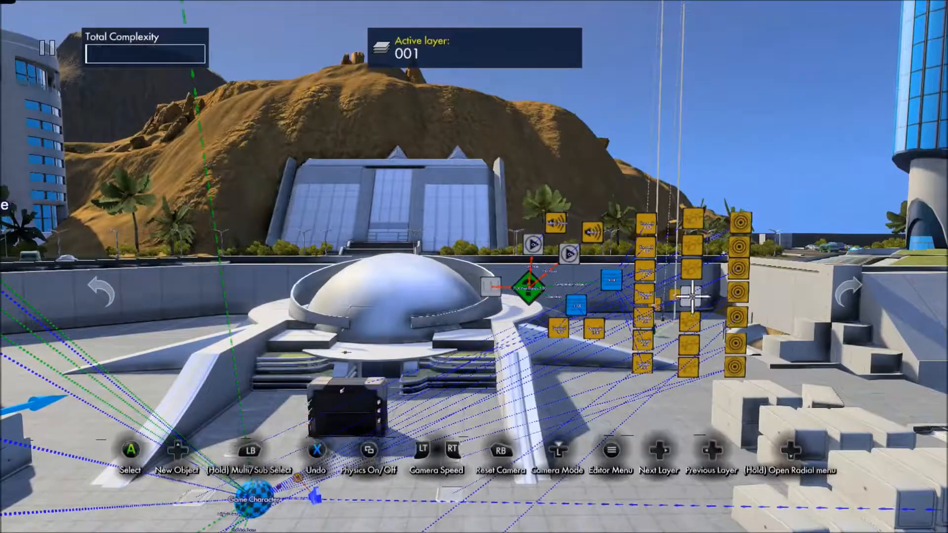
- Set the uppermost light on the black box's left side as the event target of the fifth Color event from the top
key(Escape)
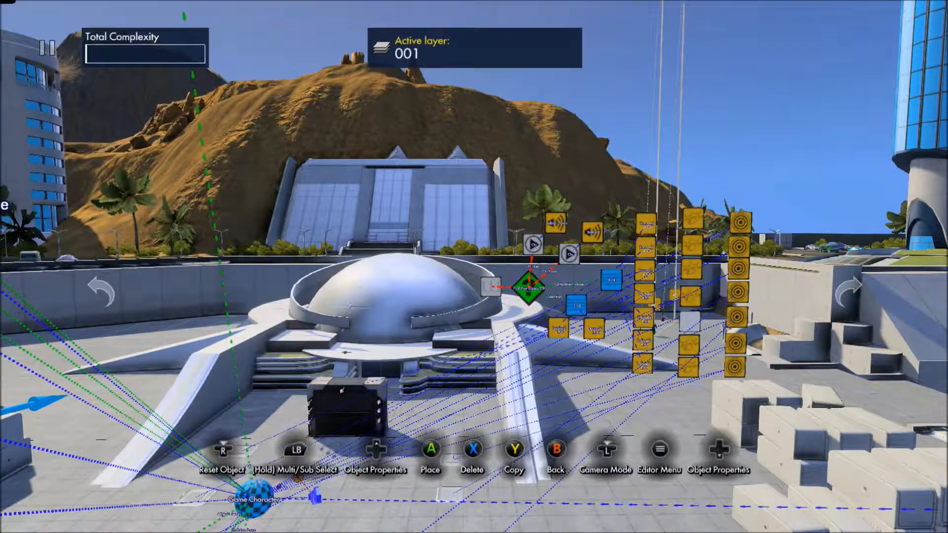
key(Escape)
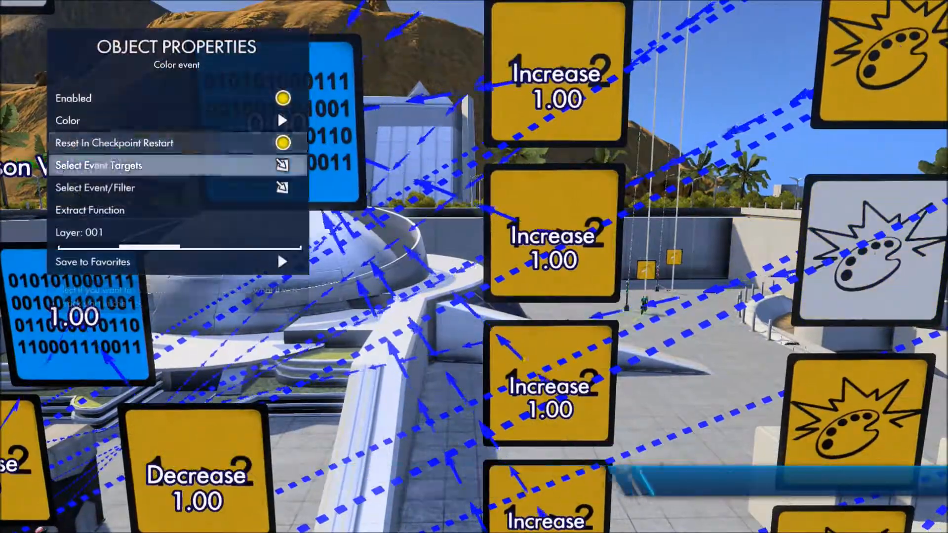
key(Return)
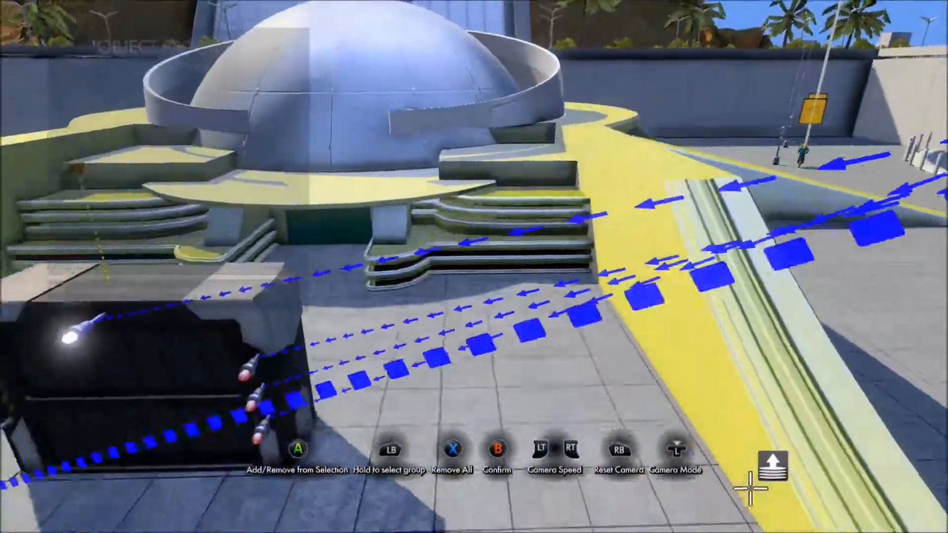
key(Escape)
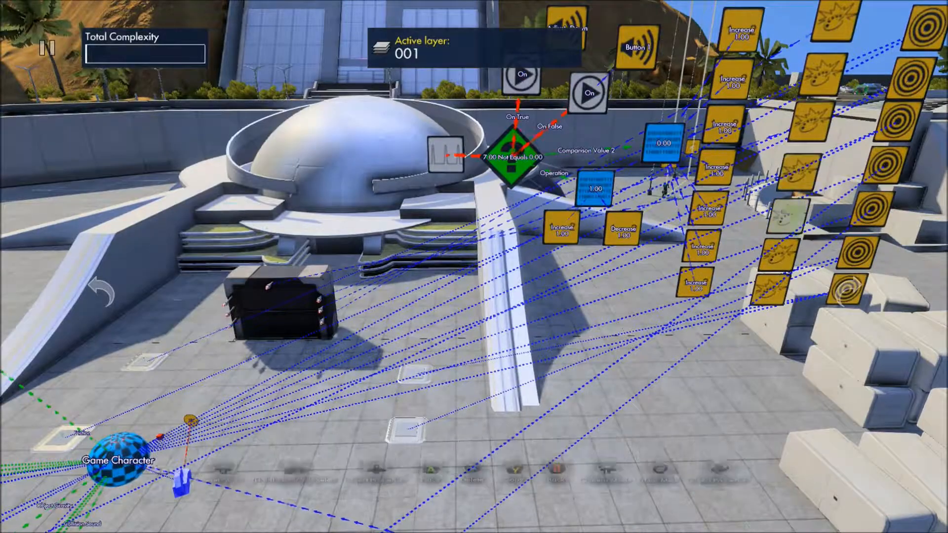
key(Up)
key(Down)
key(Down)
key(Down)
key(Return)
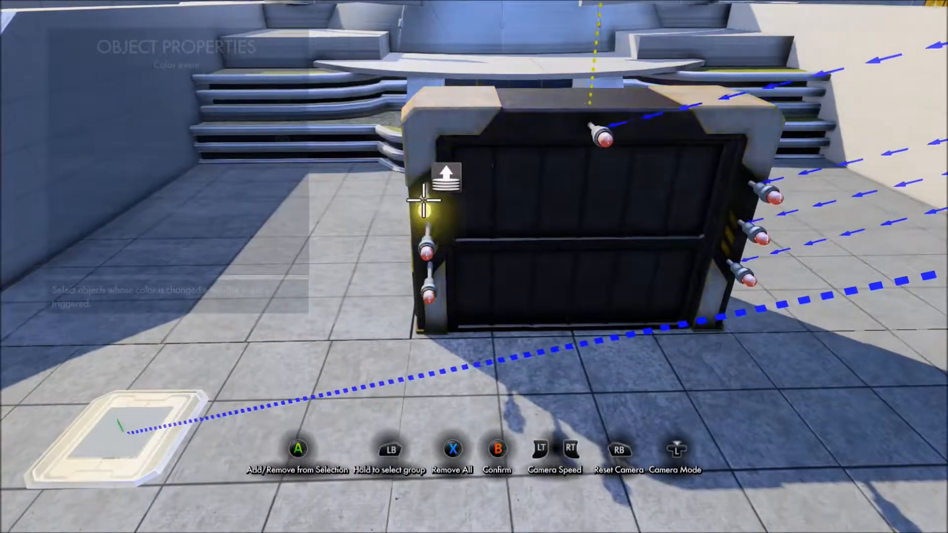
click(426, 208)
key(Escape)
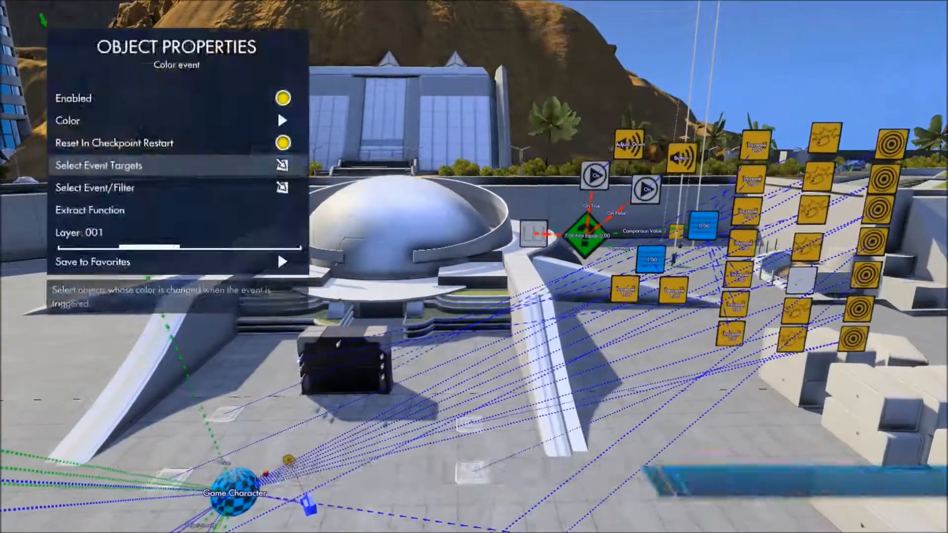
key(Escape)
- Set the middle light on the black box's left side as the event target of the sixth Color event from the top
key(Up)
key(Down)
key(Down)
key(Down)
key(Return)
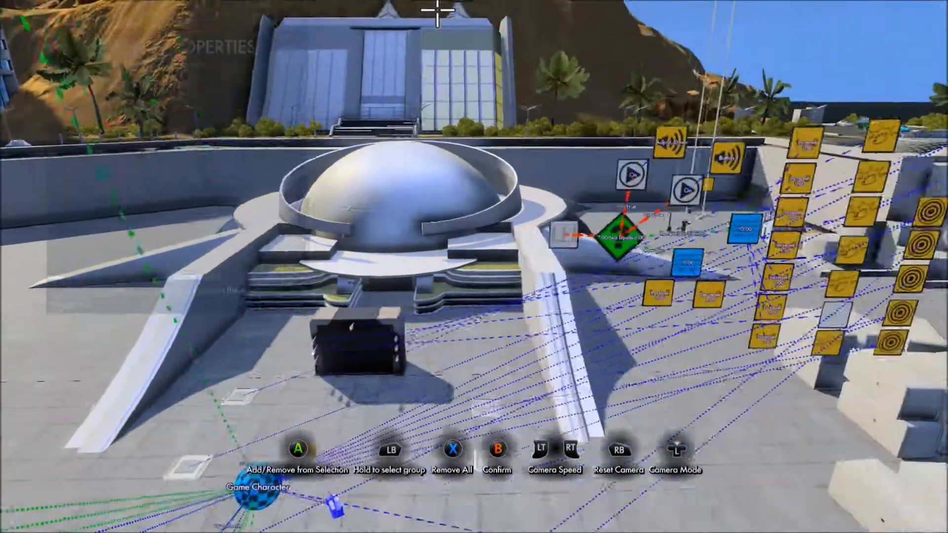
key(Escape)
key(Escape)
- Set the lowest light on the black box's left side as the event target of the bottom Color event
key(Up)
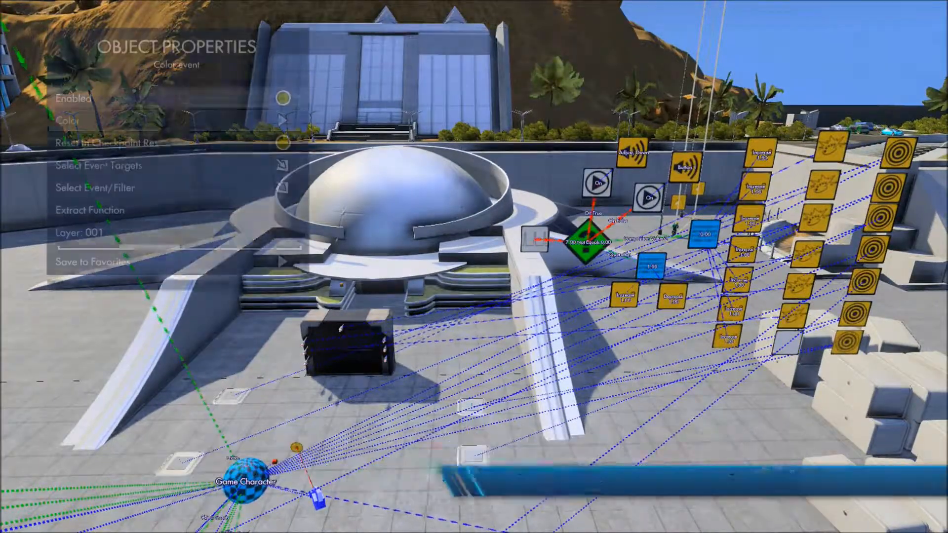
key(Return)
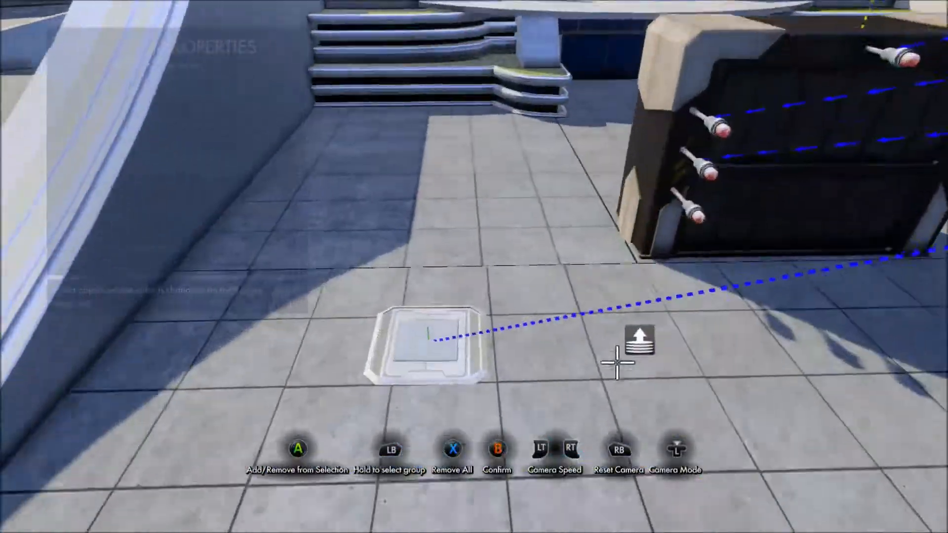
key(Escape)
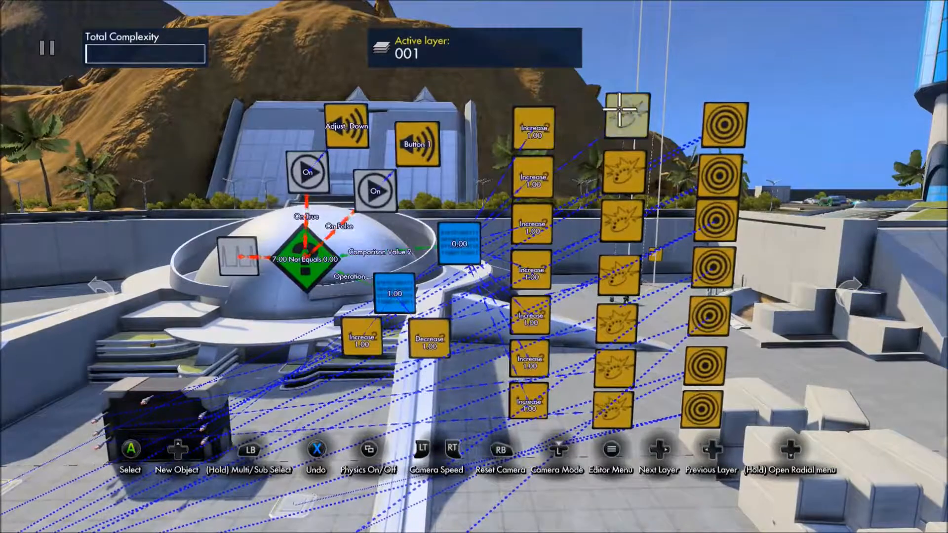
- Select the topmost Increase operation as the event/filter of the topmost Color event
click(627, 117)
key(Down)
key(Down)
key(Down)
key(Down)
key(Return)
click(551, 127)
key(Escape)
- Select the second Increase operation from the top as the event/filter of the second Color event
key(Down)
key(Down)
key(Down)
key(Down)
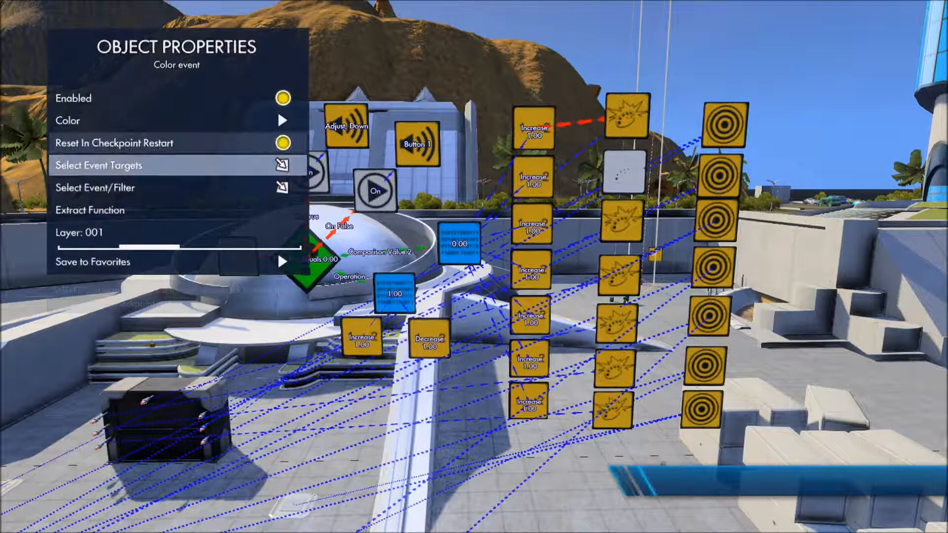
key(Return)
key(Escape)
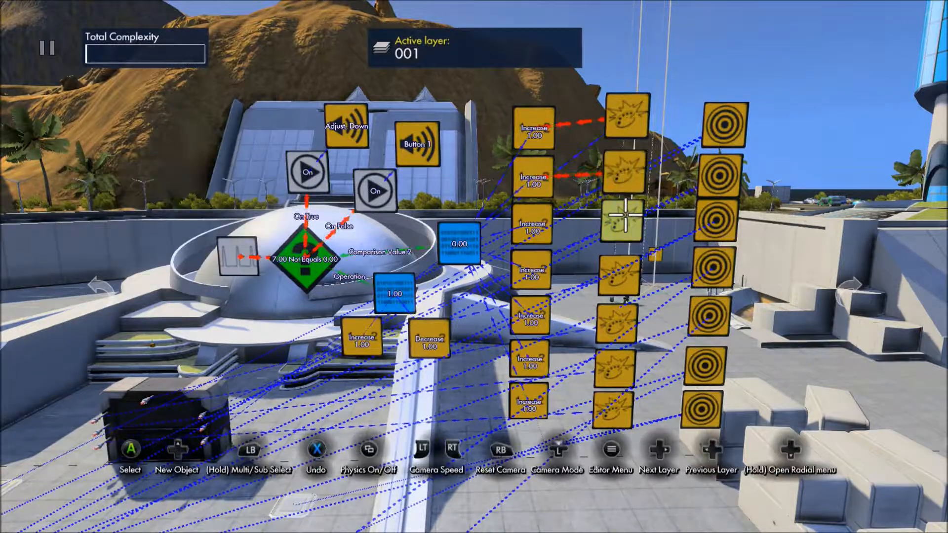
- Link the third and fourth Color events from the top to the Increase operations in their own rows as event/filter
click(626, 215)
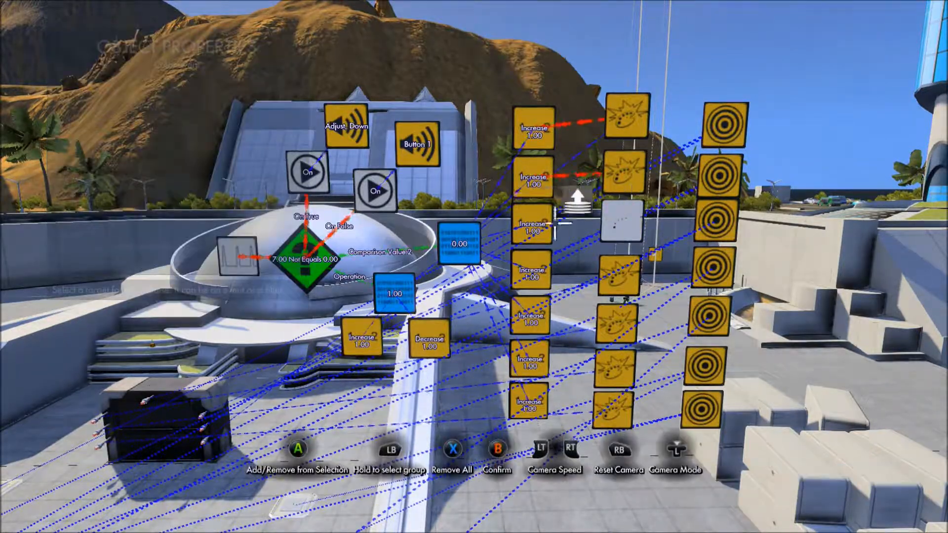
key(Escape)
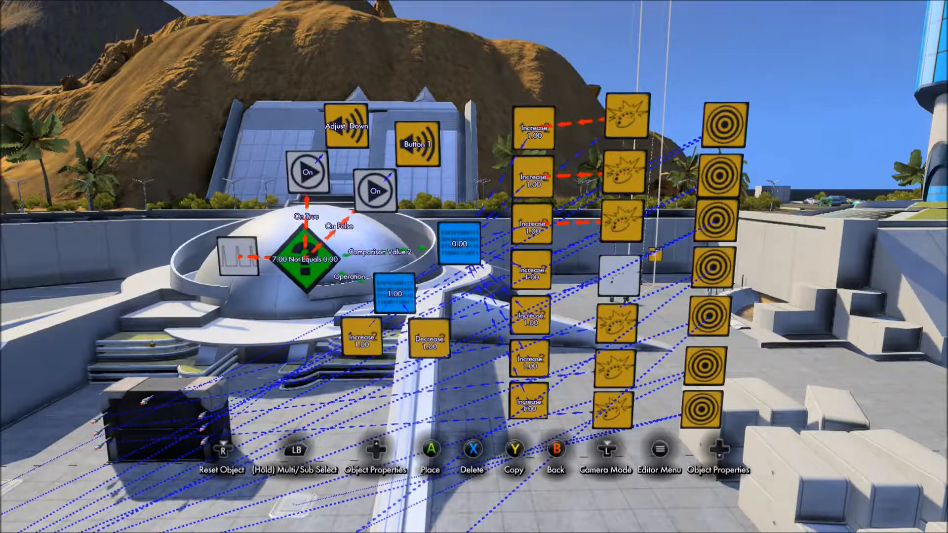
key(Escape)
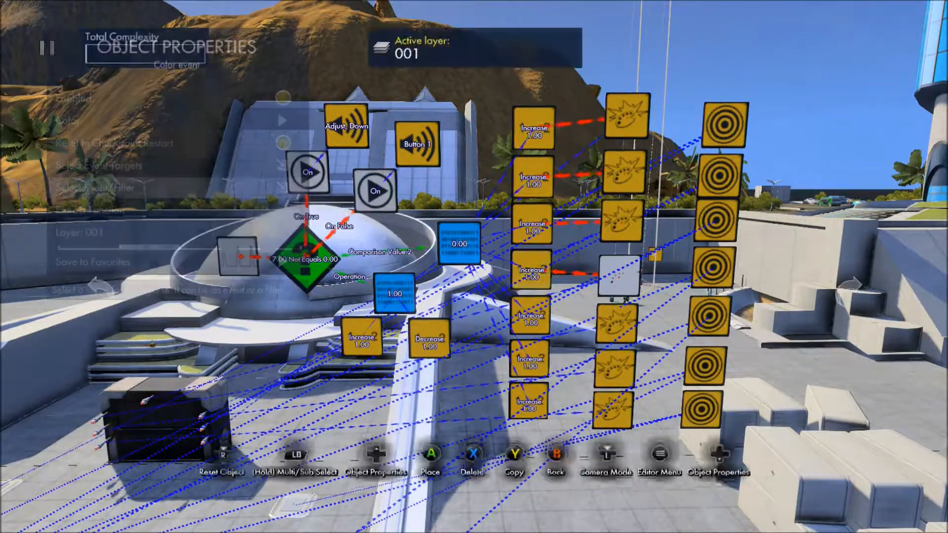
- Select the fifth Increase operation from the top as the event/filter of the fifth Color event
click(619, 319)
key(Down)
key(Down)
key(Down)
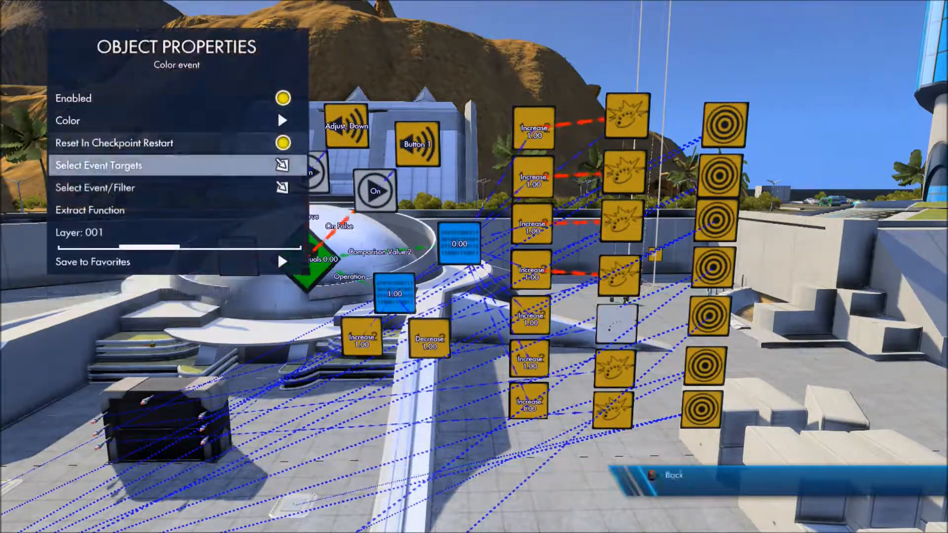
key(Return)
key(Escape)
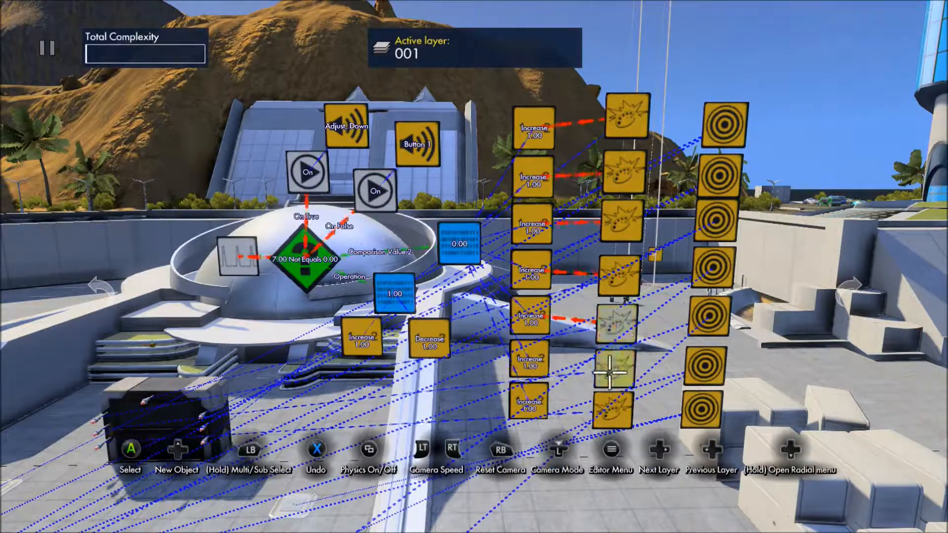
- Select the sixth Increase operation from the top as the event/filter of the sixth Color event
click(610, 373)
key(Down)
key(Down)
key(Down)
key(Return)
click(526, 364)
key(Escape)
key(Escape)
- Select the bottom Increase operation in the tall column as the event/filter of the bottom Color event
key(Up)
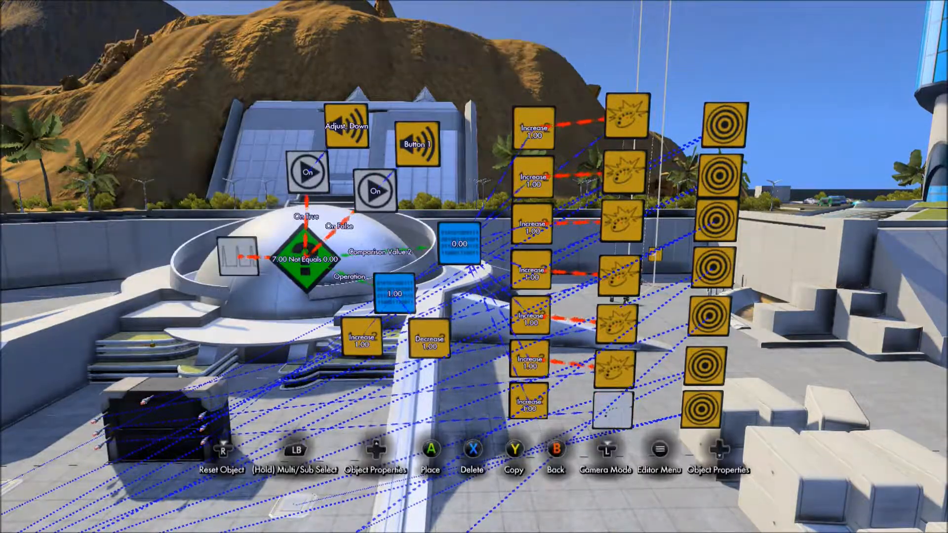
key(Down)
key(Down)
key(Down)
key(Down)
key(Return)
click(537, 401)
key(Escape)
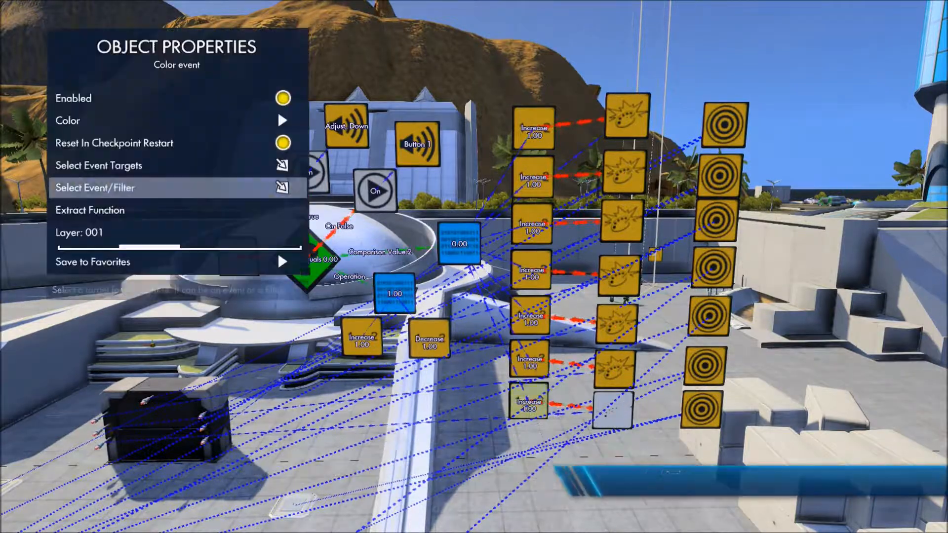
key(Escape)
- Set the bottom Color event as the On Hit target of the bottom hit trigger
click(700, 409)
key(Up)
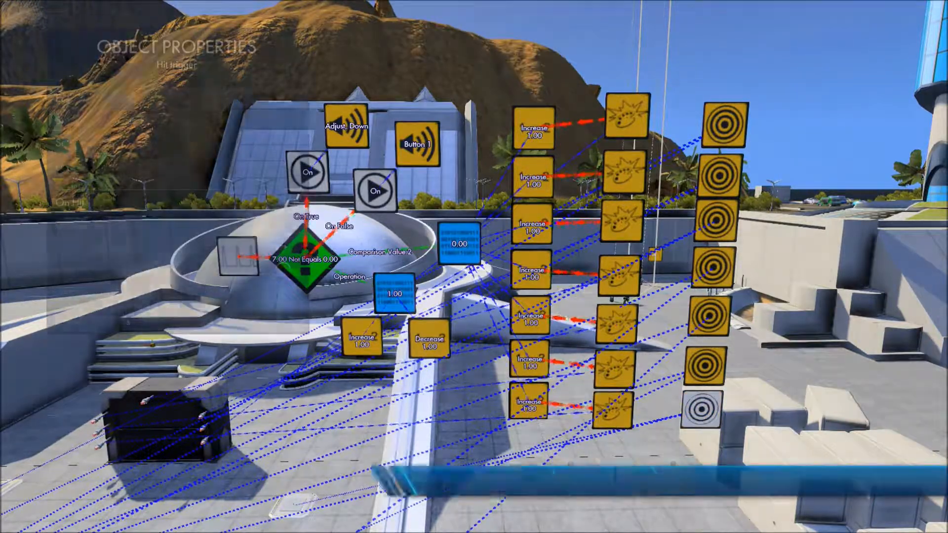
key(Down)
key(Down)
key(Down)
key(Down)
key(Return)
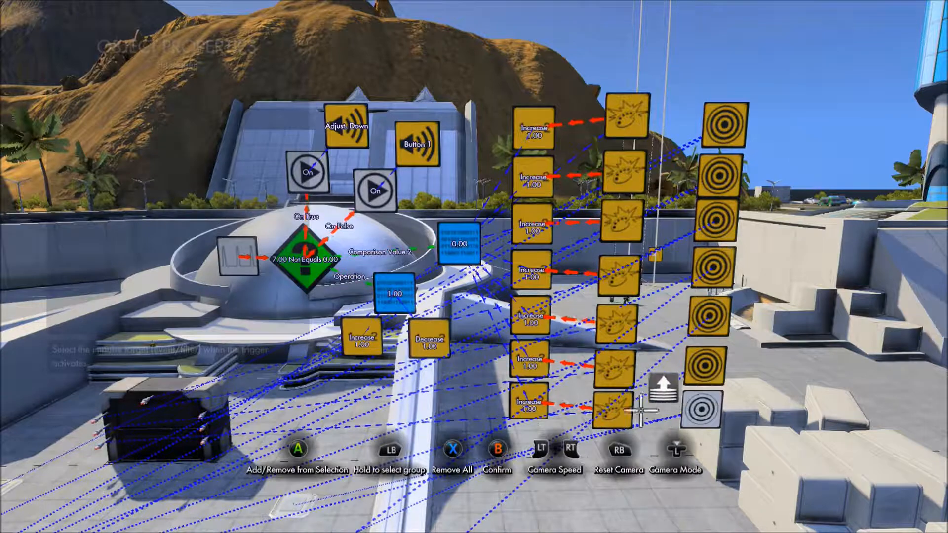
click(610, 409)
key(Escape)
- Set the sixth Color event from the top as the On Hit target of the hit trigger in the same row
click(705, 366)
key(Down)
key(Down)
key(Down)
key(Down)
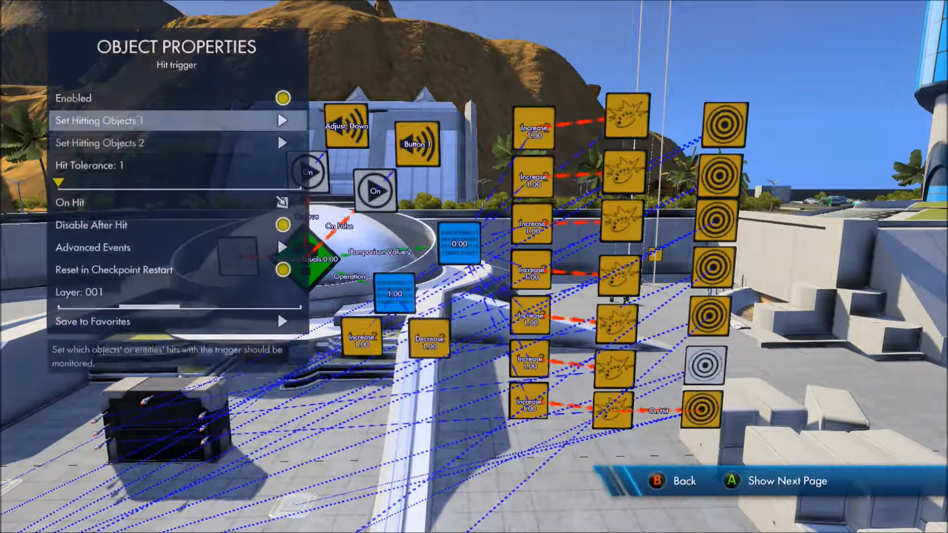
key(Return)
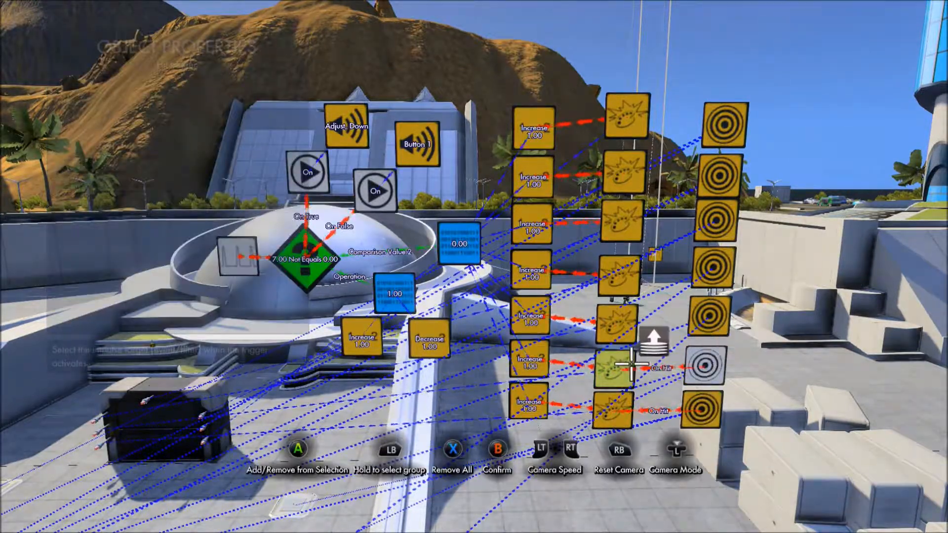
click(631, 366)
key(Escape)
- Set the fifth Color event from the top as the On Hit target of the fifth hit trigger
key(Return)
key(Down)
key(Down)
key(Down)
key(Down)
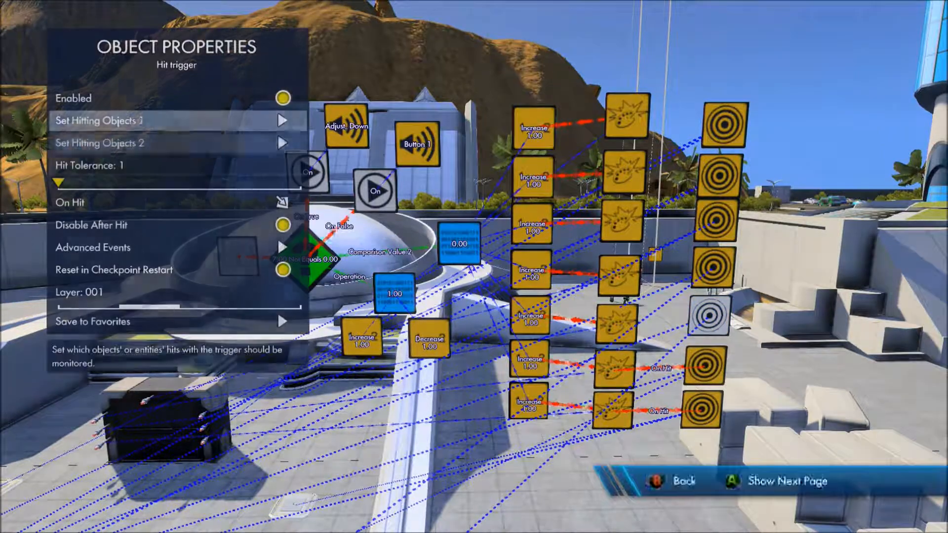
key(Return)
click(618, 323)
key(Escape)
key(Escape)
- Set the fourth Color event from the top as the On Hit target of the fourth hit trigger
key(Return)
key(Down)
key(Down)
key(Return)
click(621, 269)
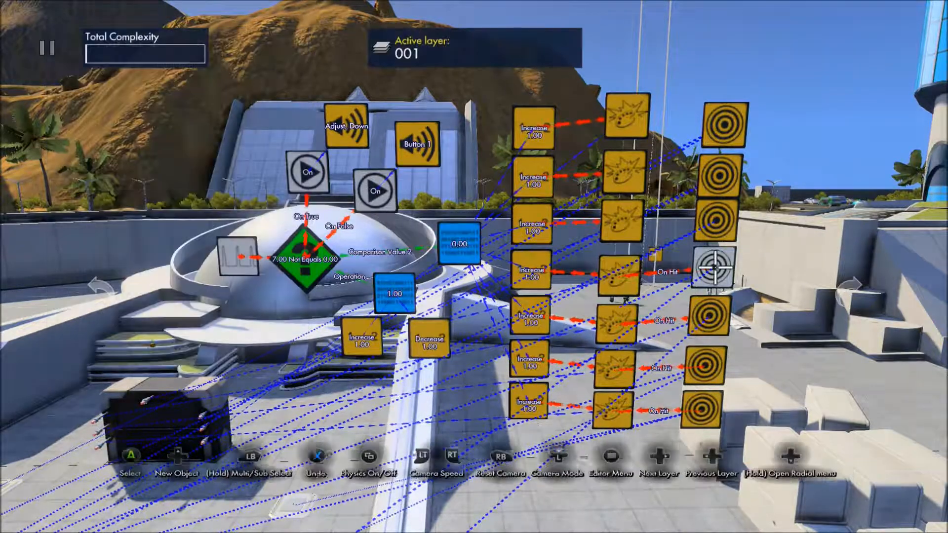
- Set the third Color event from the top as the On Hit target of the third hit trigger
click(716, 220)
key(Return)
key(Down)
key(Down)
key(Down)
key(Down)
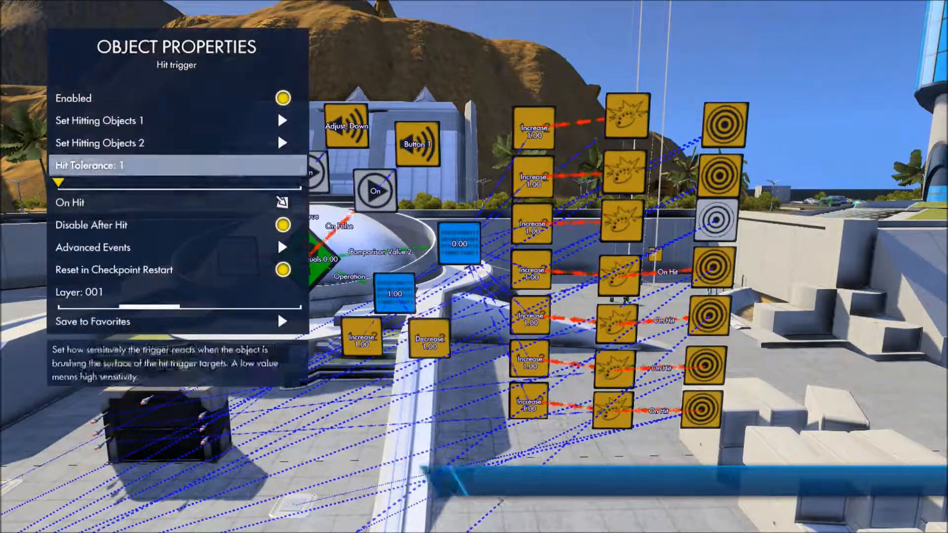
key(Return)
click(628, 220)
key(Escape)
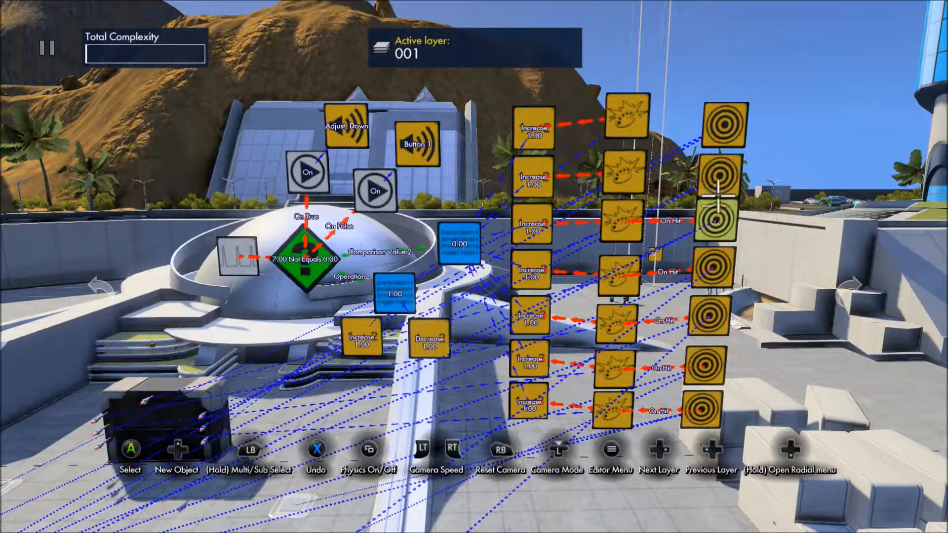
- Set the second Color event from the top as the On Hit target of the second hit trigger
click(720, 178)
key(Return)
key(Down)
key(Down)
key(Down)
key(Down)
key(Return)
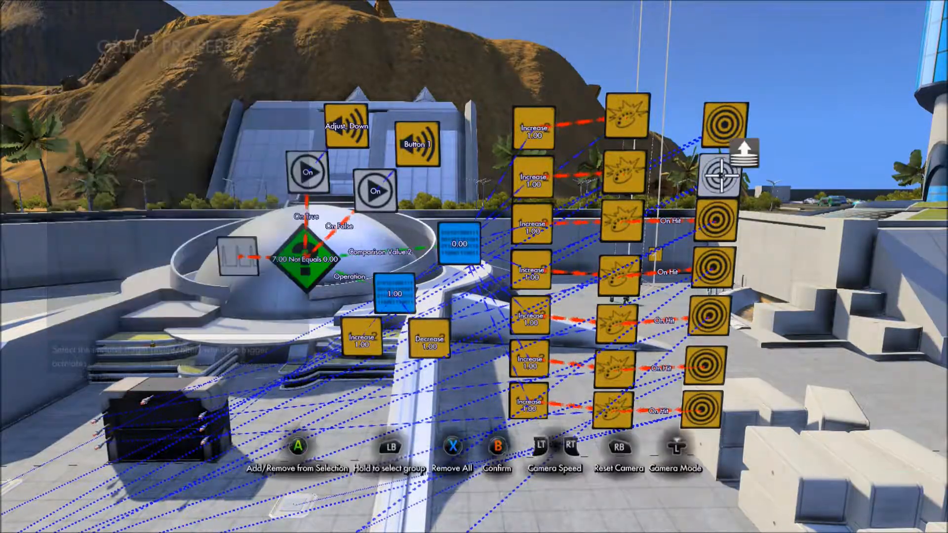
click(611, 175)
key(Escape)
- Set the topmost Color event as the On Hit target of the topmost hit trigger
click(722, 127)
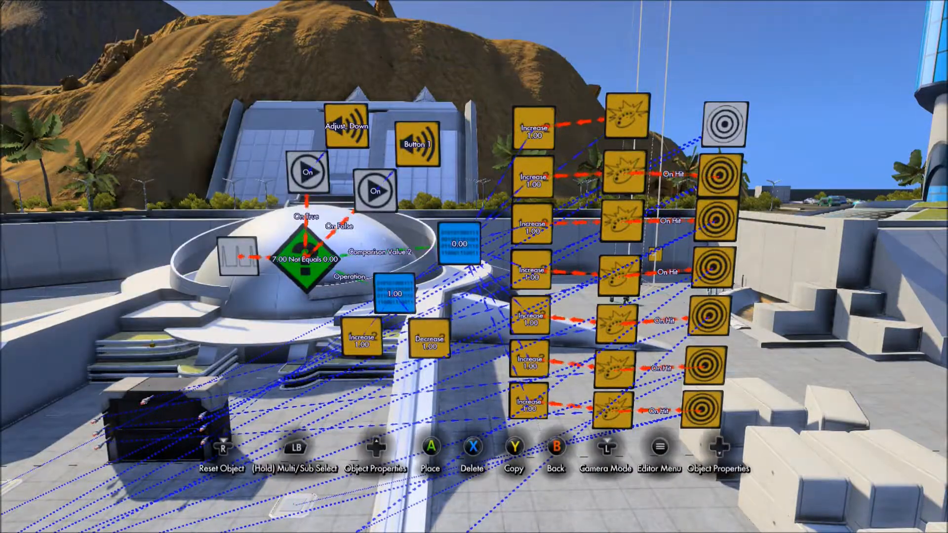
key(Return)
key(Down)
key(Down)
key(Down)
key(Return)
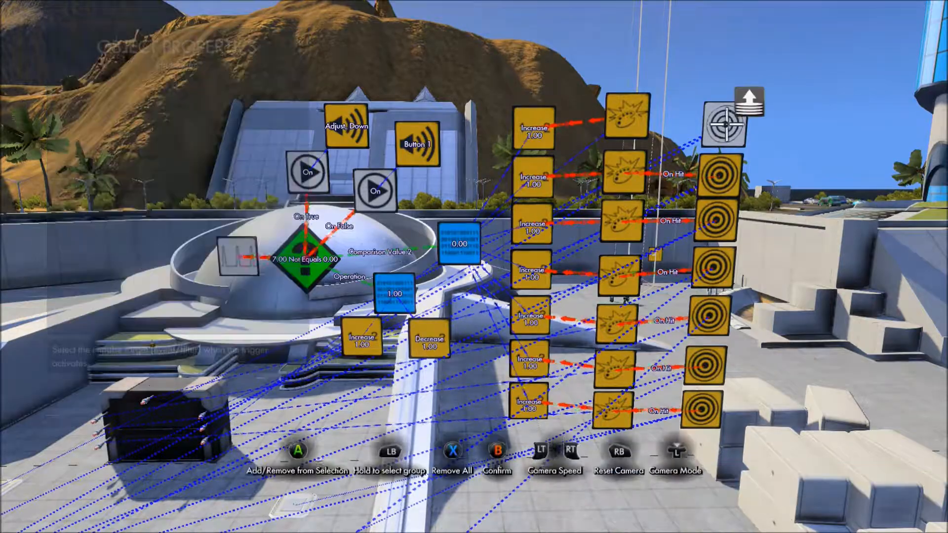
click(627, 123)
key(Escape)
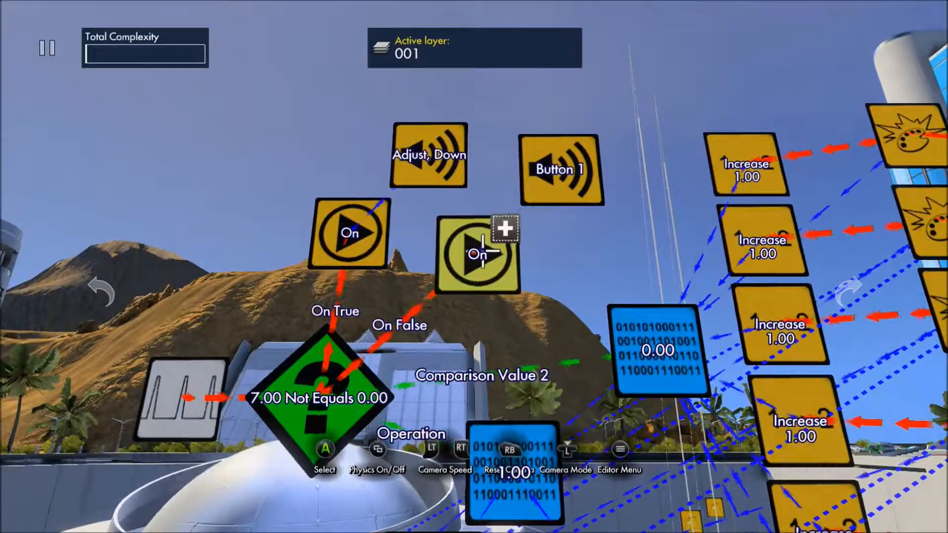
- Move the filter's On False event farther from the filter and delete the Adjust, Down and Button 1 sound events
click(599, 127)
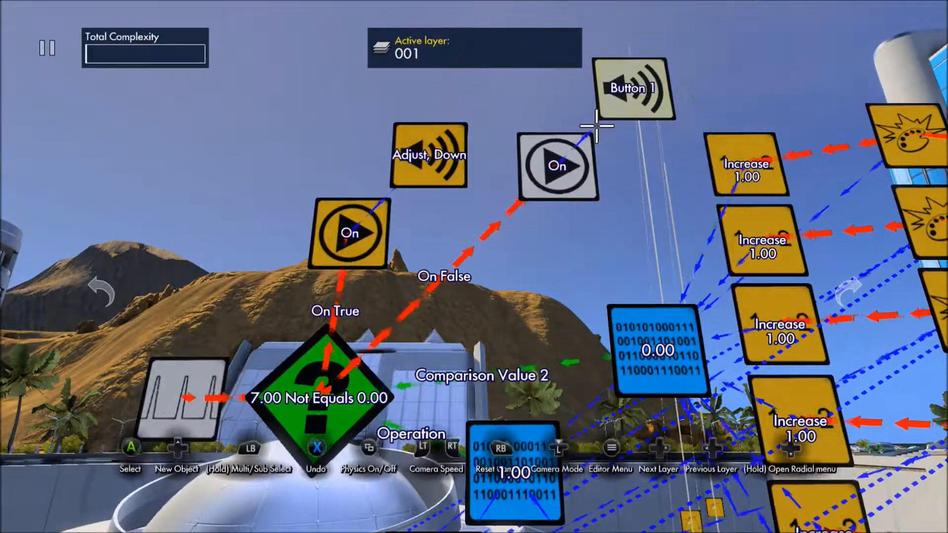
key(space)
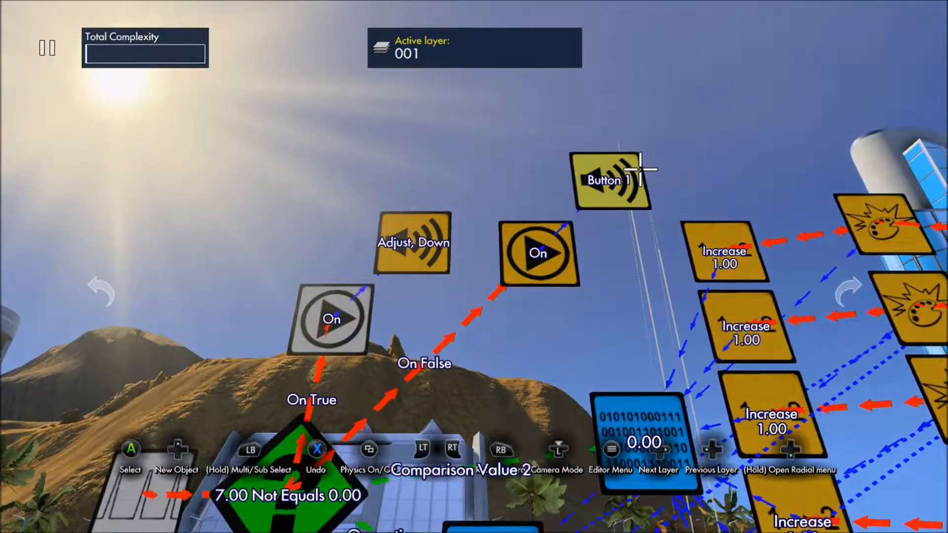
key(Delete)
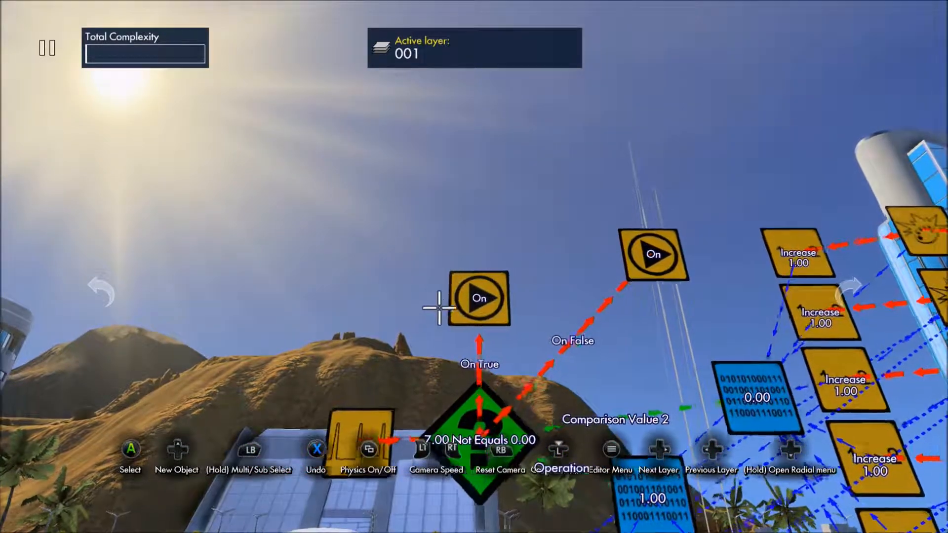
- Place an Effect event directly above the sound event on the generic filter's On True branch
key(Up)
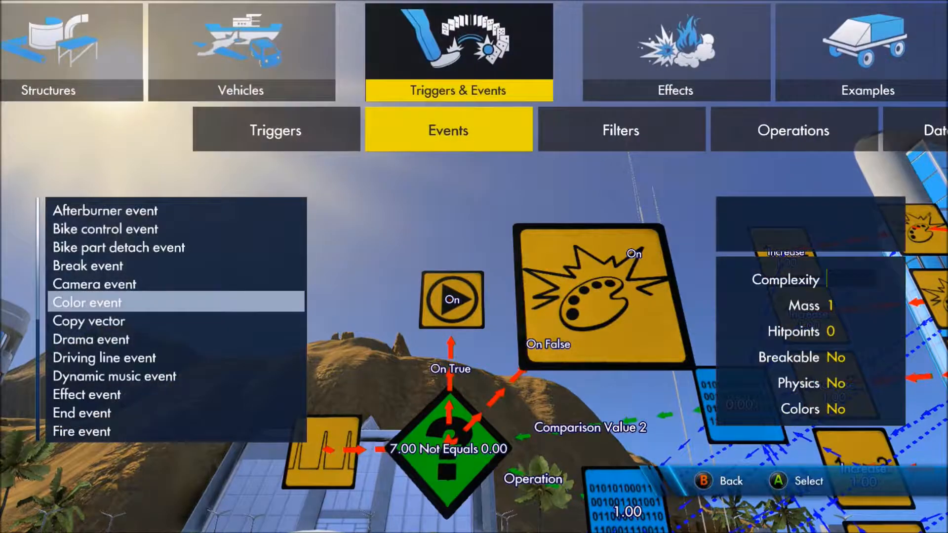
key(Down)
key(Down)
key(Down)
key(Up)
key(Up)
key(Up)
key(Up)
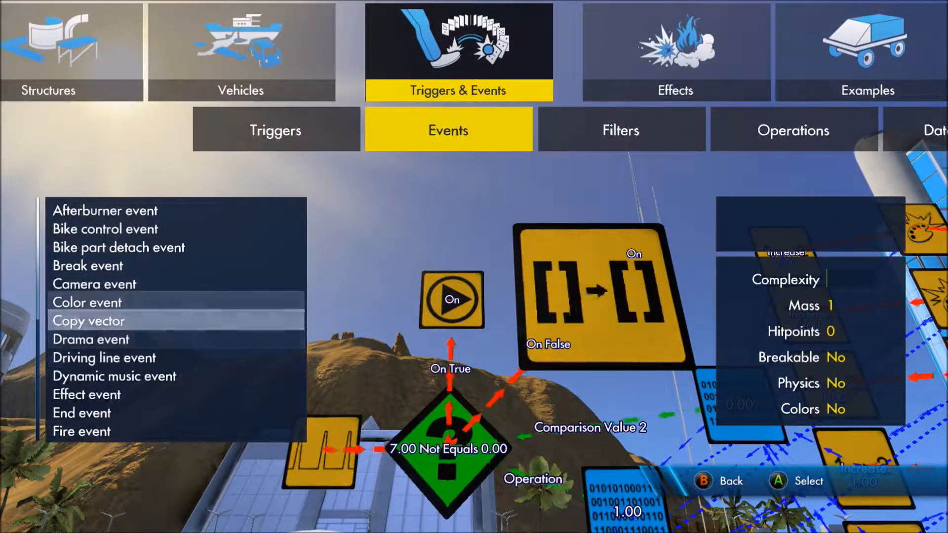
key(Down)
key(Down)
key(Down)
key(Down)
key(Down)
key(Down)
key(Down)
key(Down)
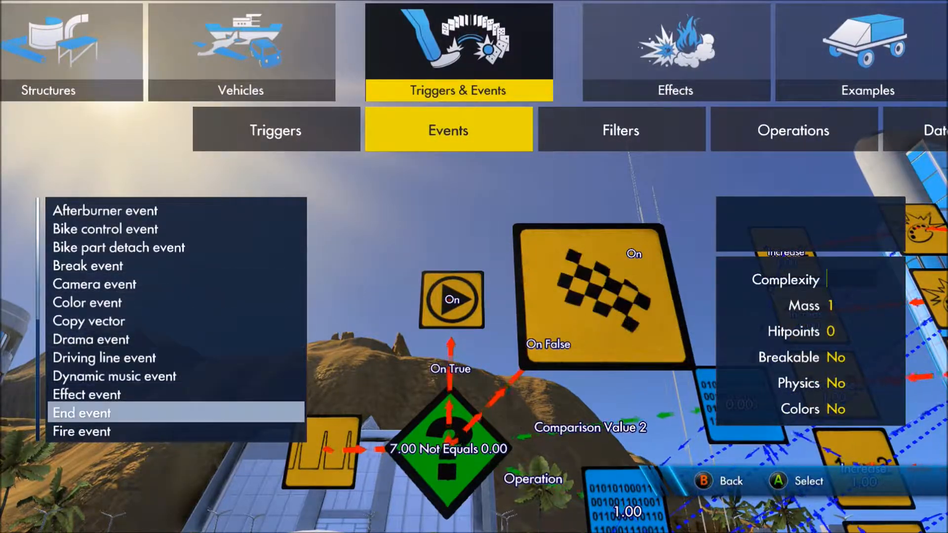
key(Return)
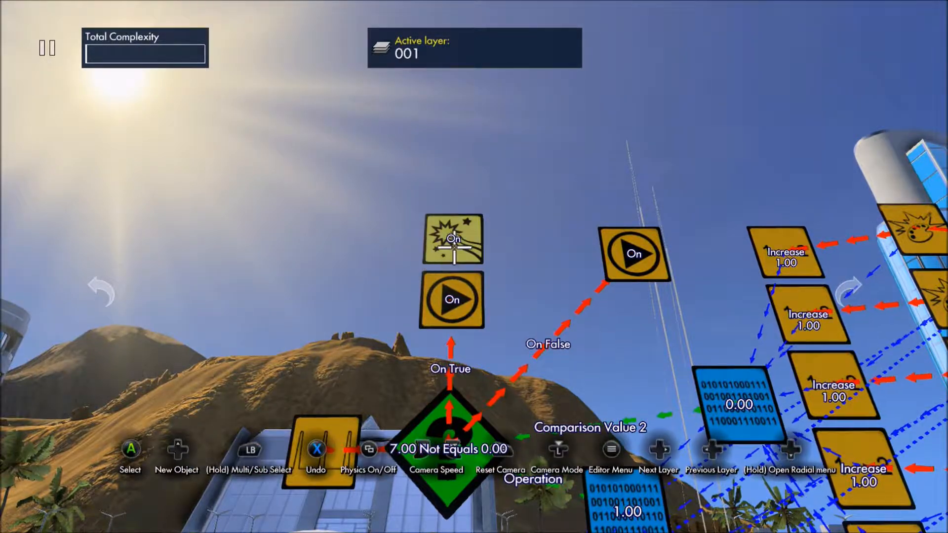
- Set the new Effect event as the event target of the On True sound event
click(452, 299)
key(x)
key(Down)
key(Down)
key(Down)
key(Down)
key(Return)
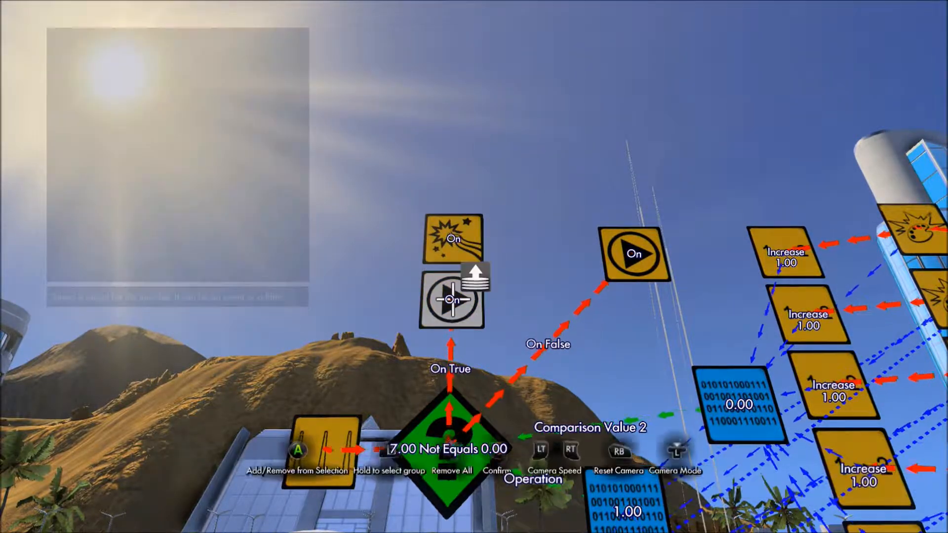
key(Escape)
key(Escape)
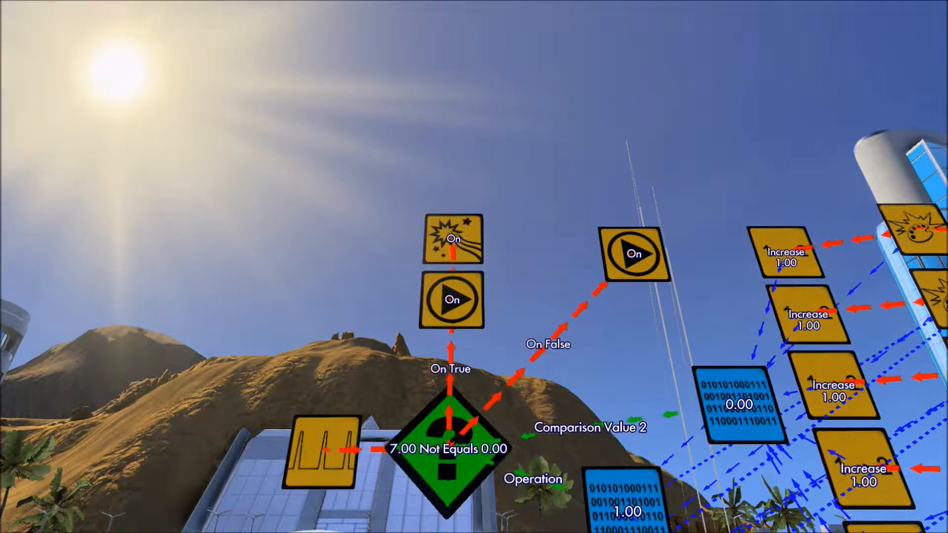
- Add a Fireworks effect and place it in the sky away from the On Effect event
key(y)
key(Page_Down)
key(Right)
key(Right)
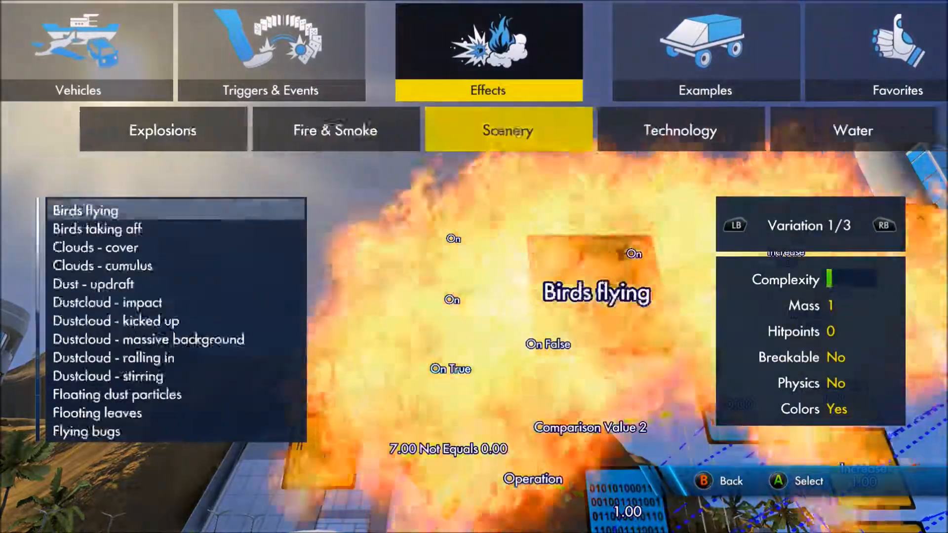
key(Right)
key(Down)
key(Down)
key(Down)
key(Down)
key(Return)
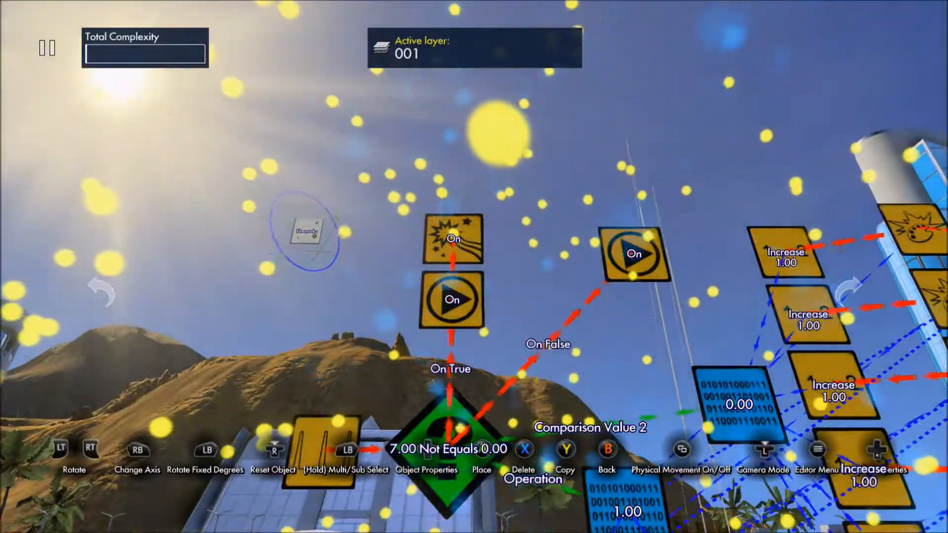
click(307, 230)
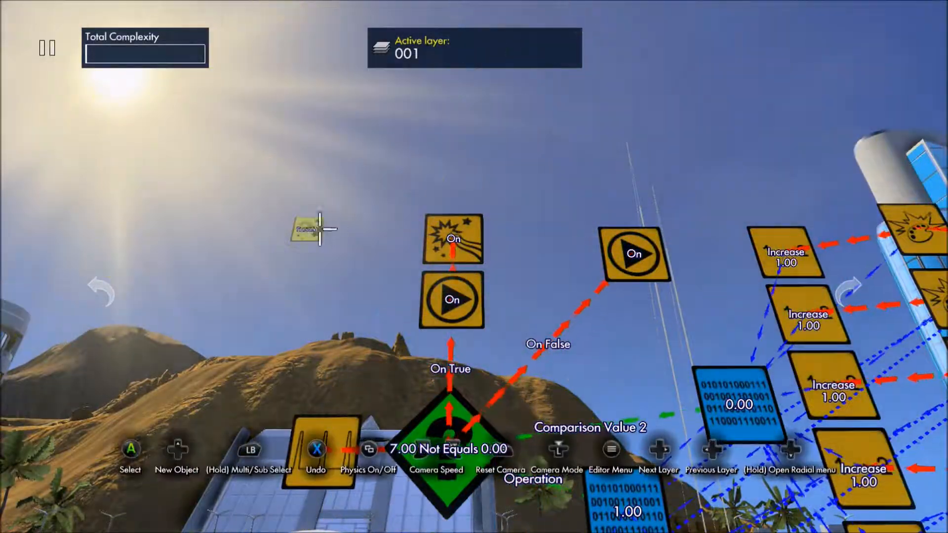
- Set the Fireworks effect as the event target of the On Effect event
click(433, 230)
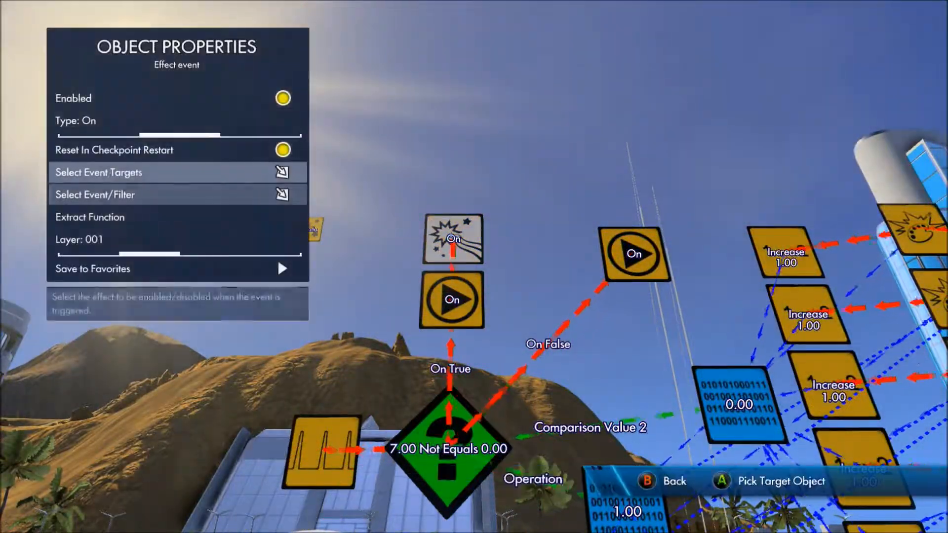
key(Return)
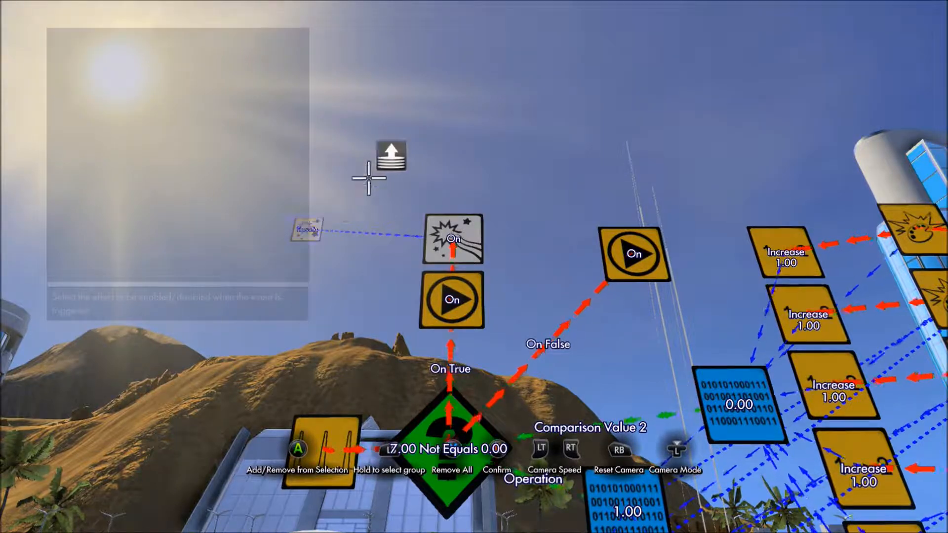
key(Return)
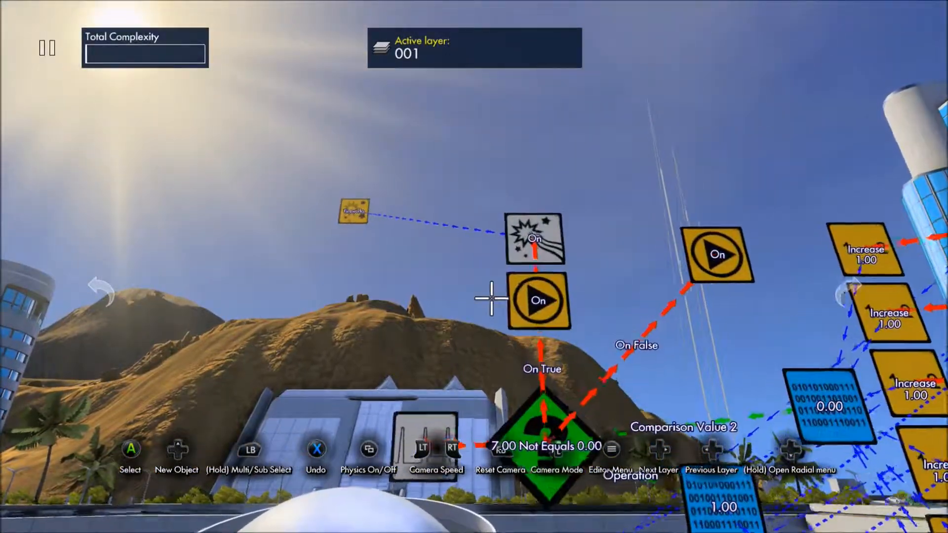
- Copy the Effect event, place the copy below the Fireworks effect, and set its type to Off
click(444, 413)
click(334, 235)
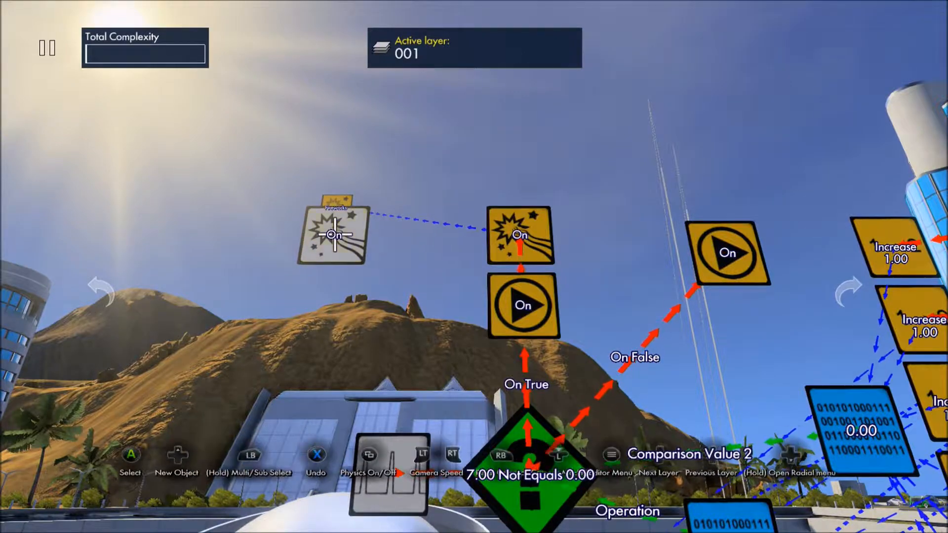
click(334, 235)
click(327, 286)
click(328, 286)
key(x)
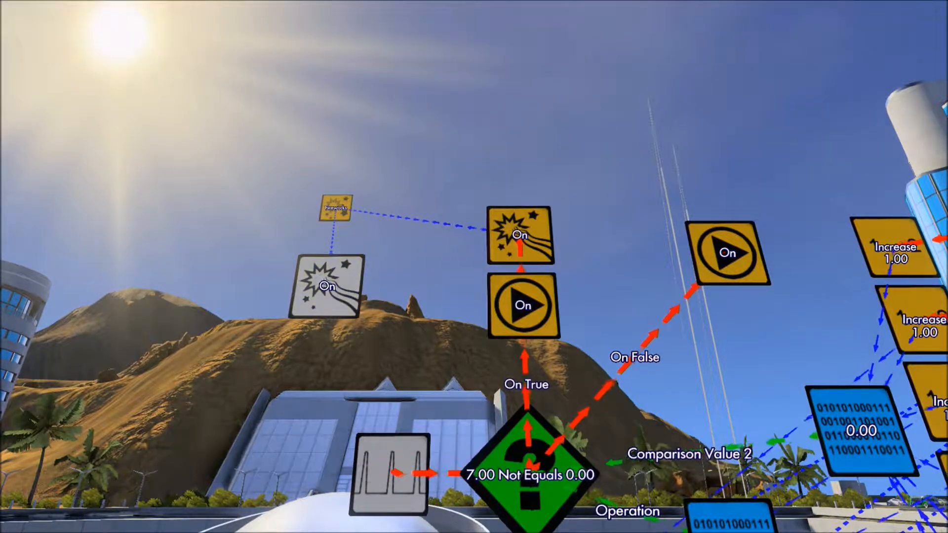
key(Down)
key(Left)
key(Escape)
- Place an Impulse delay filter between the Off and On Effect events
key(y)
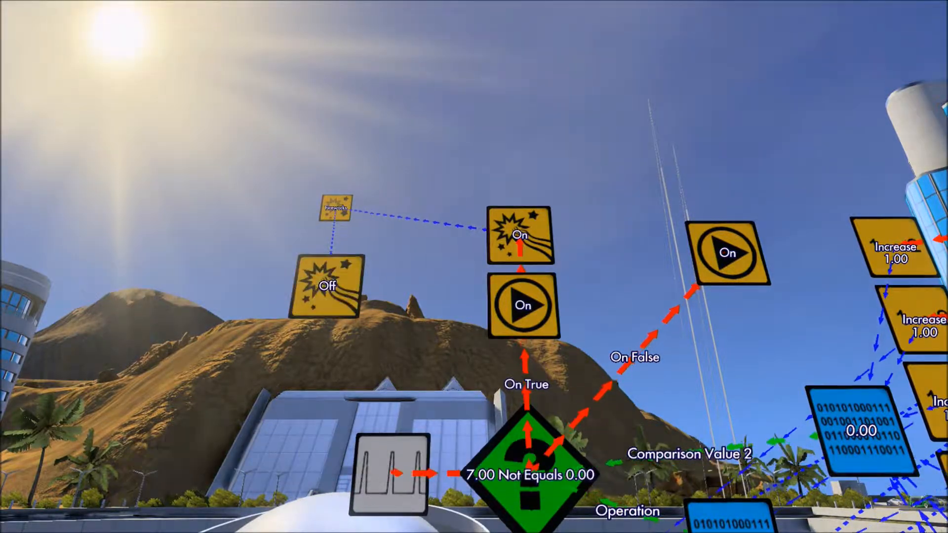
key(Left)
key(Page_Up)
key(Right)
key(Right)
key(Down)
key(Up)
key(Up)
key(Return)
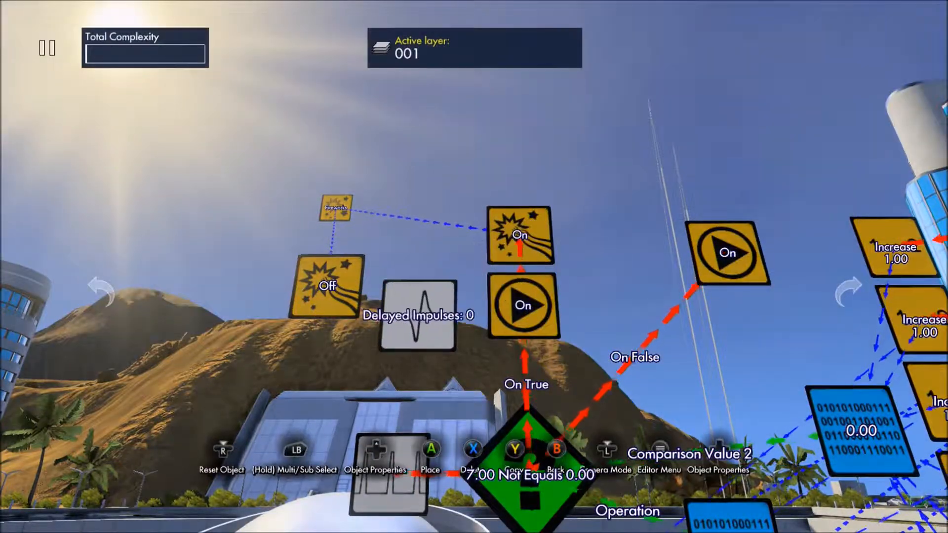
key(Return)
key(Up)
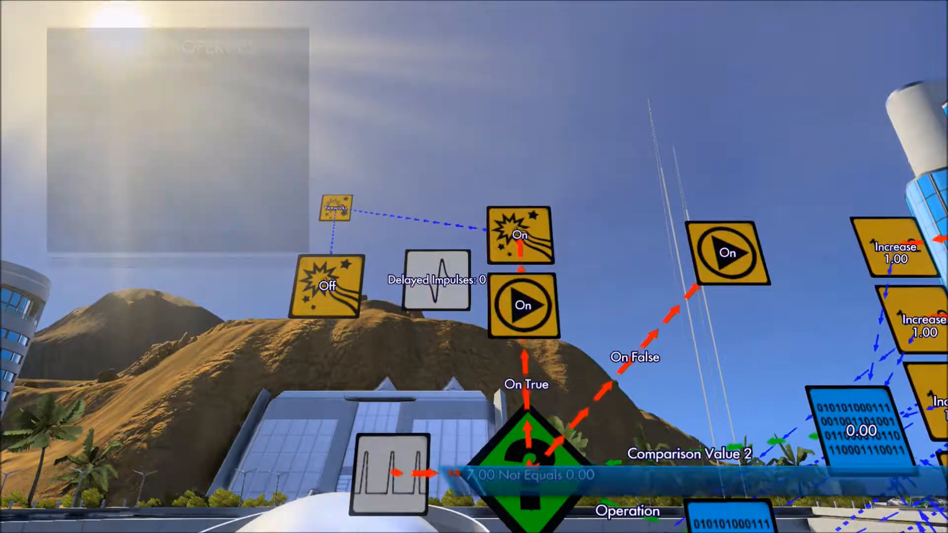
- Raise the delay filter's Delay Ticks to about 117 and set the Off Effect event as its target
key(Down)
key(Right)
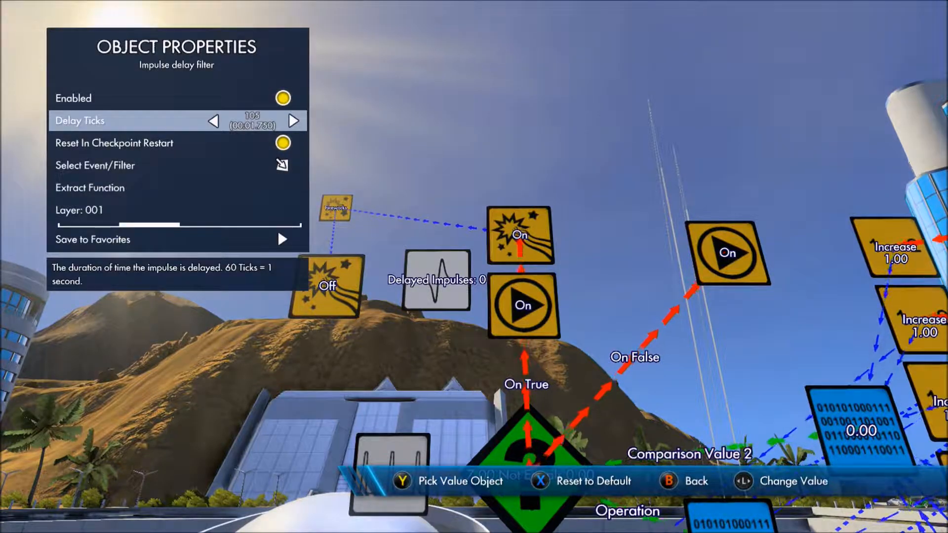
key(Right)
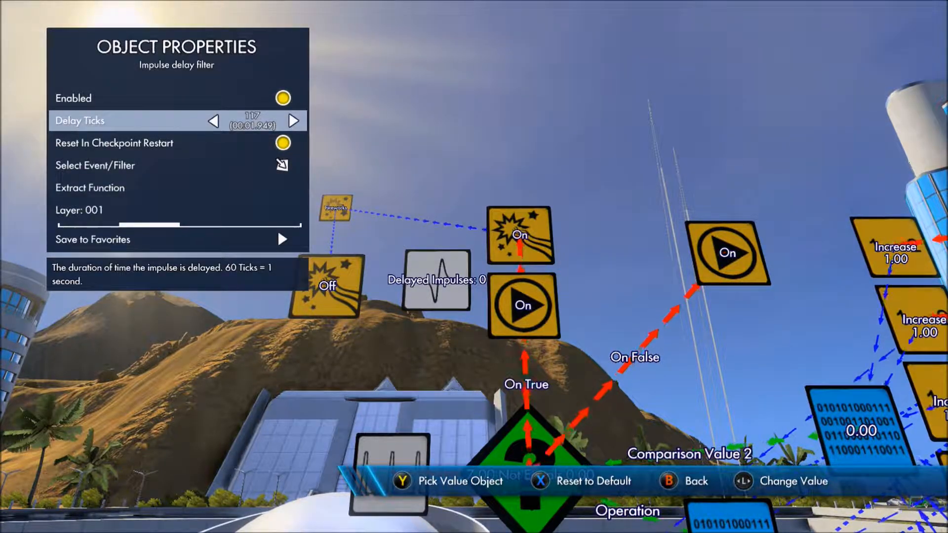
key(Down)
key(Escape)
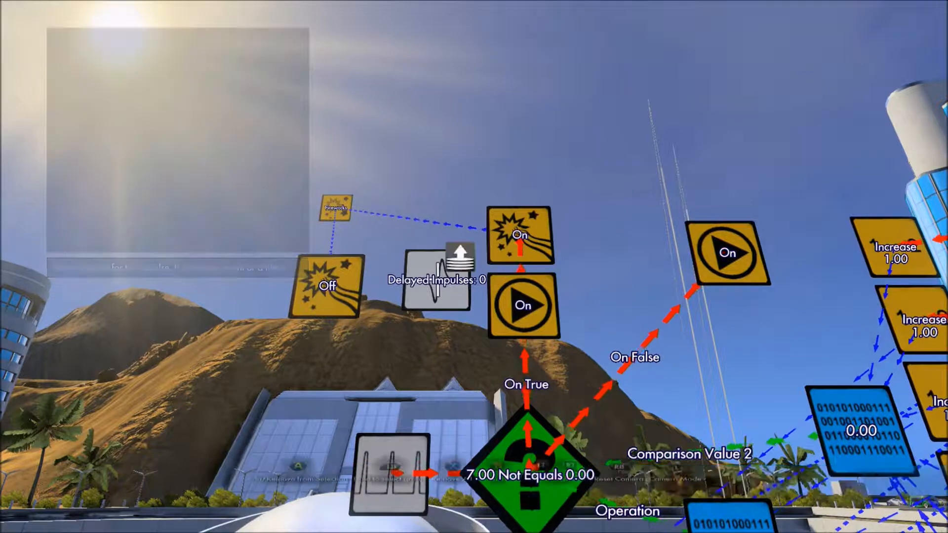
click(337, 279)
key(Escape)
key(Escape)
- Set the Impulse delay filter as the event/filter target of the On Effect event
click(520, 235)
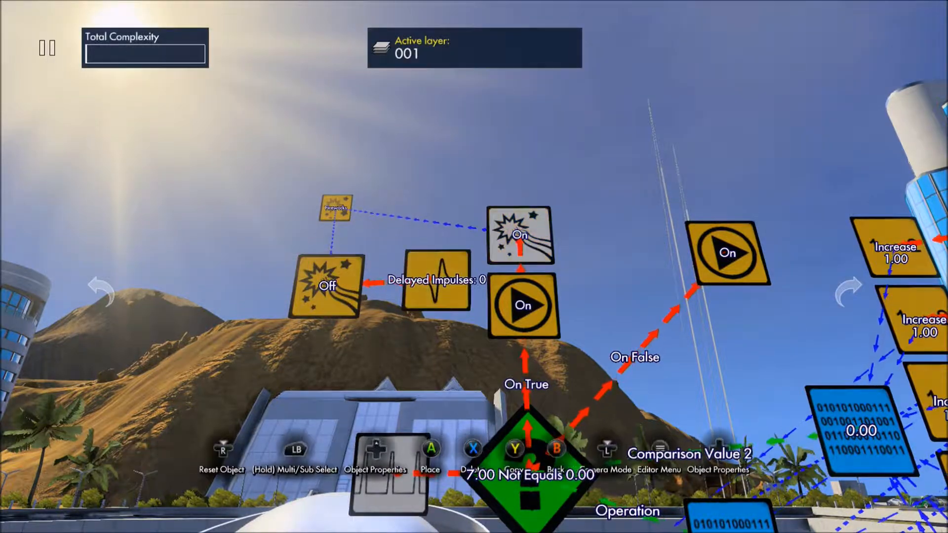
key(Down)
key(Down)
key(Down)
key(Return)
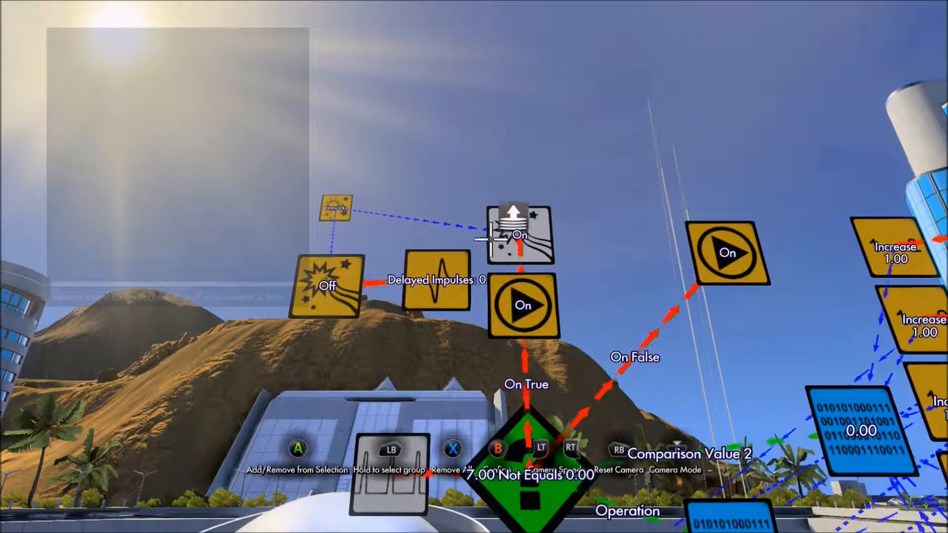
key(Escape)
- Add a State event of type Off and place it below and beside the Off Effect event
key(space)
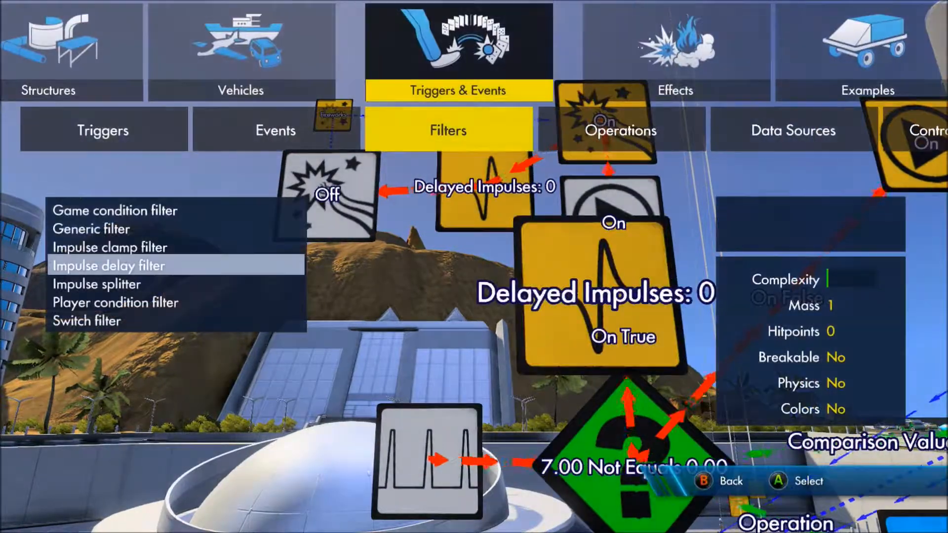
key(Left)
key(Down)
key(Down)
key(Down)
key(Down)
key(Down)
key(Down)
key(Down)
key(Down)
key(Down)
key(Down)
key(Down)
key(Down)
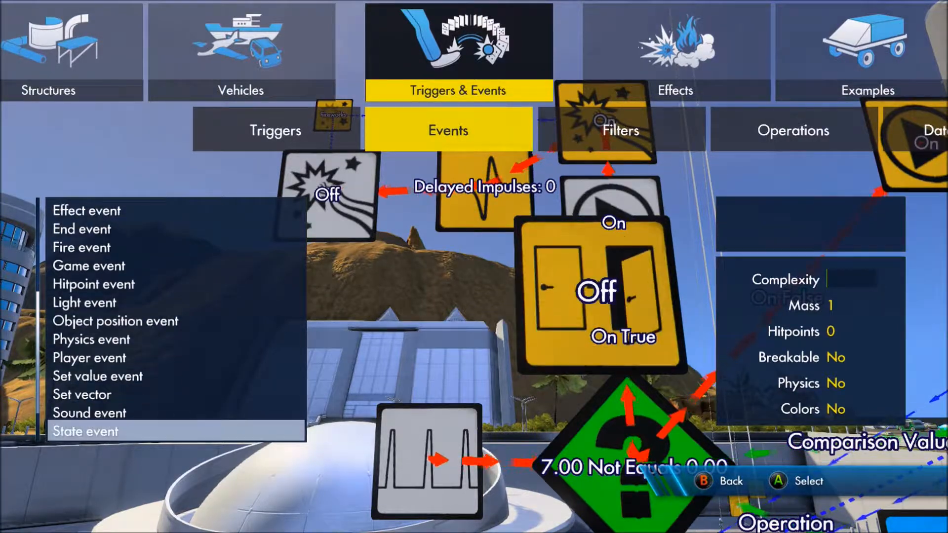
key(Return)
key(Down)
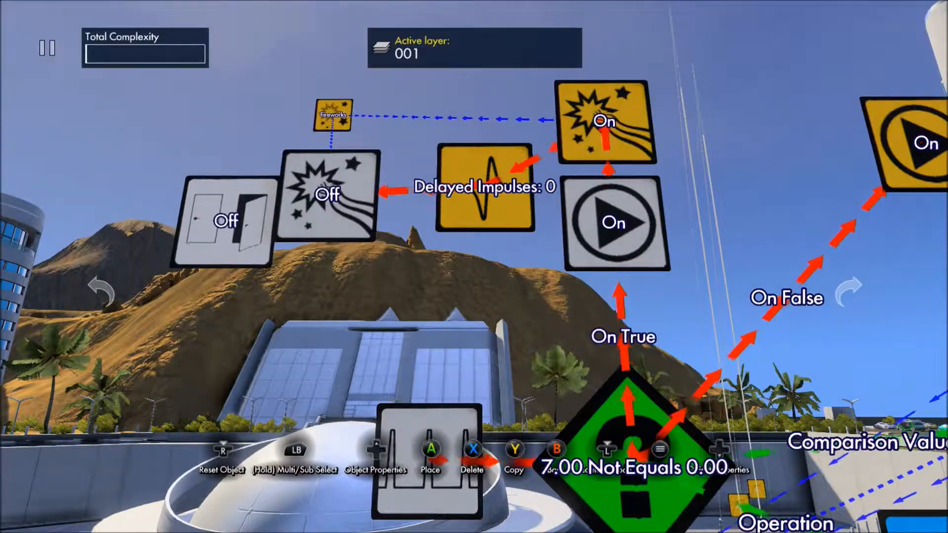
key(Down)
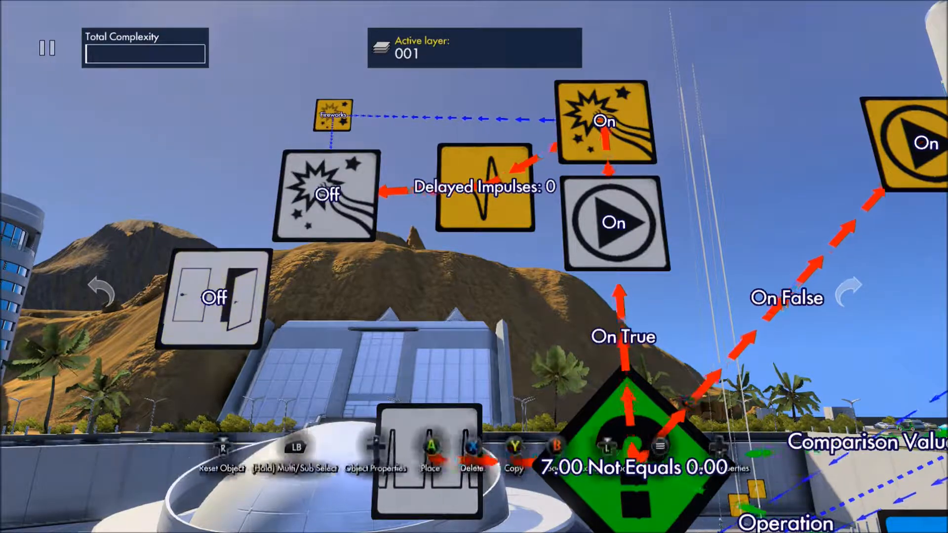
- Set the Impulse delay filter as the object that the Off State event switches
key(Up)
key(Down)
key(Down)
key(Down)
key(Down)
key(Up)
key(Return)
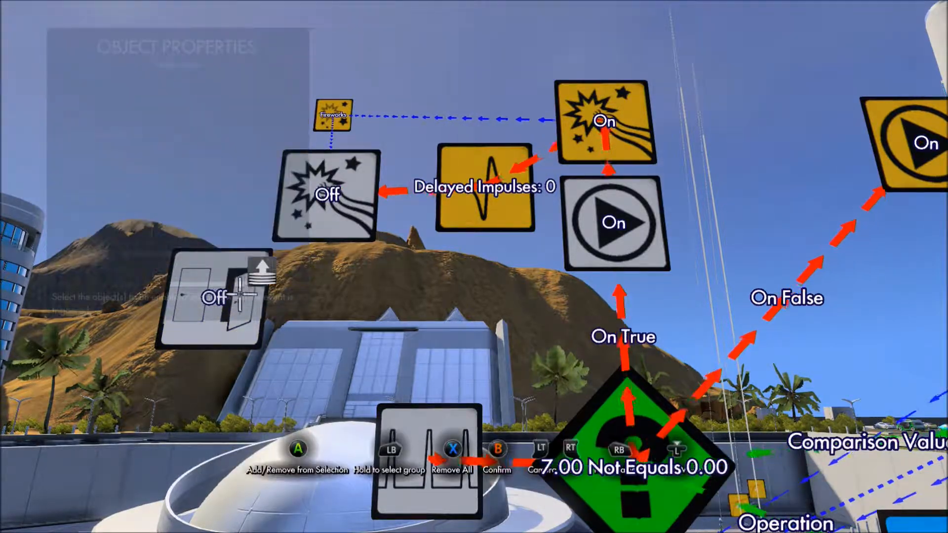
click(511, 170)
key(Return)
key(Escape)
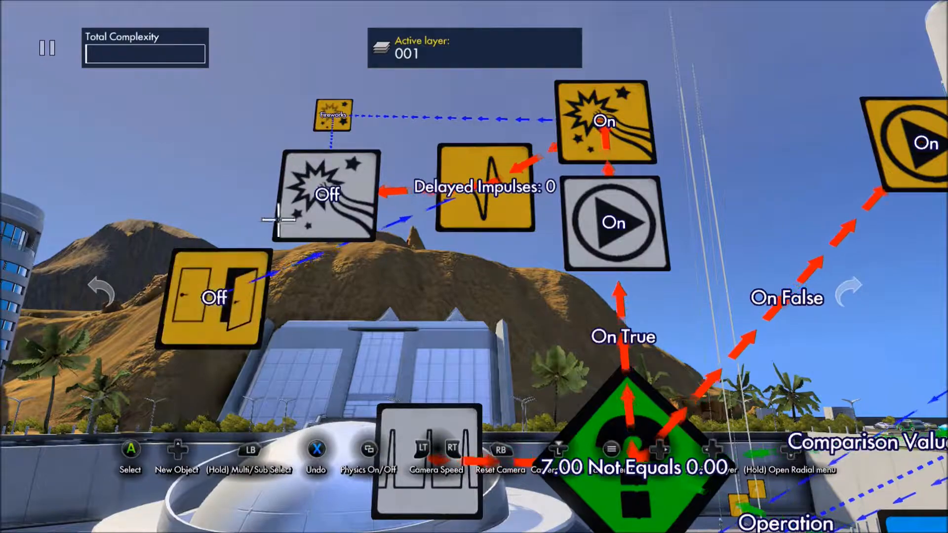
- Set the Off State event as the event/filter target of the Off Effect event
key(Return)
key(Up)
key(Up)
key(Up)
key(Up)
key(Return)
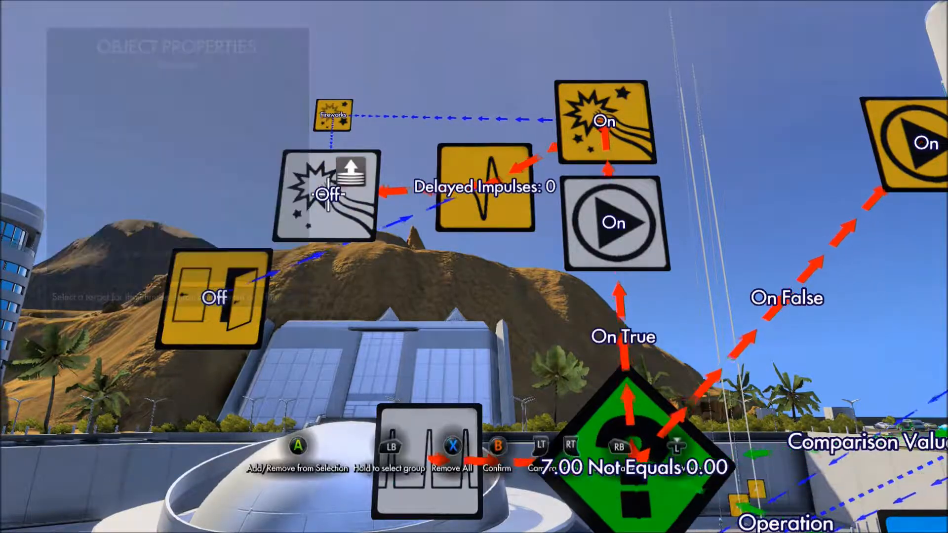
click(242, 297)
key(Return)
key(Escape)
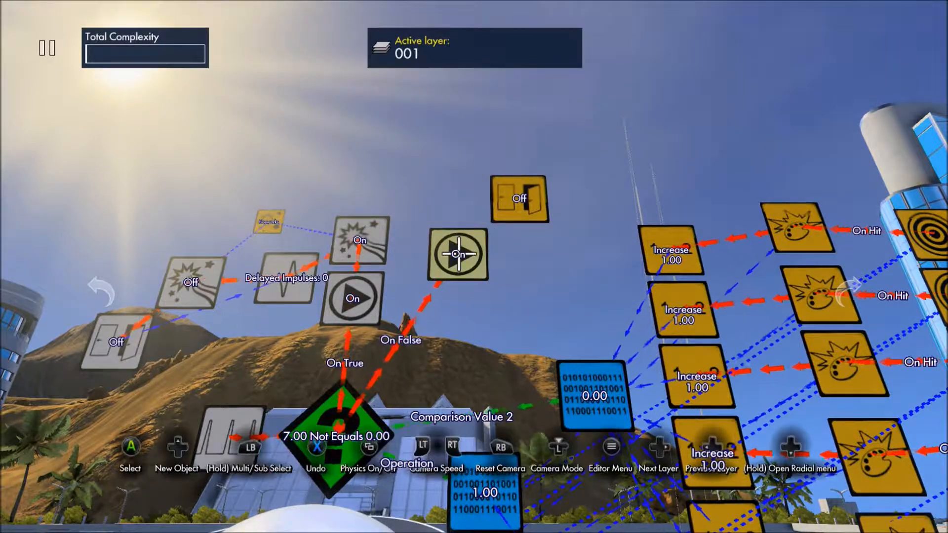
key(Down)
key(Down)
key(Down)
key(Down)
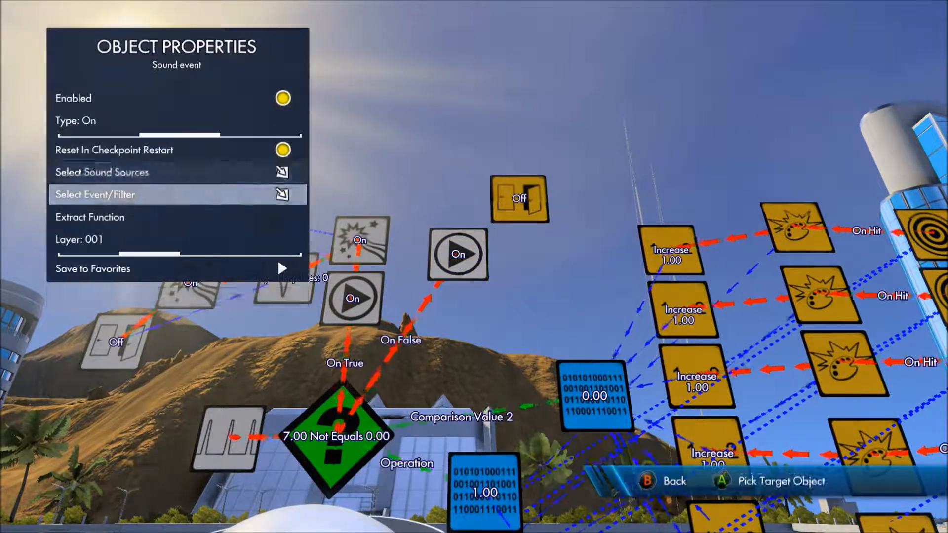
key(Return)
click(458, 254)
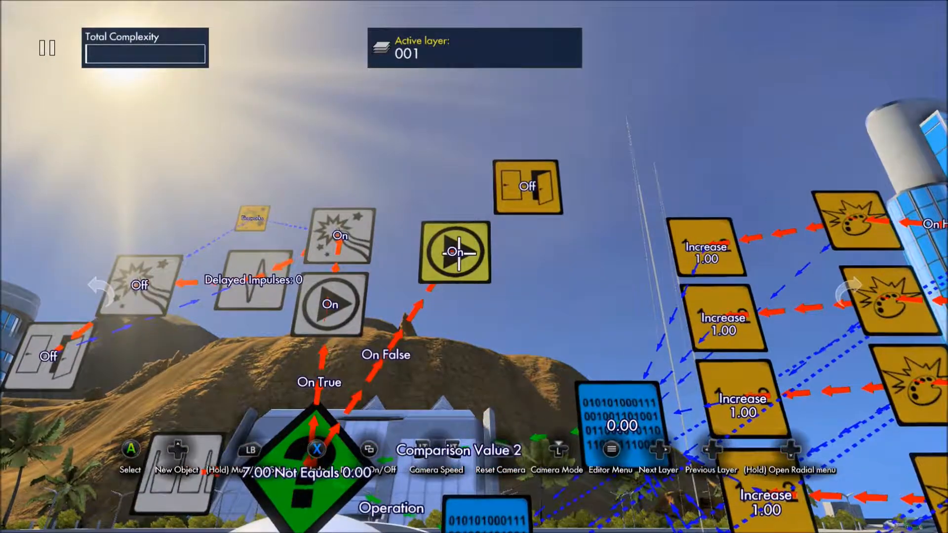
- Add an Impulse splitter and place it beside the On False sound event, below the Off State event
key(Return)
key(Right)
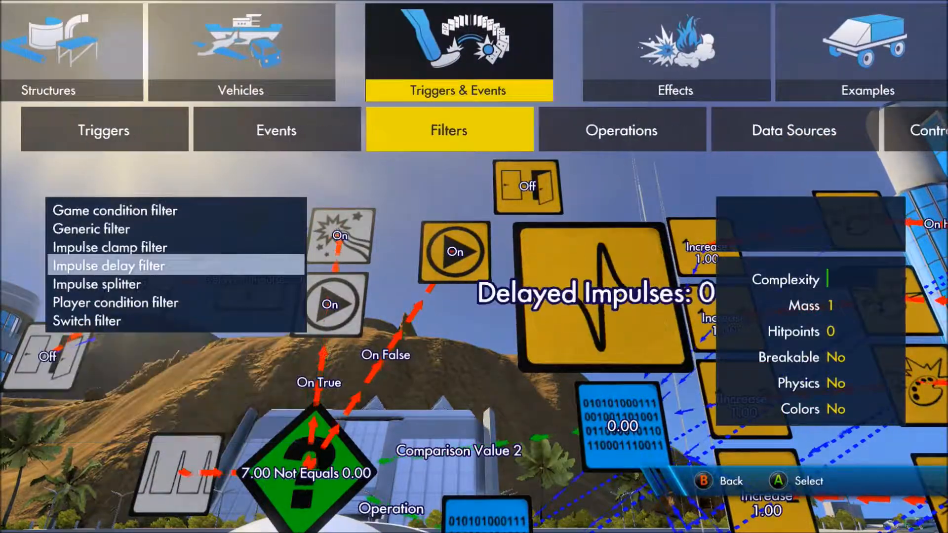
key(Up)
key(Down)
key(Down)
key(Return)
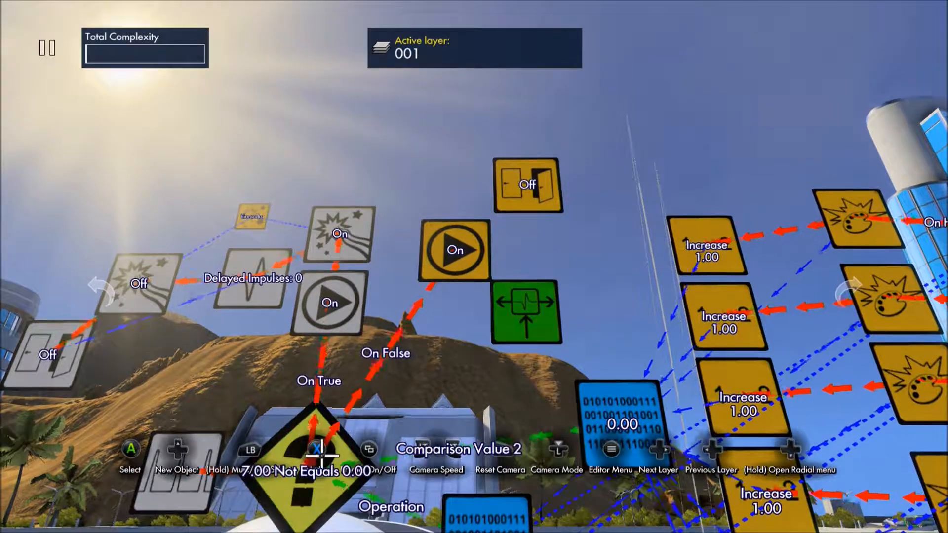
- Set the Impulse splitter as the false event of the 7.00 Not Equals 0.00 generic filter, replacing the sound event
click(307, 473)
key(Down)
key(Down)
key(Down)
key(Down)
key(Down)
key(Return)
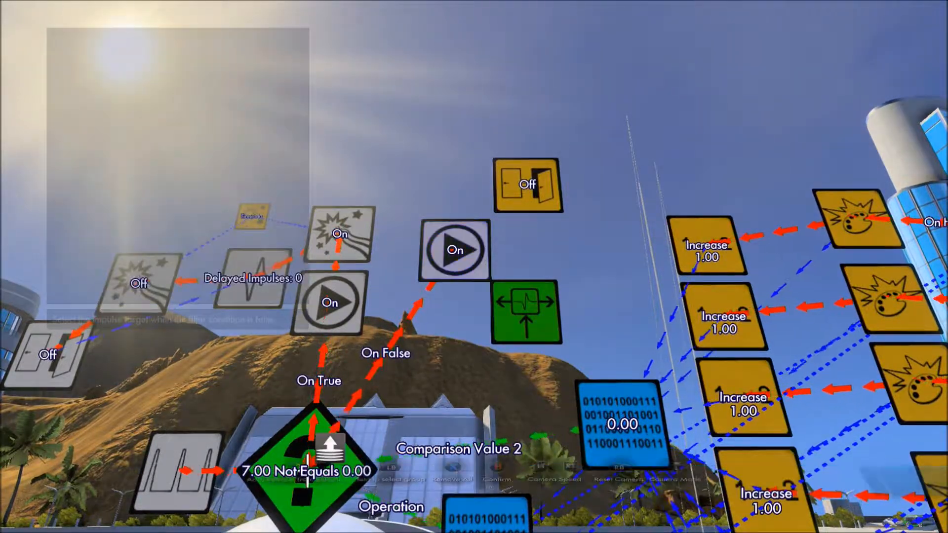
click(542, 310)
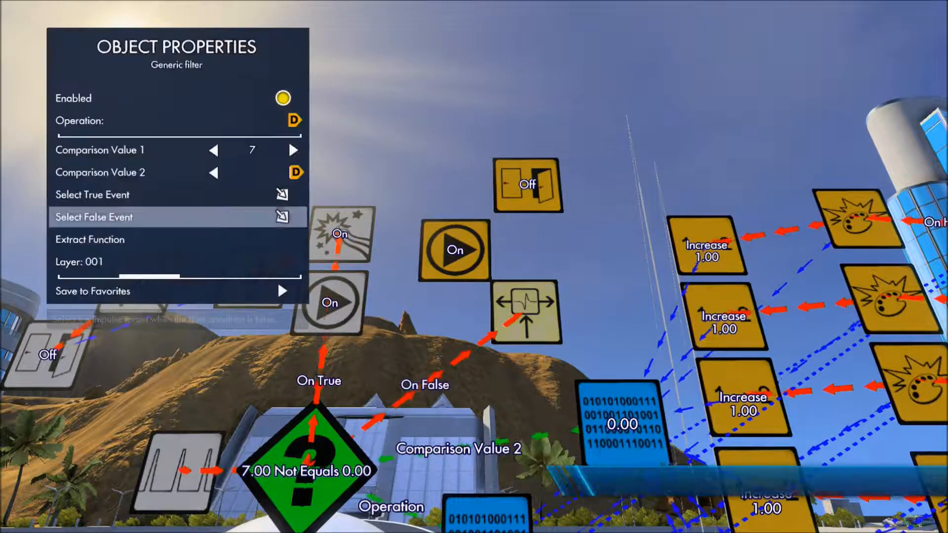
key(Escape)
- Set the On False sound event and the Off State event as target events of the Impulse splitter
click(503, 332)
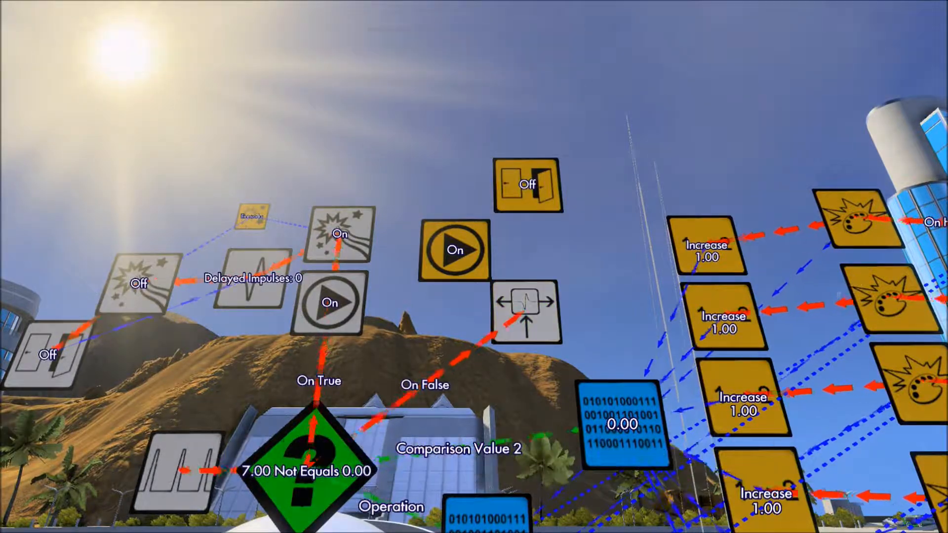
key(Return)
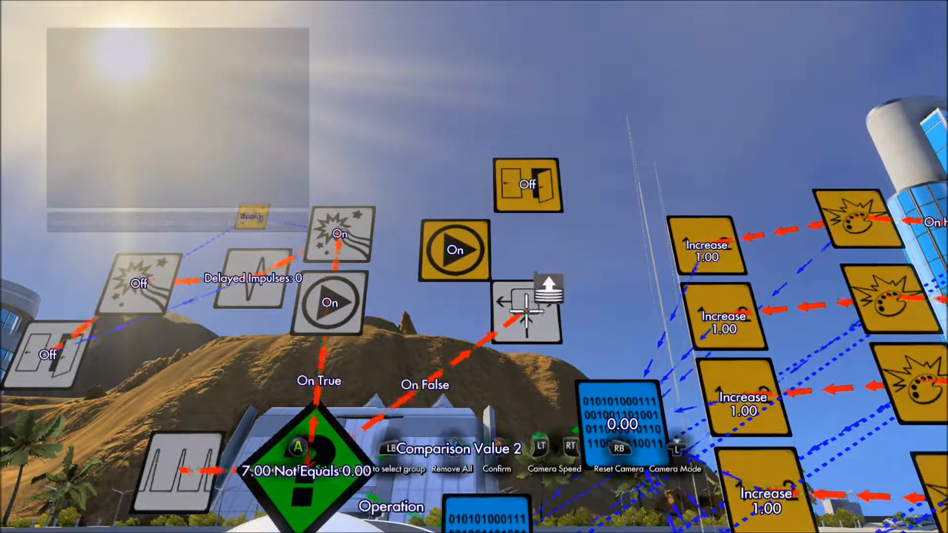
click(527, 184)
key(Escape)
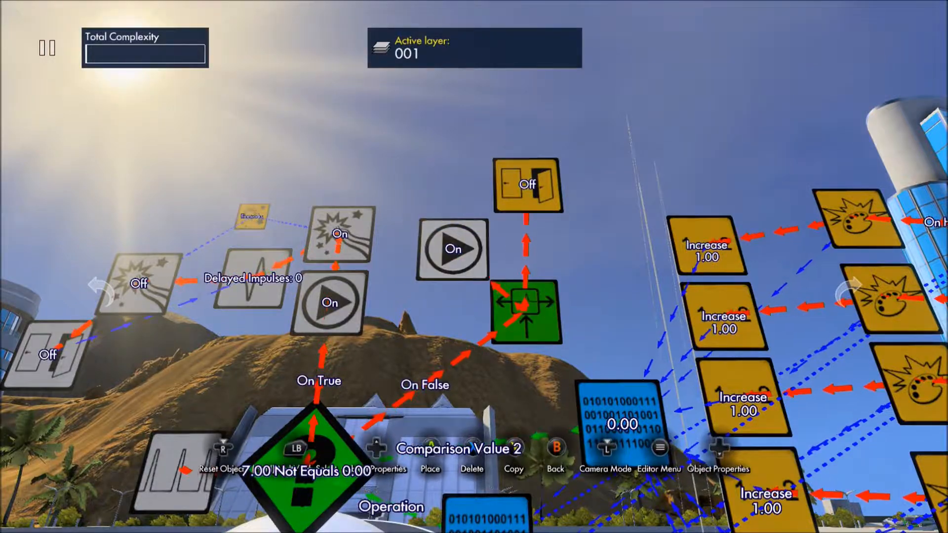
- Nudge the sound and State events into position around the Impulse splitter and change the State event's type to On
click(522, 184)
key(Escape)
key(Return)
key(Escape)
key(Escape)
- Add the example group of pulse emitter, Object position event and curve data source, and place it above the On State event
key(Right)
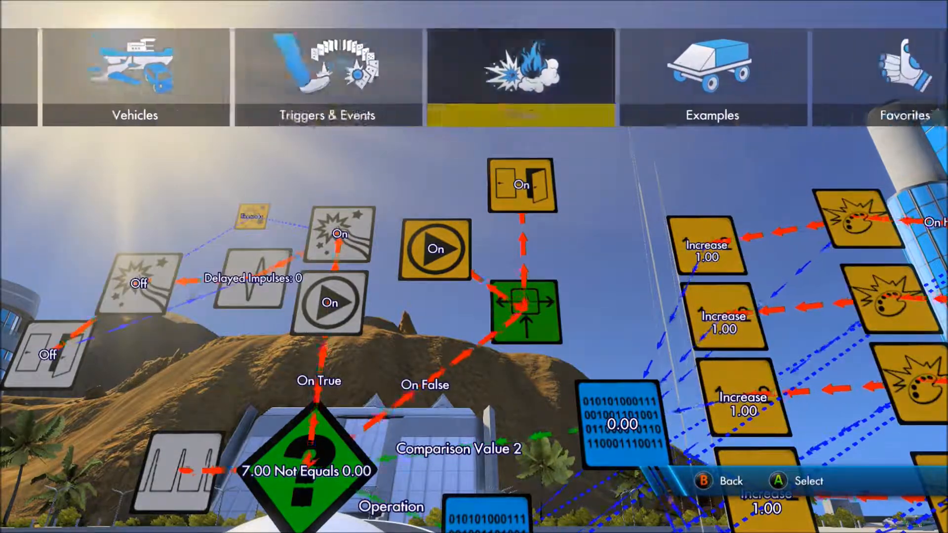
key(Right)
key(Return)
key(Return)
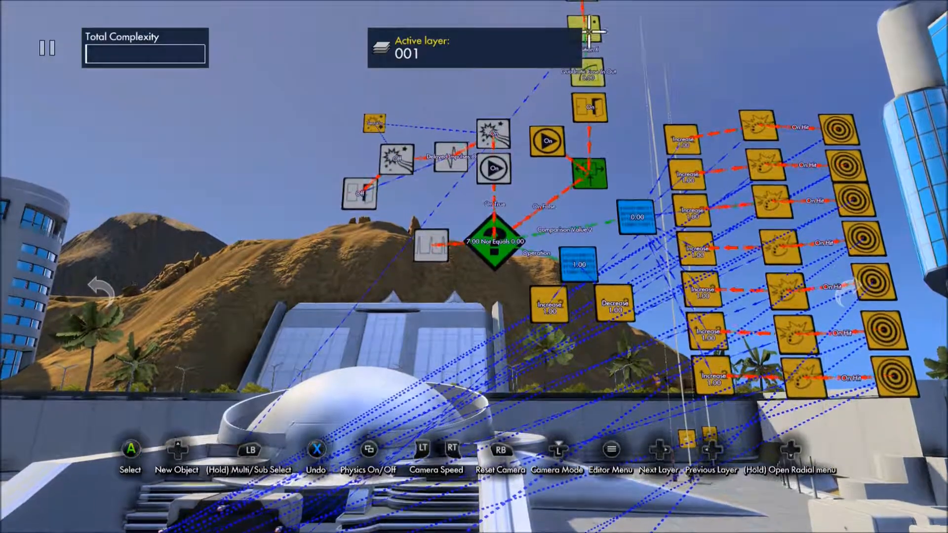
click(589, 34)
key(Return)
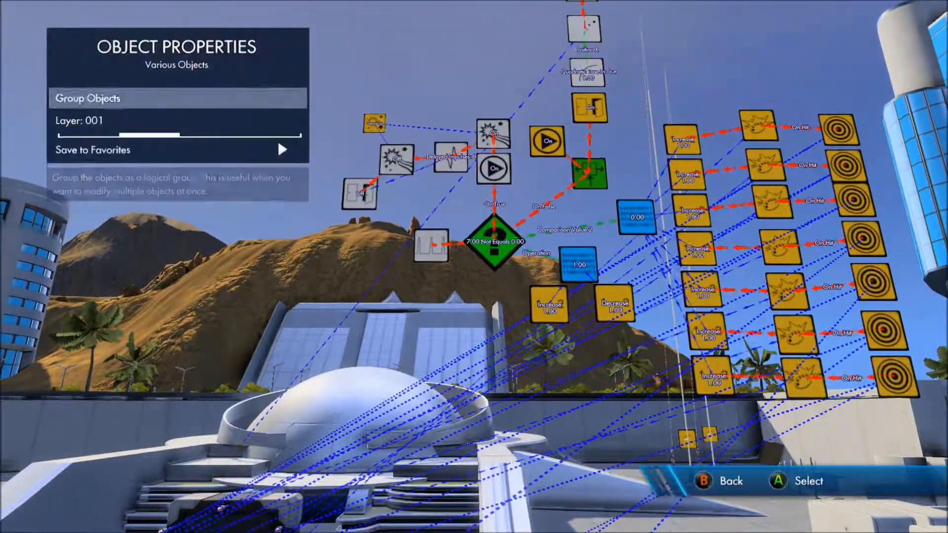
key(Escape)
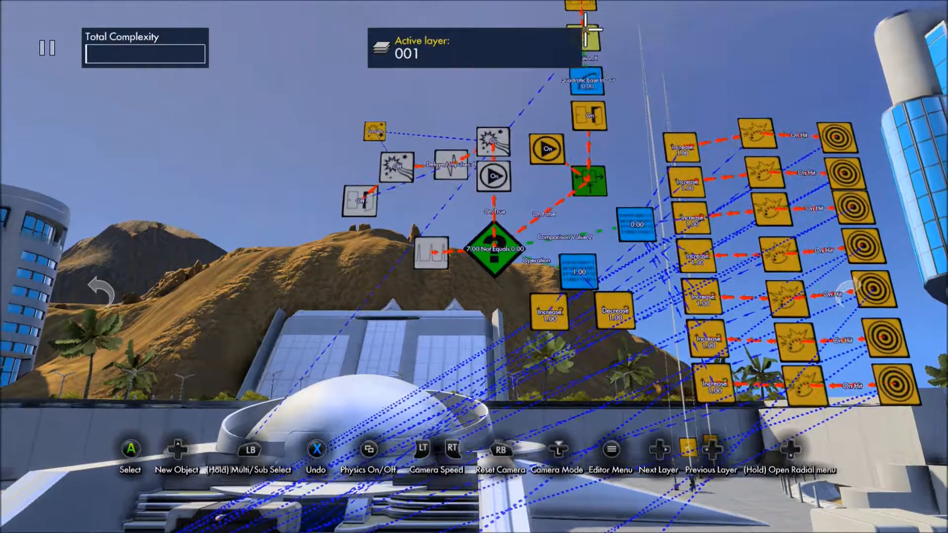
- Set the curve data source's End value to -14 and test the movement with physics running
key(Return)
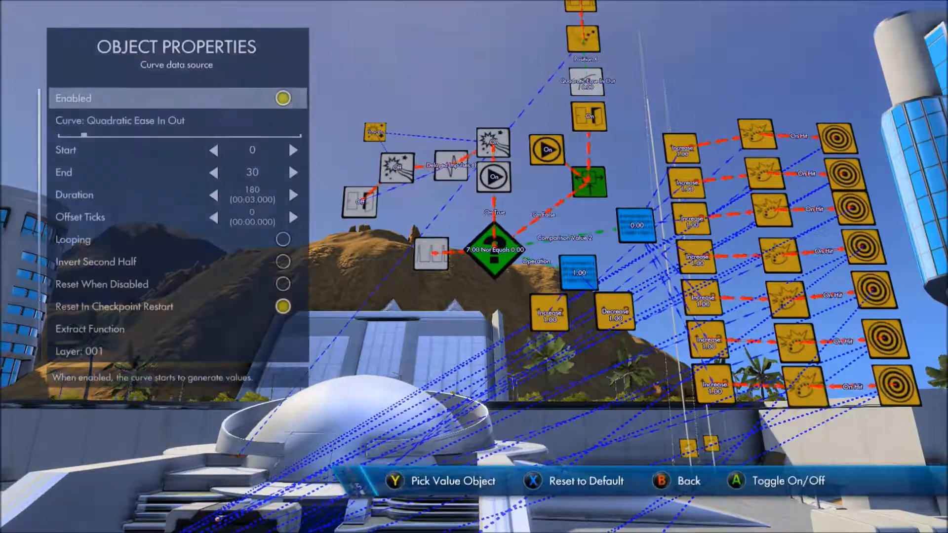
key(Down)
key(Down)
key(Down)
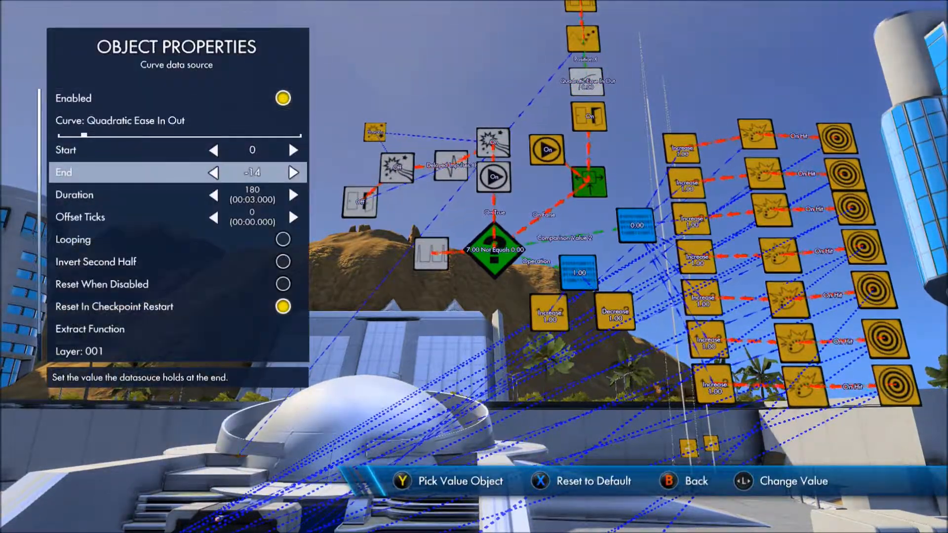
key(Escape)
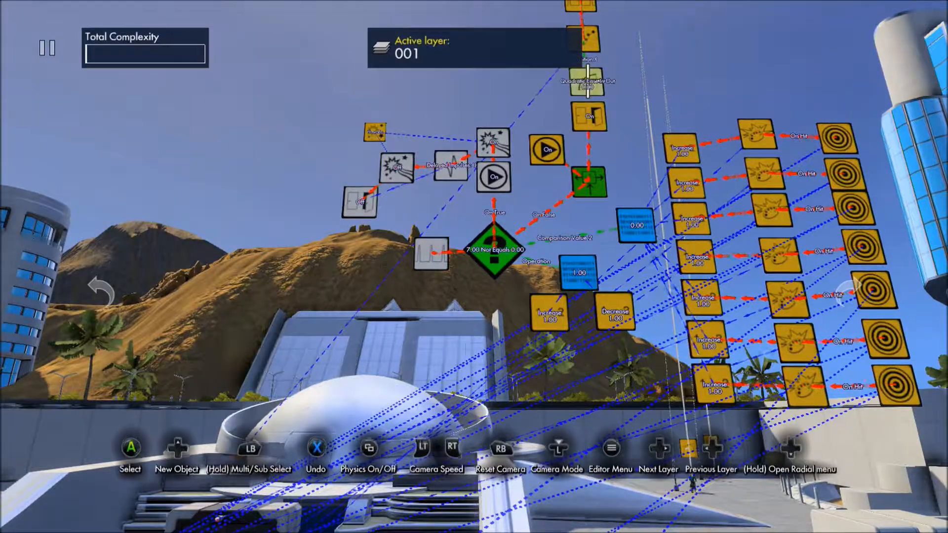
key(space)
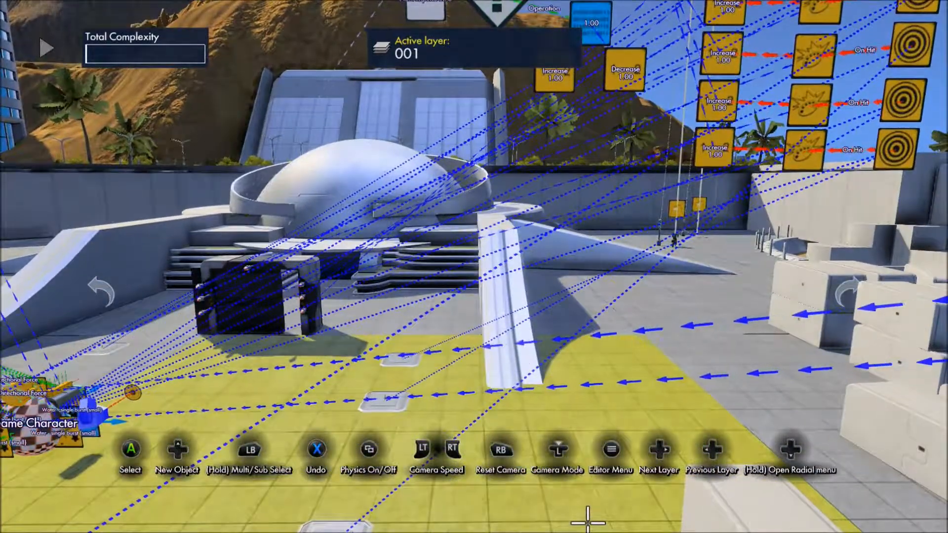
key(space)
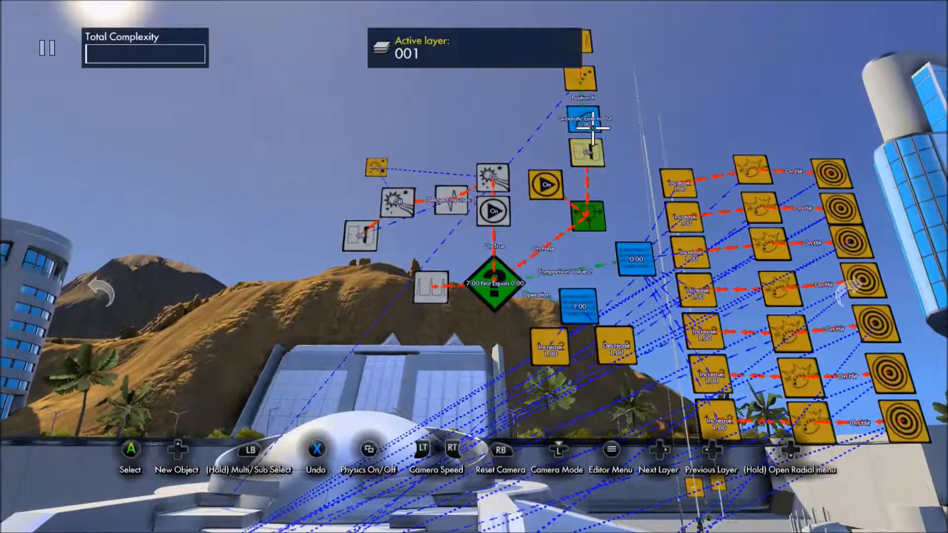
- Drive Position Y of the Object position event from the curve data source instead of Position X, and test it with physics running
click(580, 85)
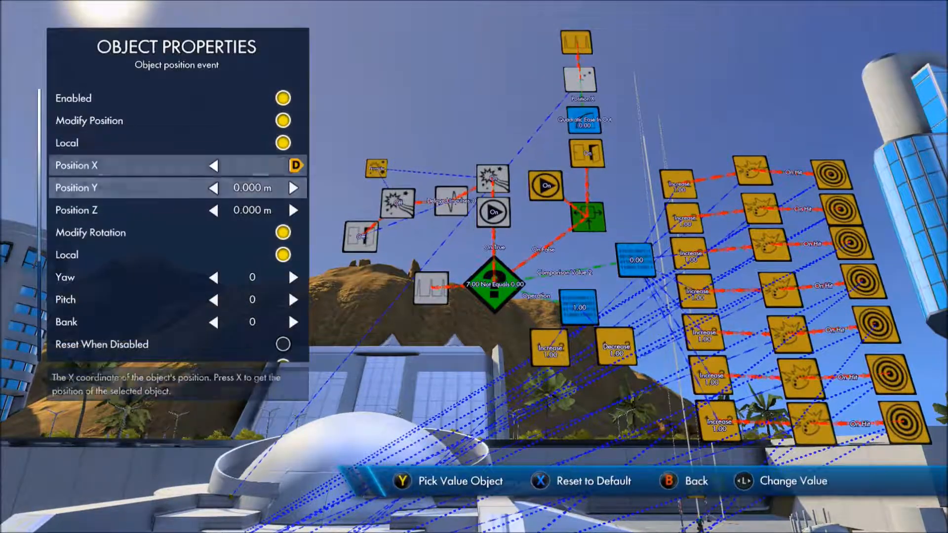
key(y)
key(b)
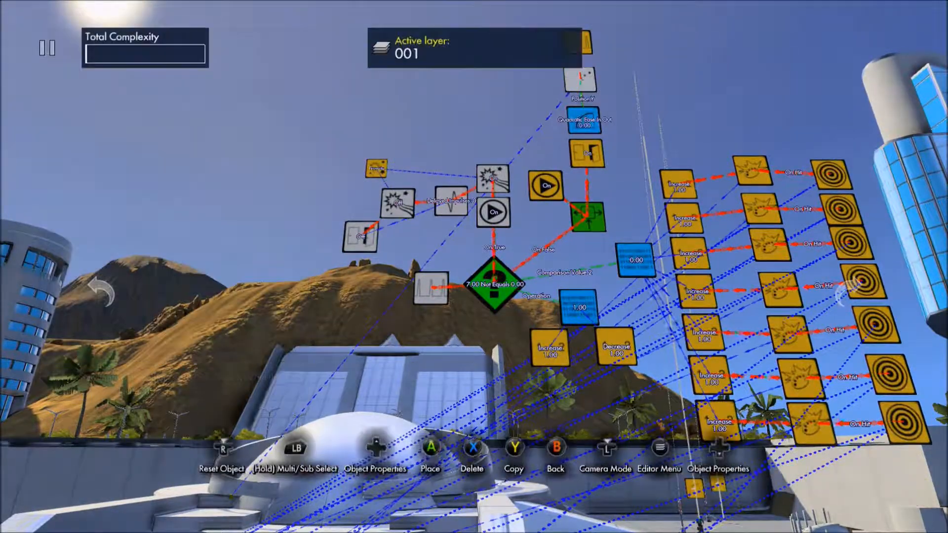
key(space)
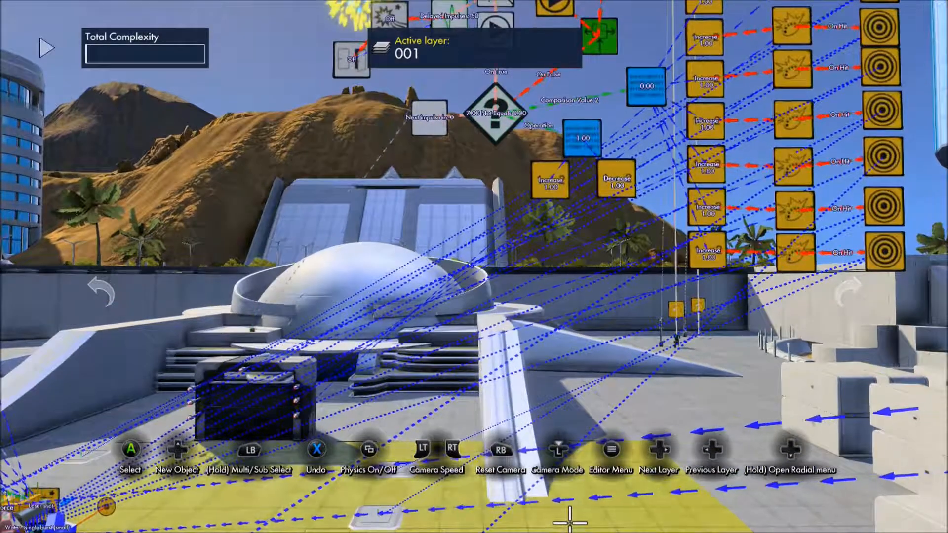
key(space)
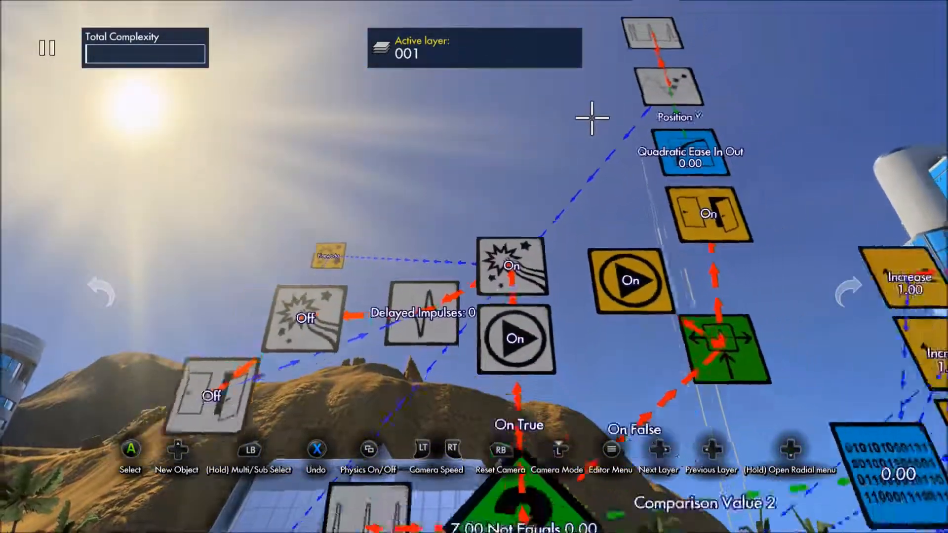
- Change the curve data source to Quadratic Ease In with an End value of -5, and test it with physics running
click(634, 181)
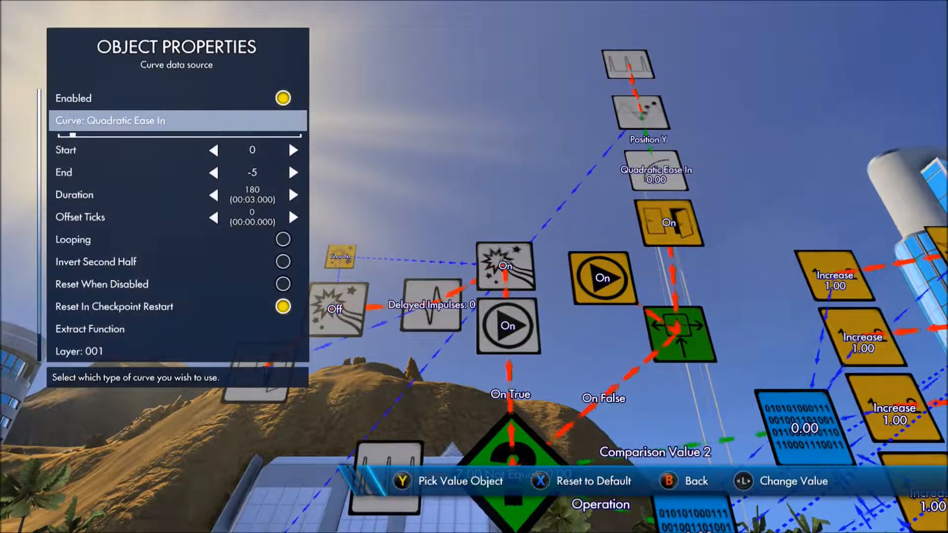
key(Escape)
key(space)
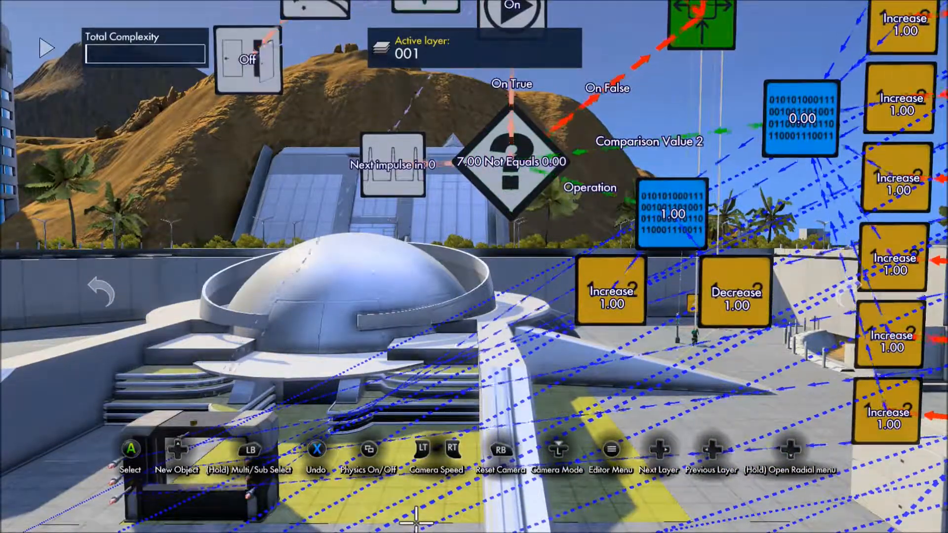
key(space)
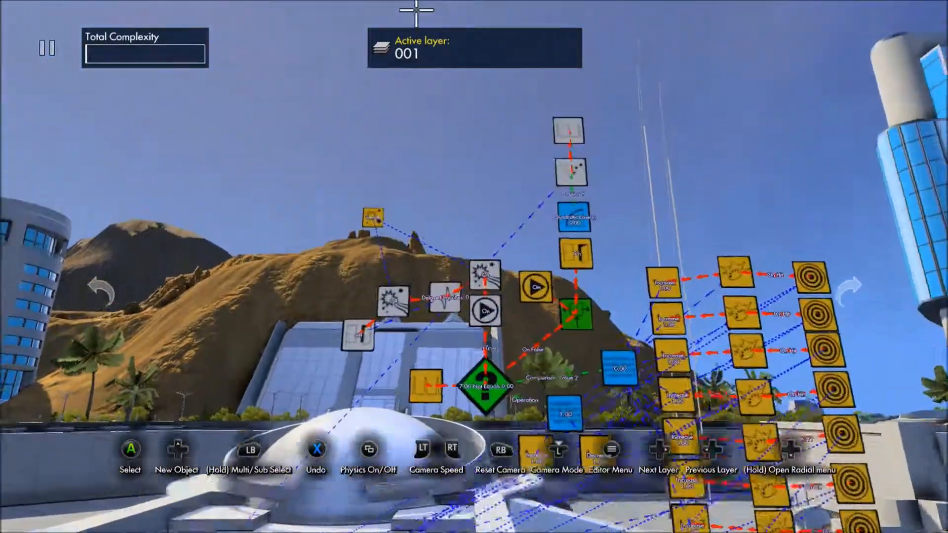
- Set the curve data source's End value to 3 and test the movement with physics running
key(Up)
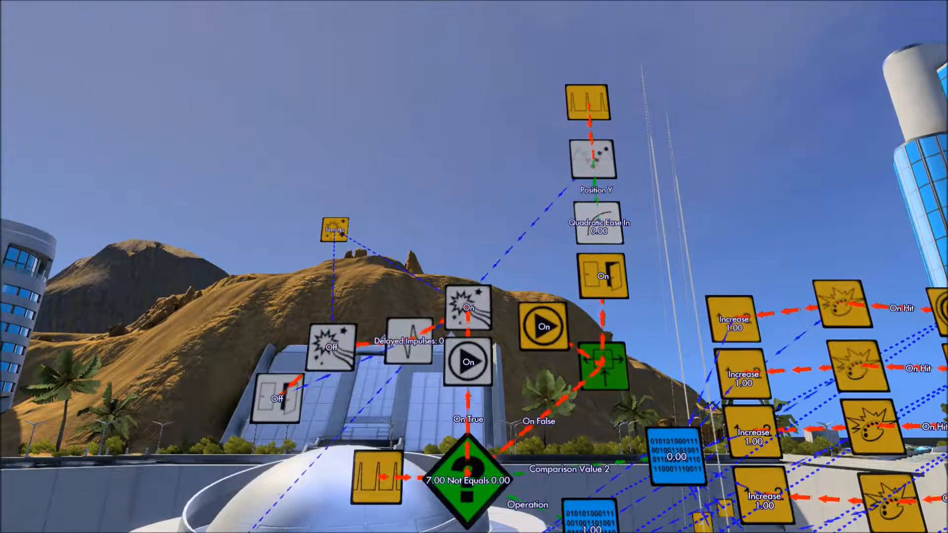
key(Down)
key(Down)
key(Down)
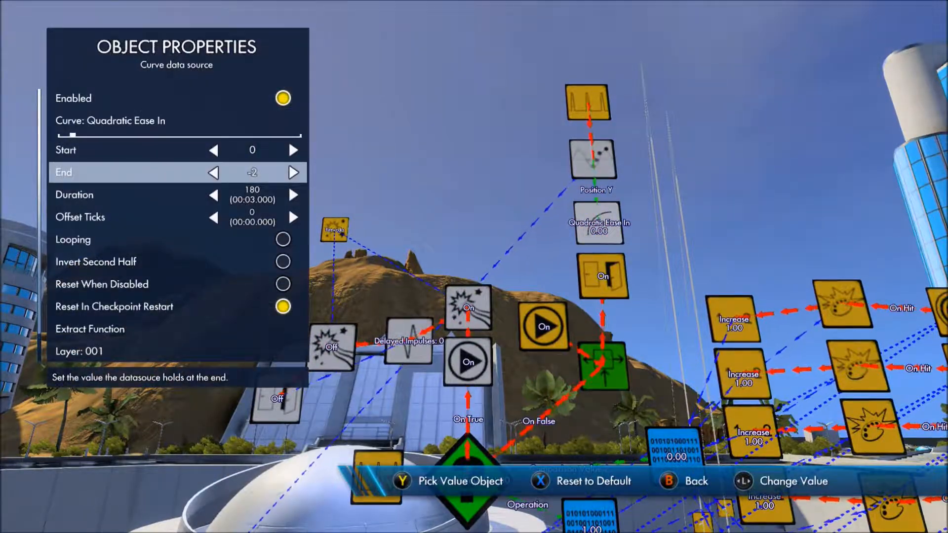
key(Escape)
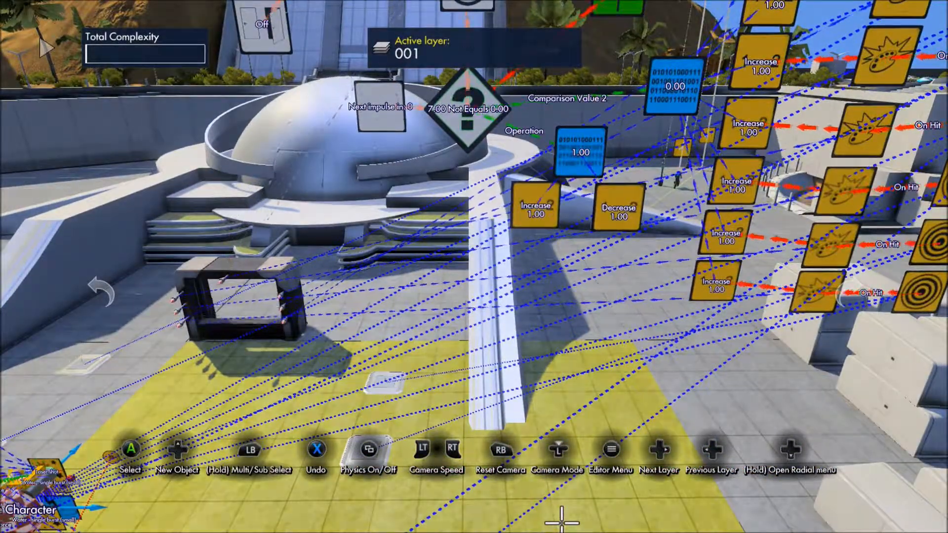
key(space)
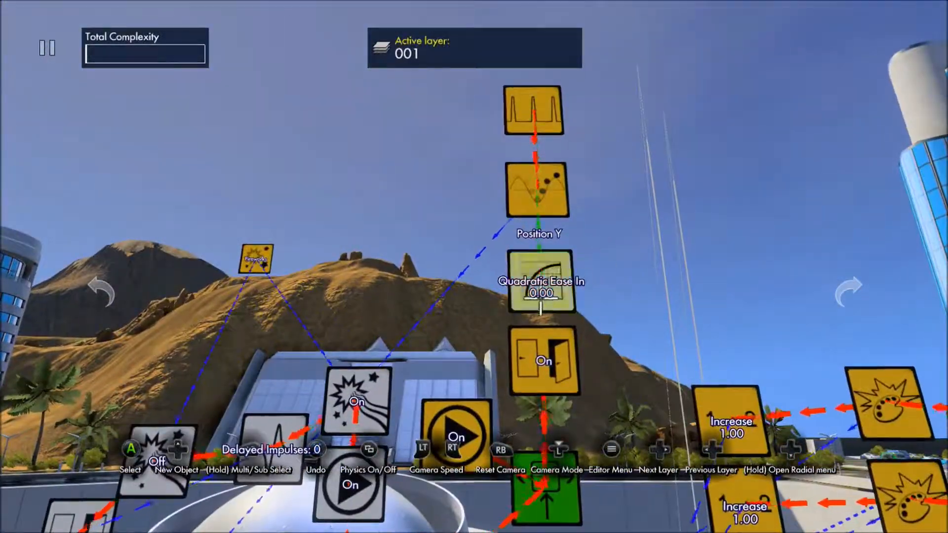
- Set the curve data source's End value to -4 and test the movement with physics running
click(541, 282)
key(Up)
key(Down)
key(Down)
key(Down)
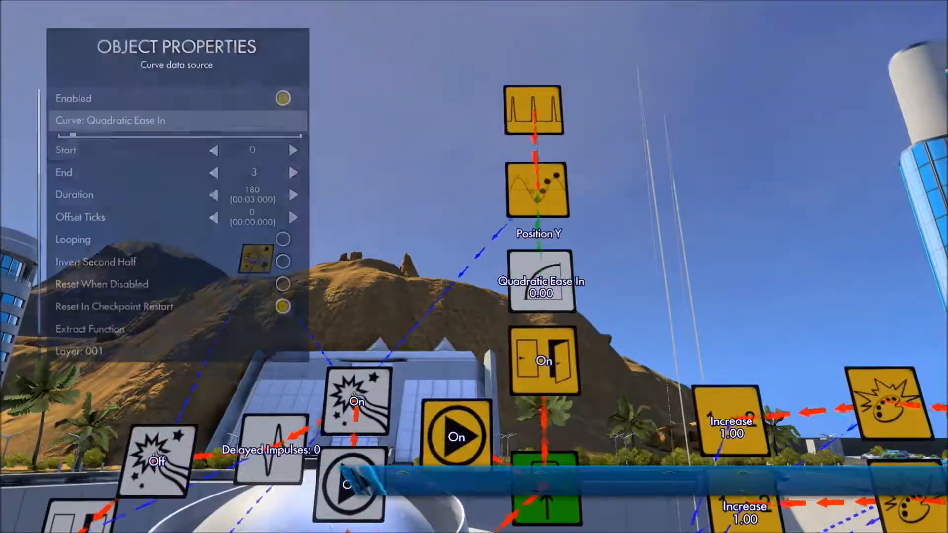
key(Down)
key(Up)
key(Left)
key(Left)
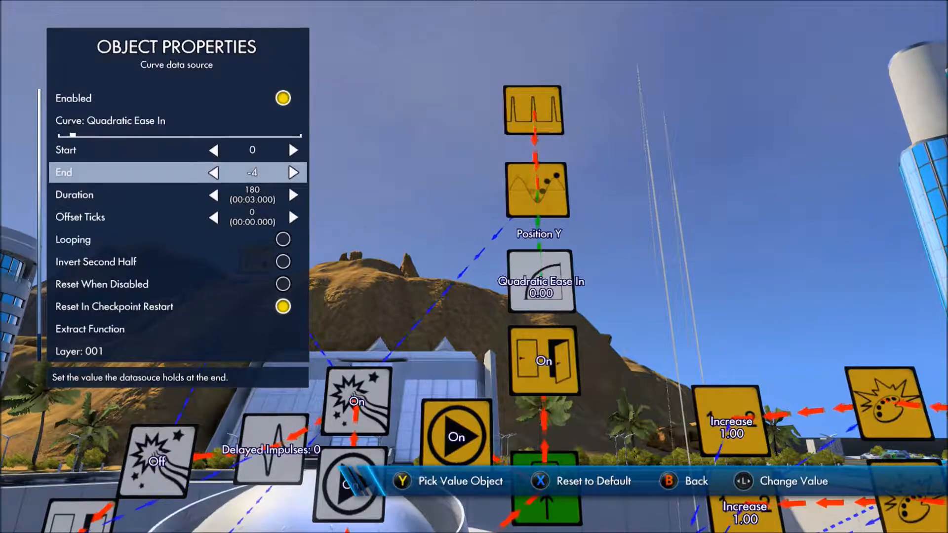
key(Down)
key(Escape)
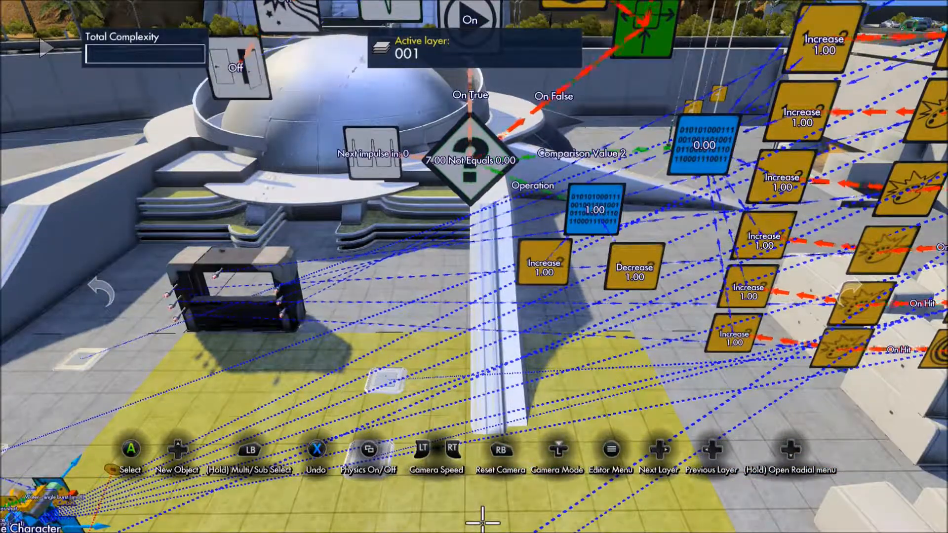
key(Tab)
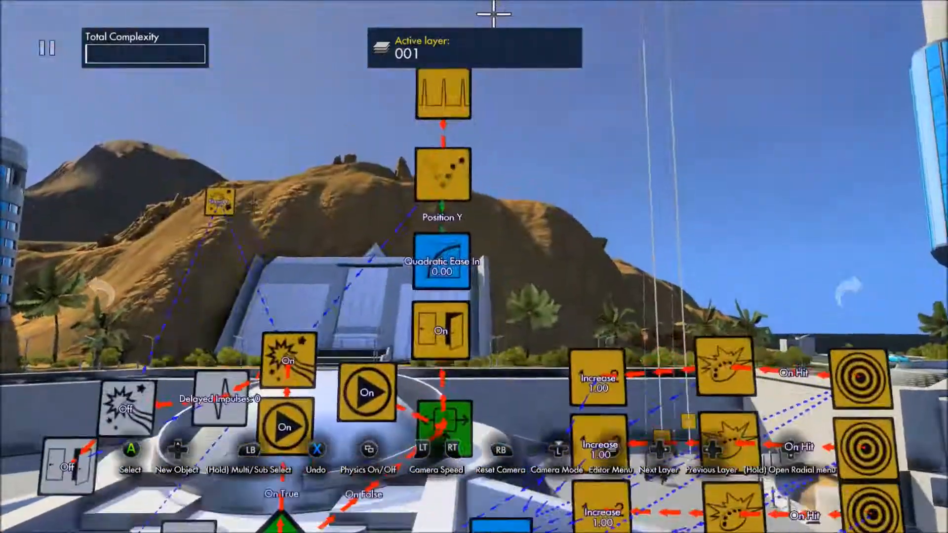
- Add a Variable data source and place it beside the Quadratic Ease In curve data source
key(Up)
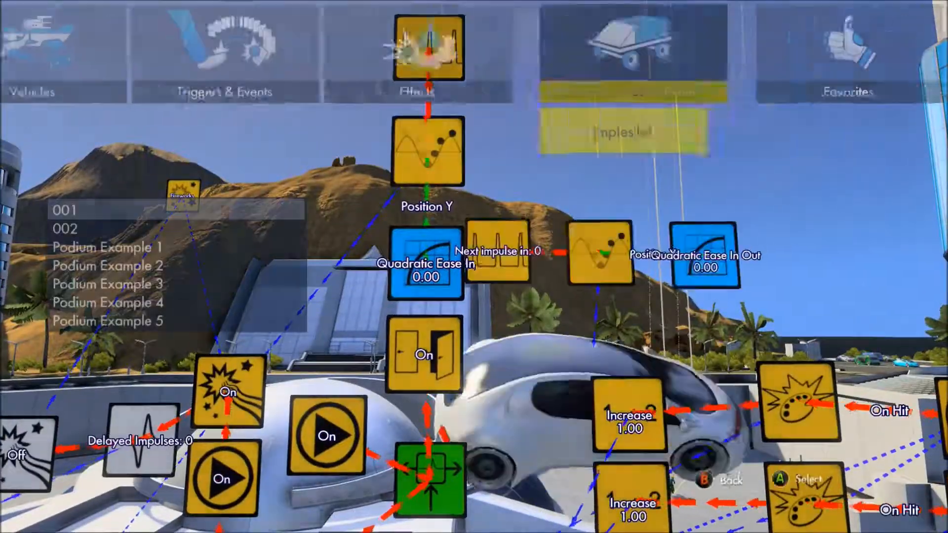
key(Left)
key(Left)
key(Right)
key(Left)
key(Right)
key(Right)
key(Down)
key(Down)
key(Down)
key(Down)
key(Down)
key(Down)
key(Down)
key(Down)
key(Down)
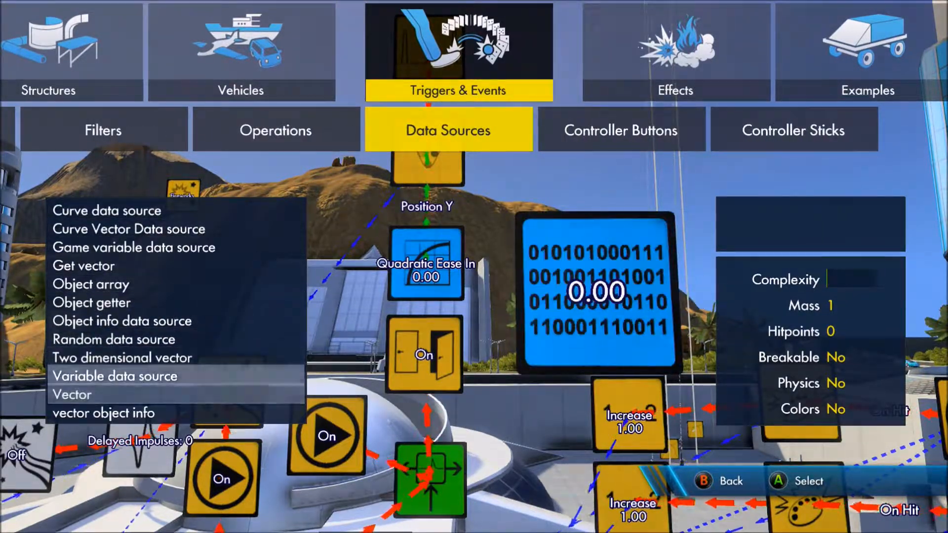
key(Return)
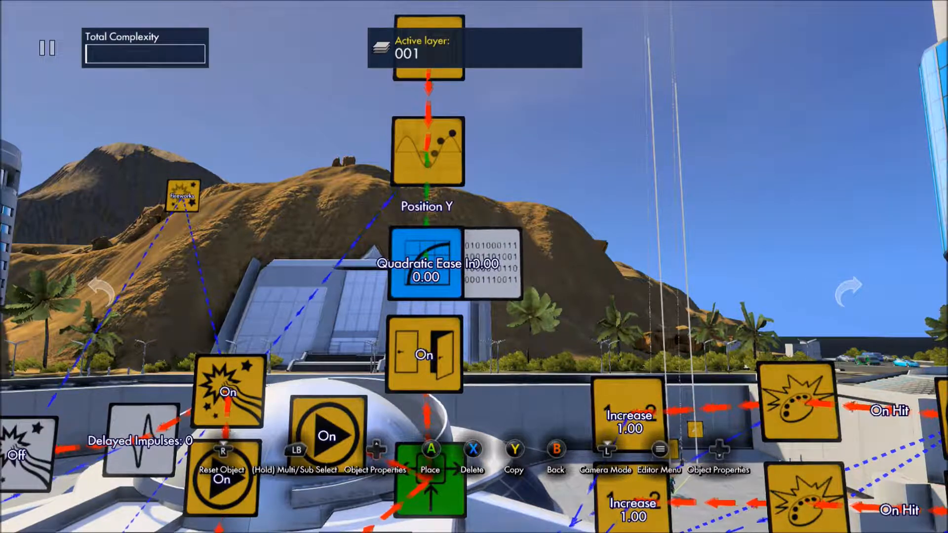
key(Return)
- Link the curve data source's End value to the Variable data source and move that data source farther from the curve
key(Return)
key(Up)
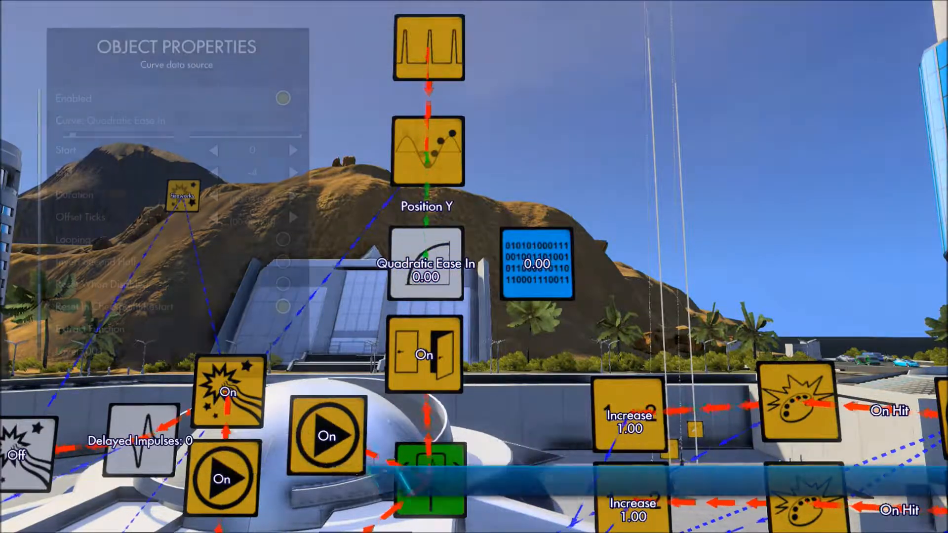
key(Escape)
key(Escape)
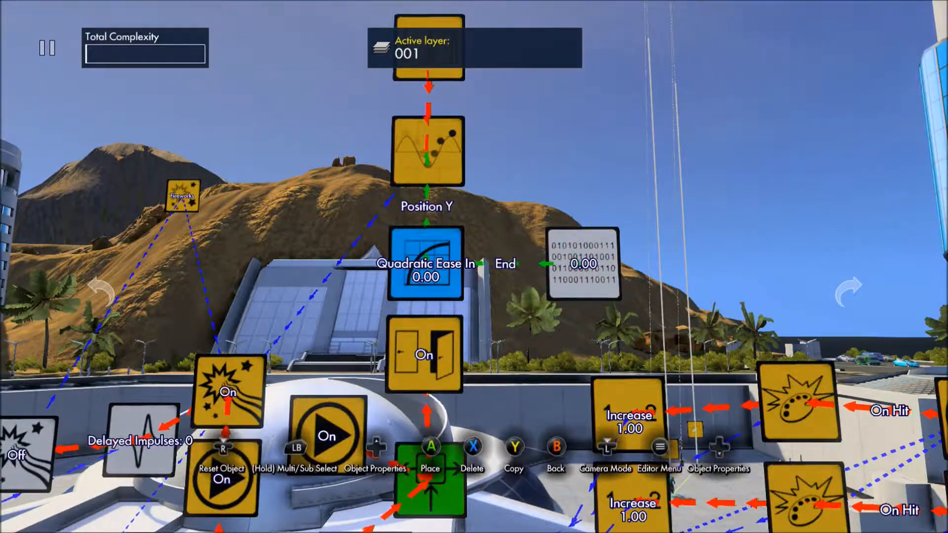
- Set the Value of the Variable data source linked to the curve's End to 3.82
key(Up)
key(Down)
key(Up)
key(Right)
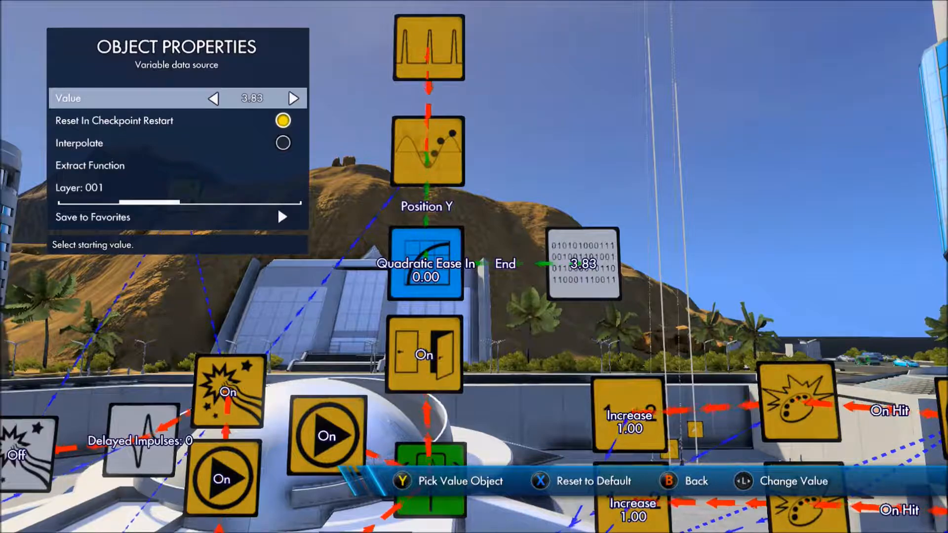
key(Escape)
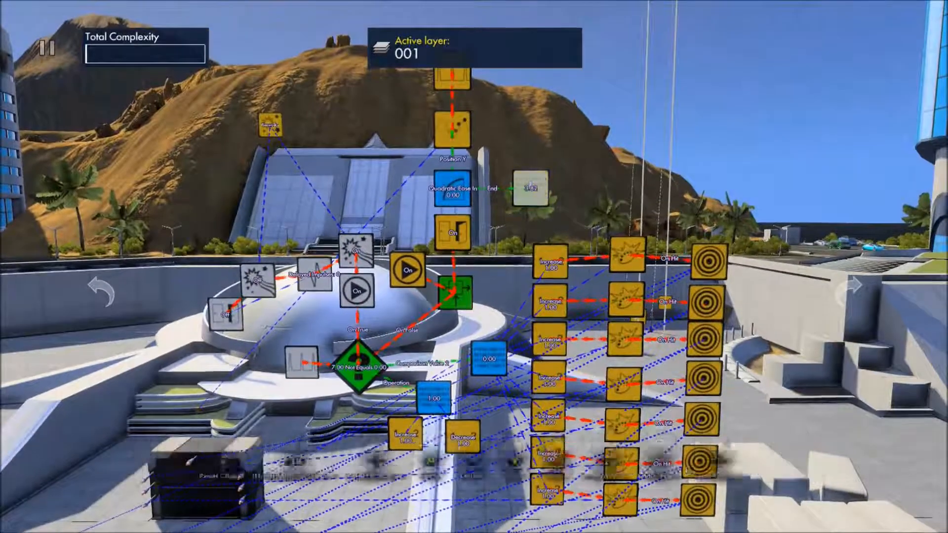
- Set the Variable data source's Value to -3.91 and test the movement with physics running
key(Return)
key(Up)
key(Left)
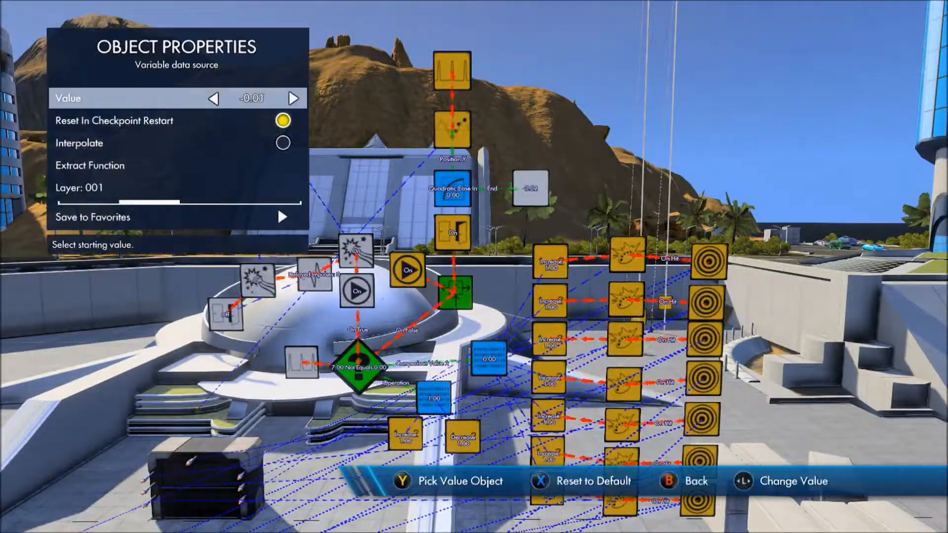
key(Left)
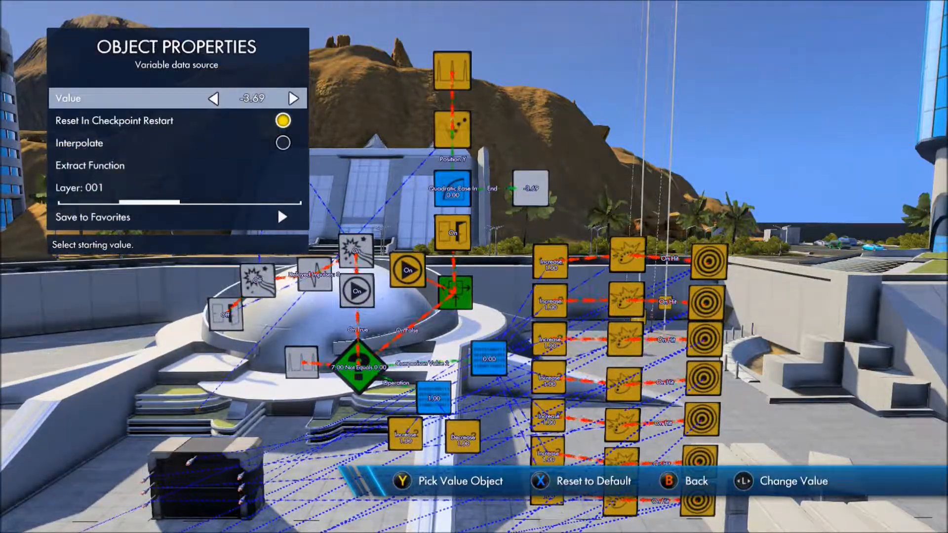
key(Left)
key(Escape)
key(p)
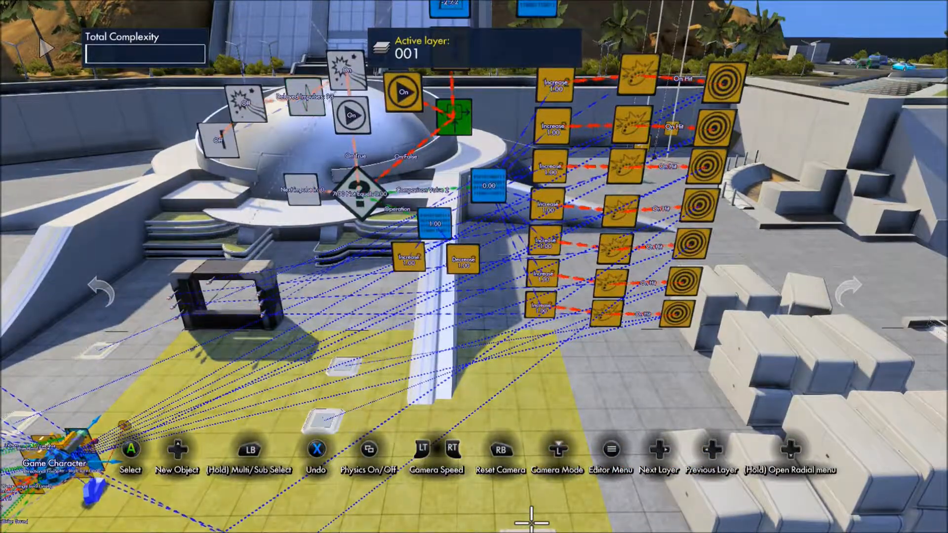
key(p)
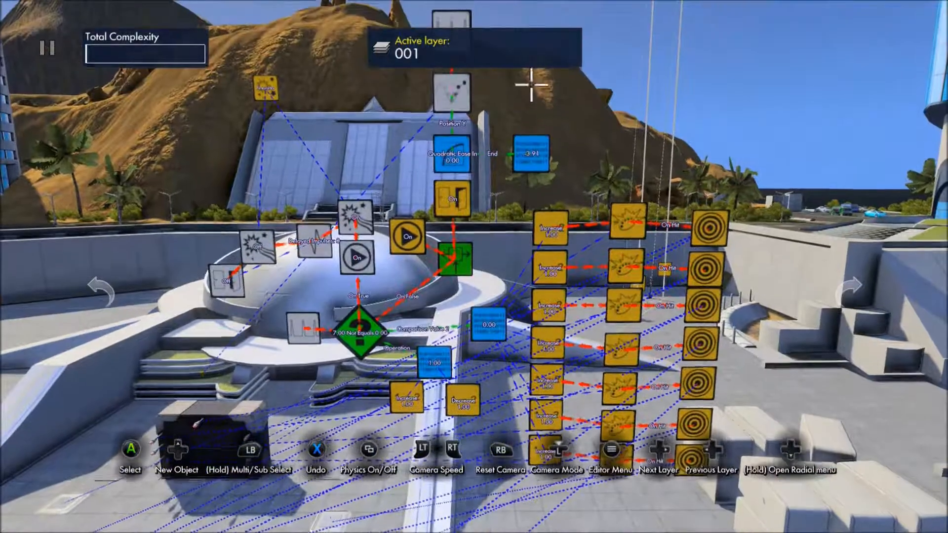
- Set the Variable data source's Value to -3.85 and test the movement with physics running
key(Return)
key(Down)
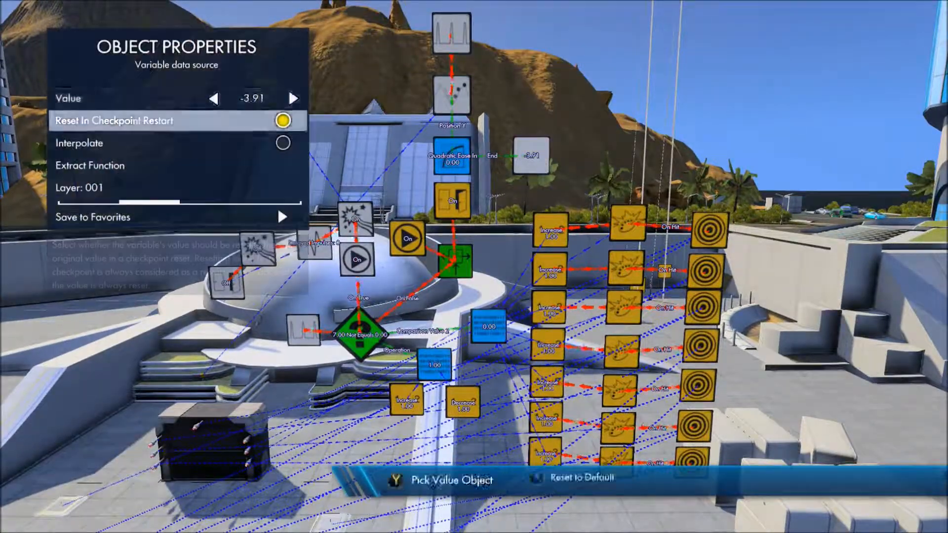
key(Up)
key(Right)
key(Right)
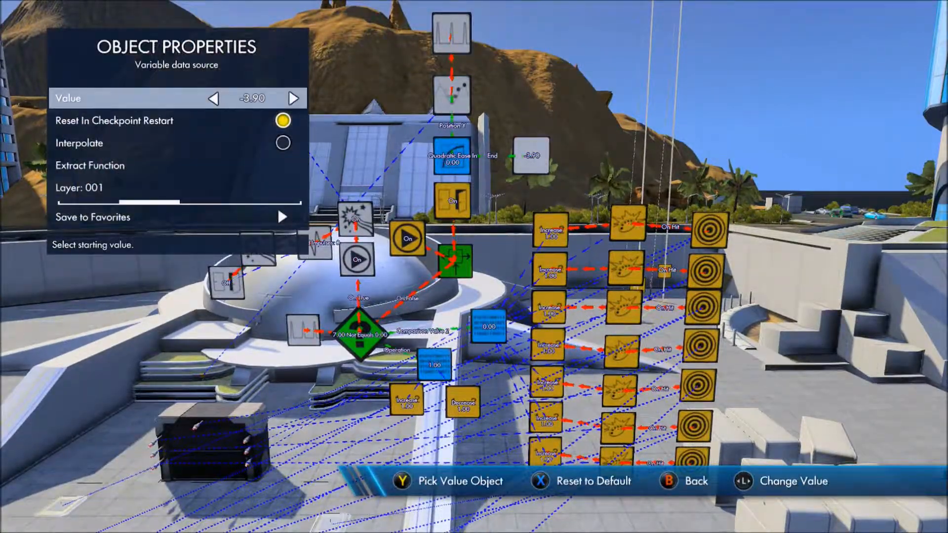
key(Escape)
key(Escape)
key(p)
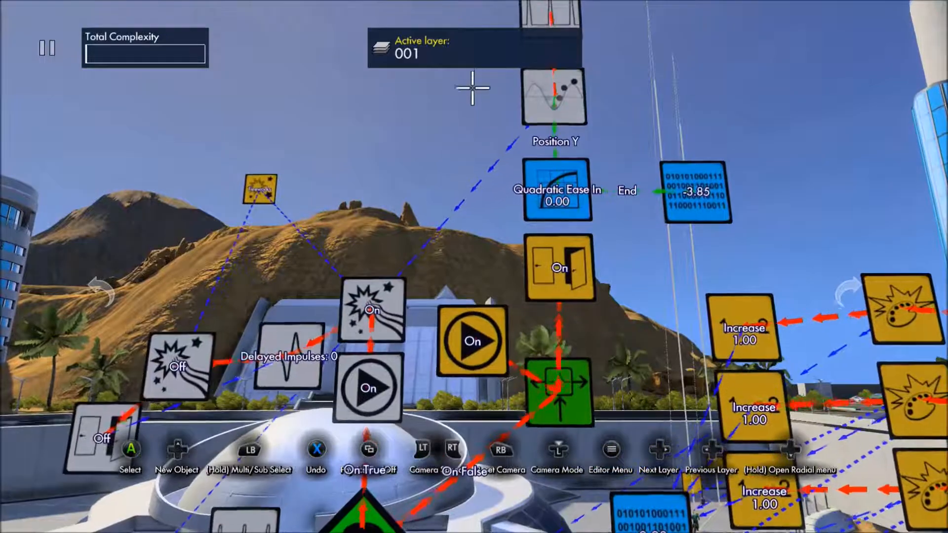
- Target the Quadratic Ease In curve data source with the On state event and place two sound event copies above the false-outcome sound event
click(546, 159)
key(Escape)
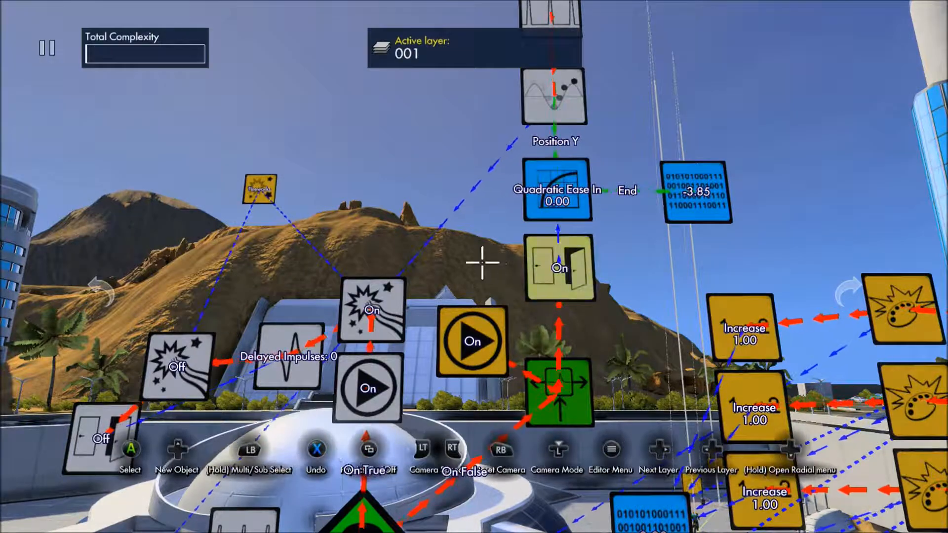
click(471, 323)
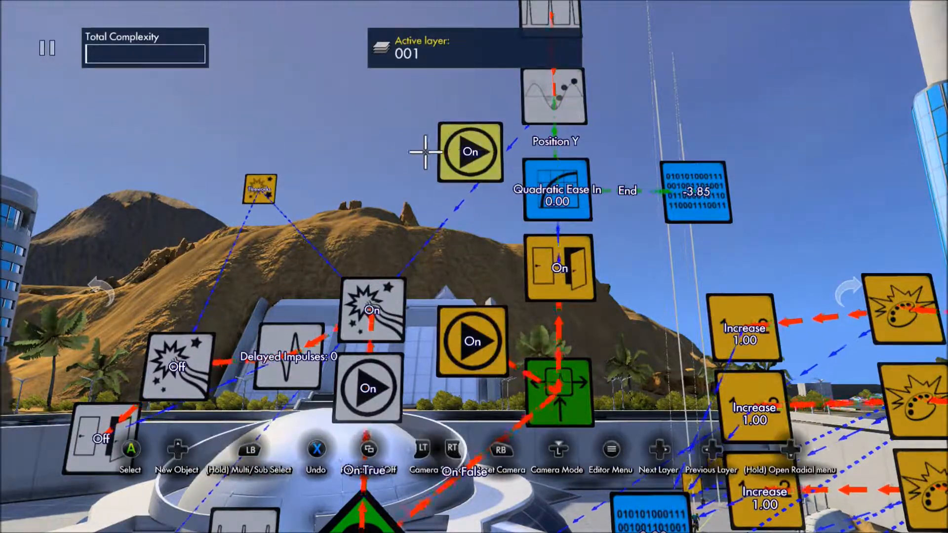
click(469, 151)
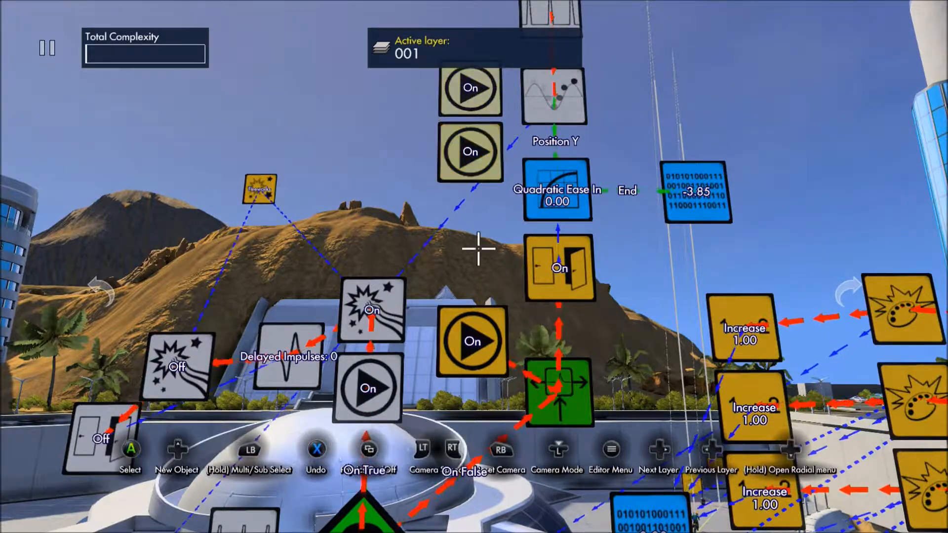
click(480, 353)
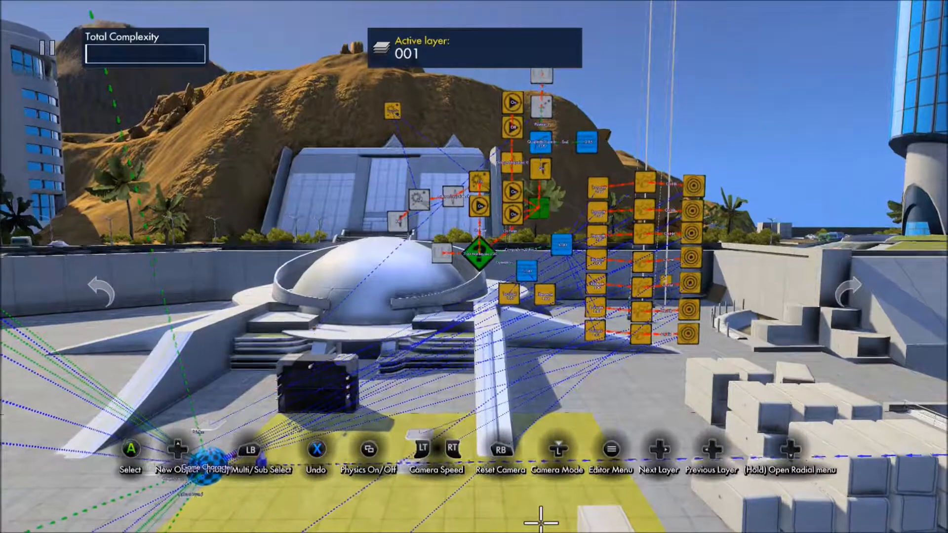
- Set the middle floor pad of the row beside the ramp as the second color event's target
key(Escape)
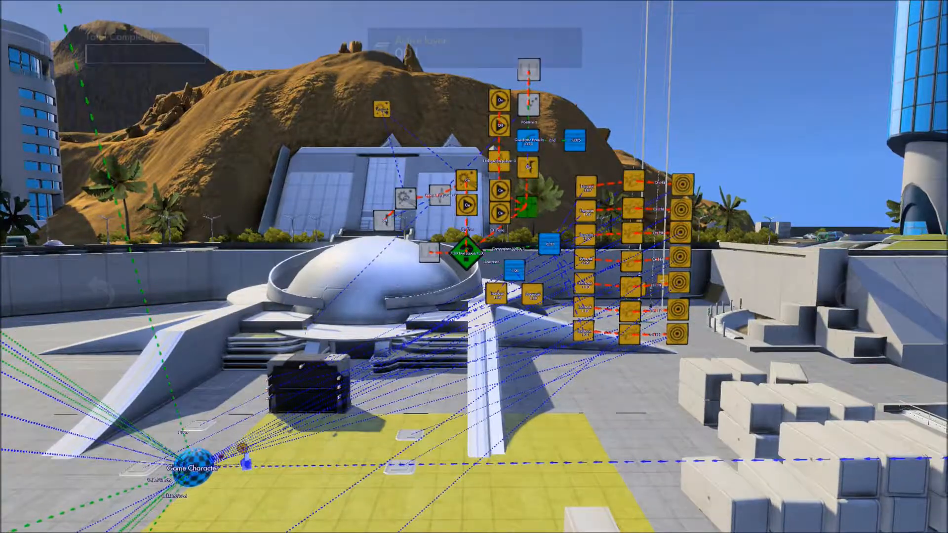
key(Return)
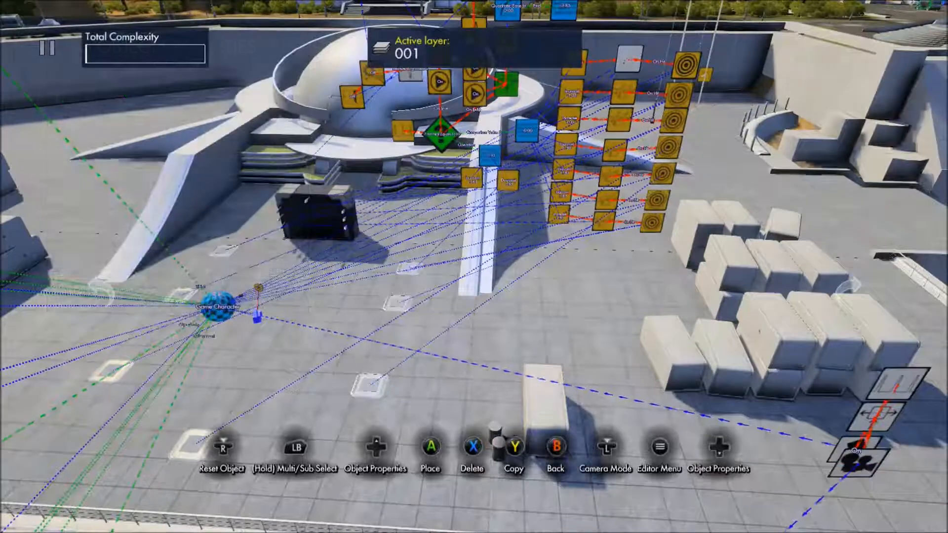
key(Escape)
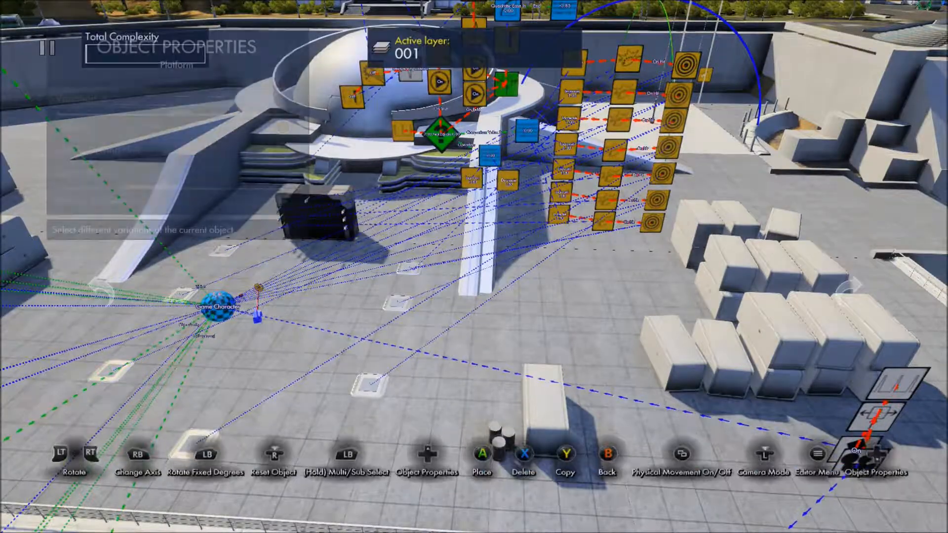
click(625, 93)
key(y)
key(Down)
key(Down)
key(Down)
key(Return)
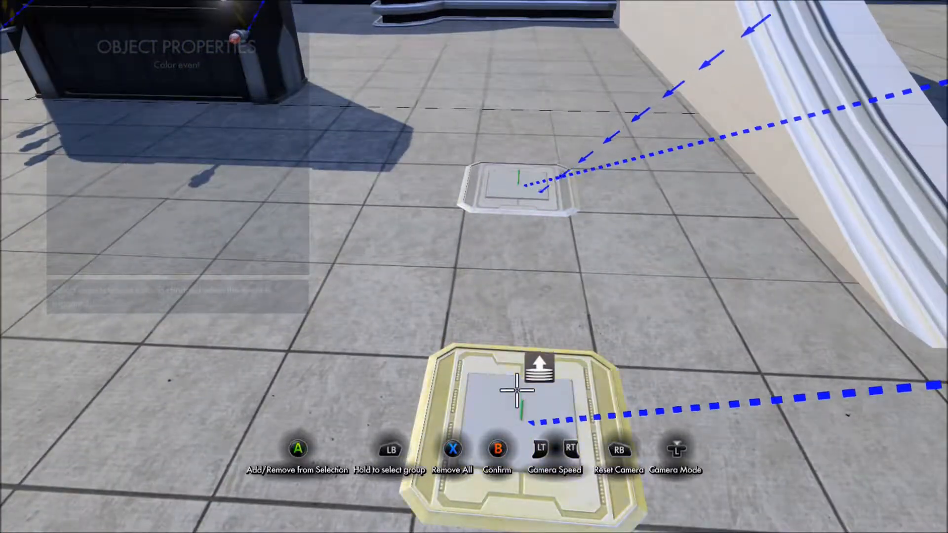
click(517, 389)
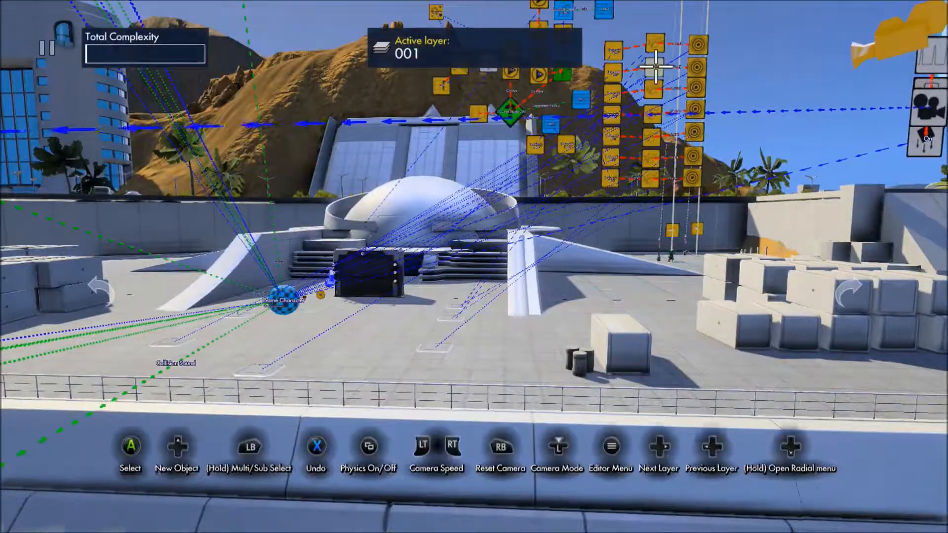
- Set the outermost floor pad of the row beside the ramp as the third color event's target
click(656, 101)
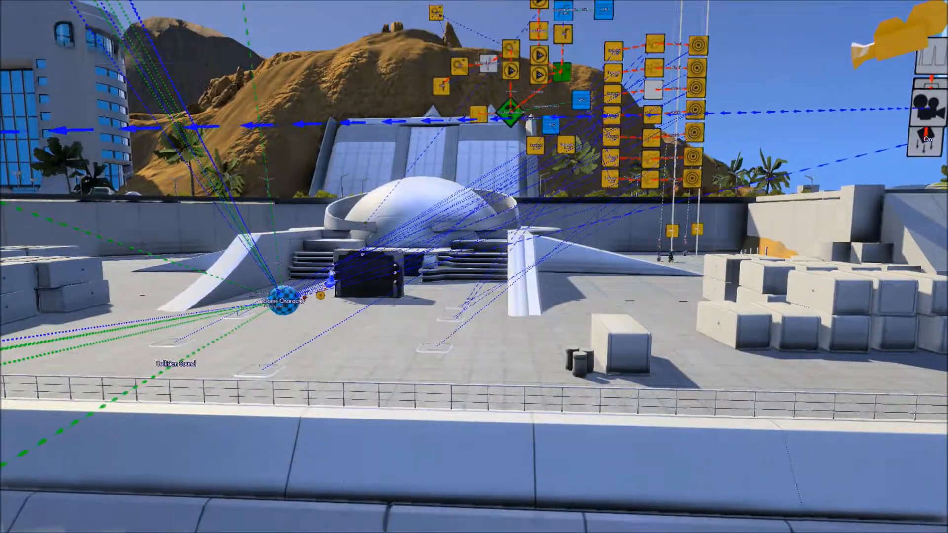
key(Down)
key(Down)
key(Down)
key(Return)
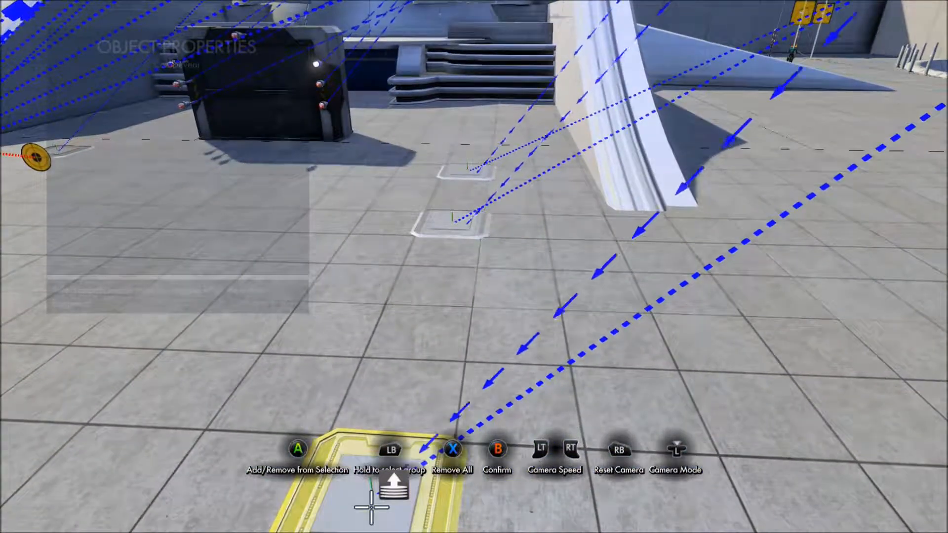
click(382, 520)
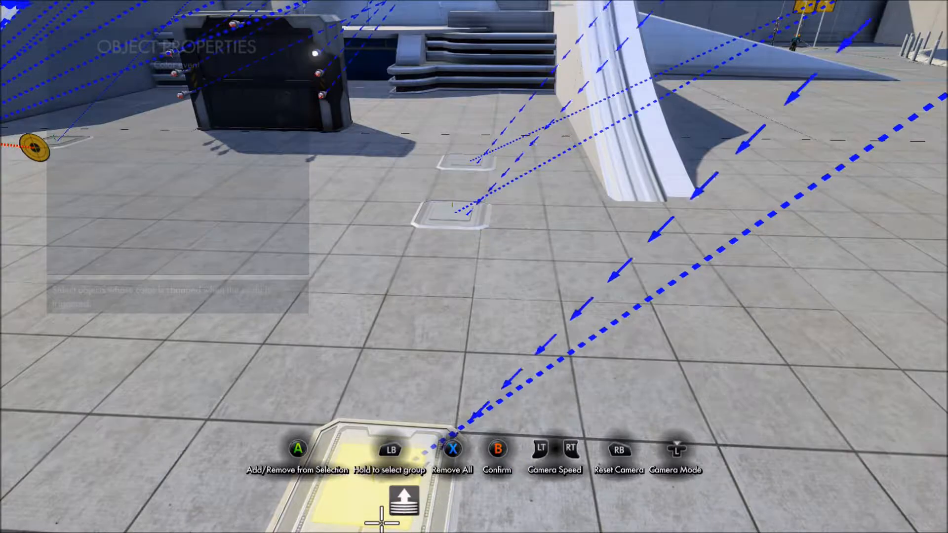
key(Escape)
key(Escape)
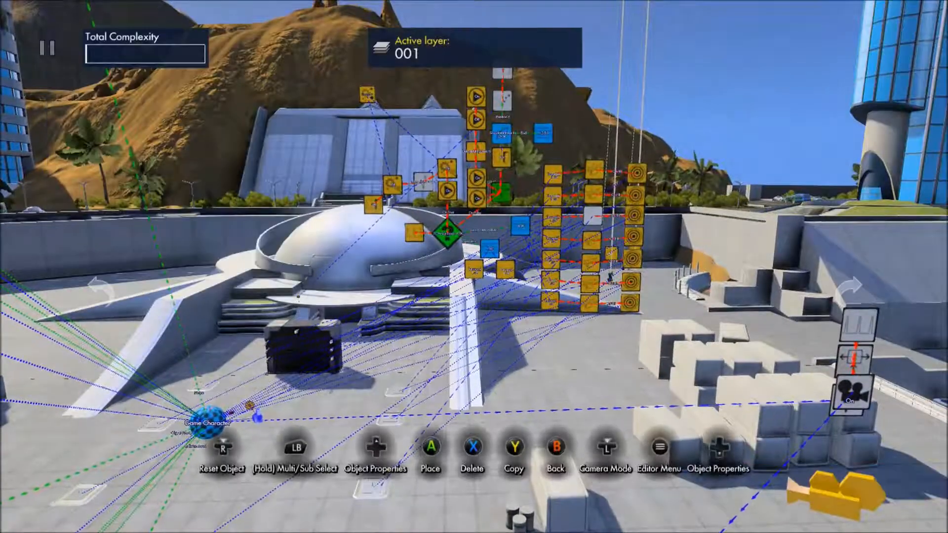
- Set the central floor pad nearest the railing as the fourth color event's target
key(Return)
key(Down)
key(Down)
key(Down)
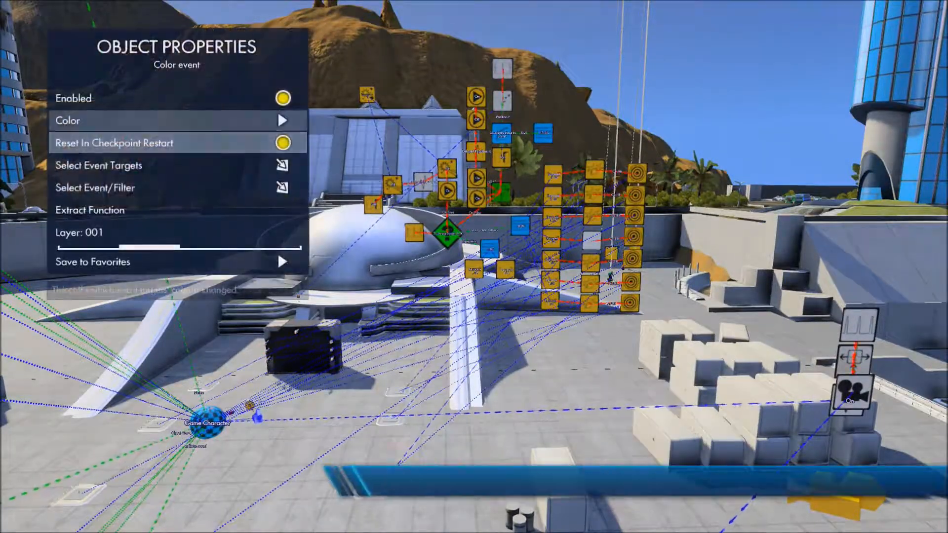
key(Return)
key(Escape)
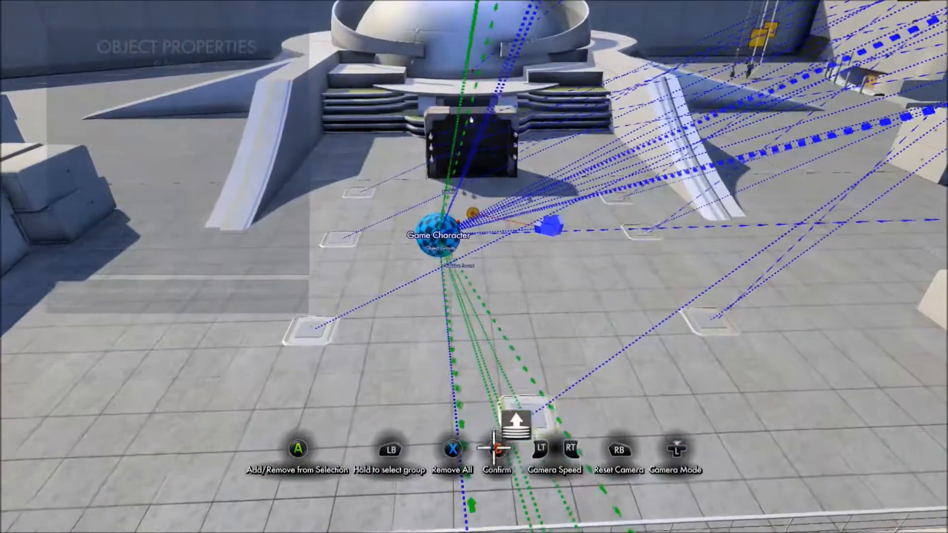
key(Escape)
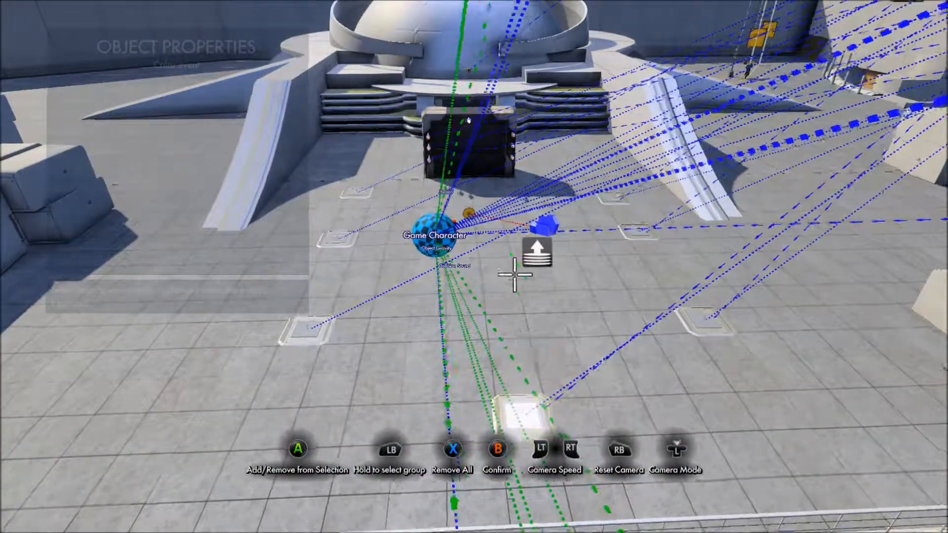
key(Escape)
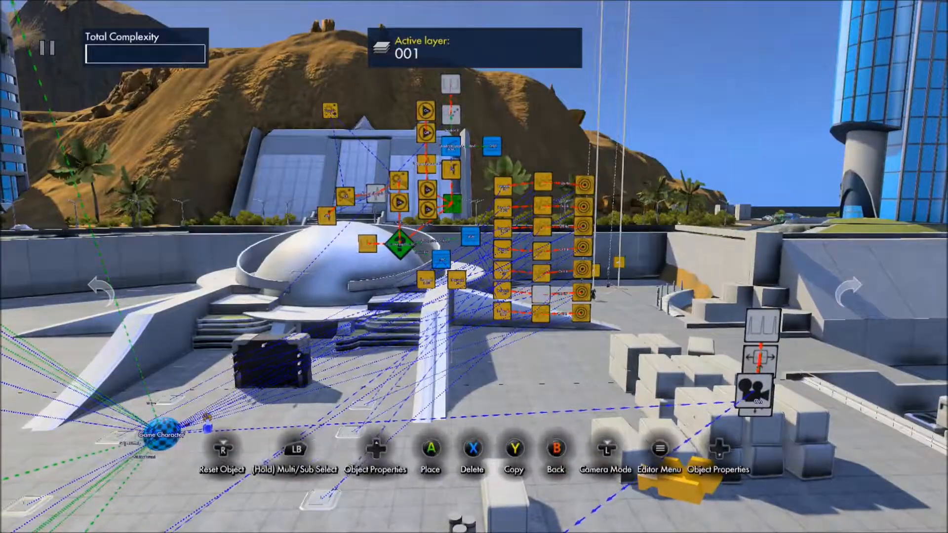
- Set the outermost floor pad of the opposite row as the fifth color event's target
key(Return)
key(Down)
key(Down)
key(Down)
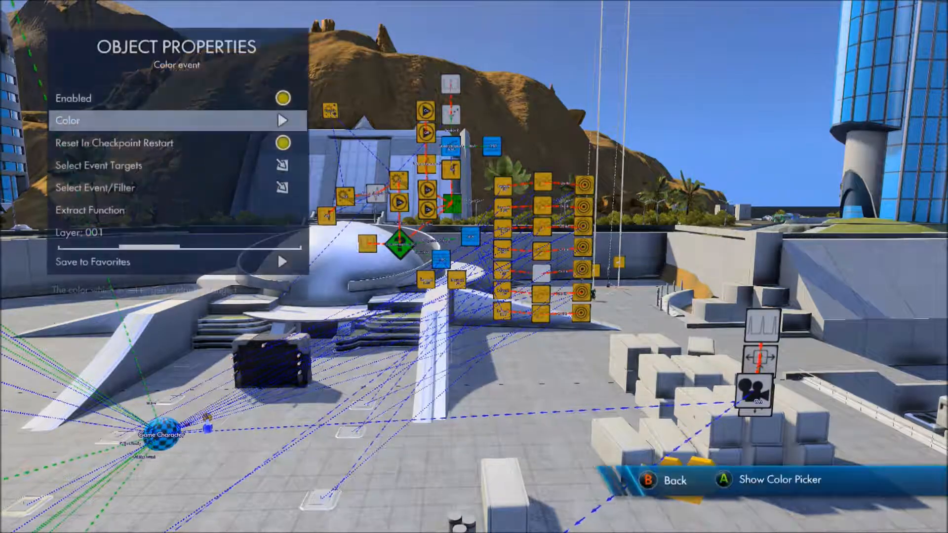
key(Return)
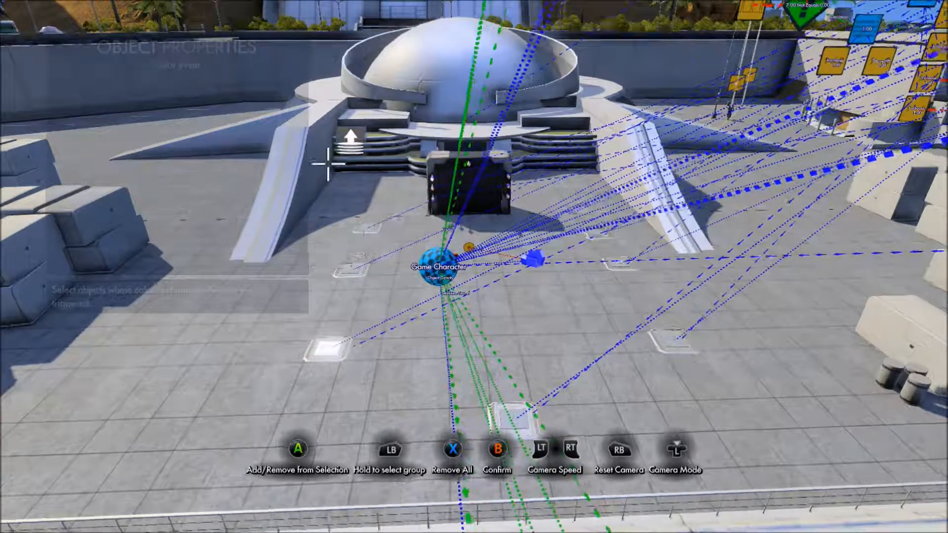
key(Escape)
key(Escape)
- Open the event target selection of the next color event in the column
key(Return)
key(Down)
key(Down)
key(Down)
key(Return)
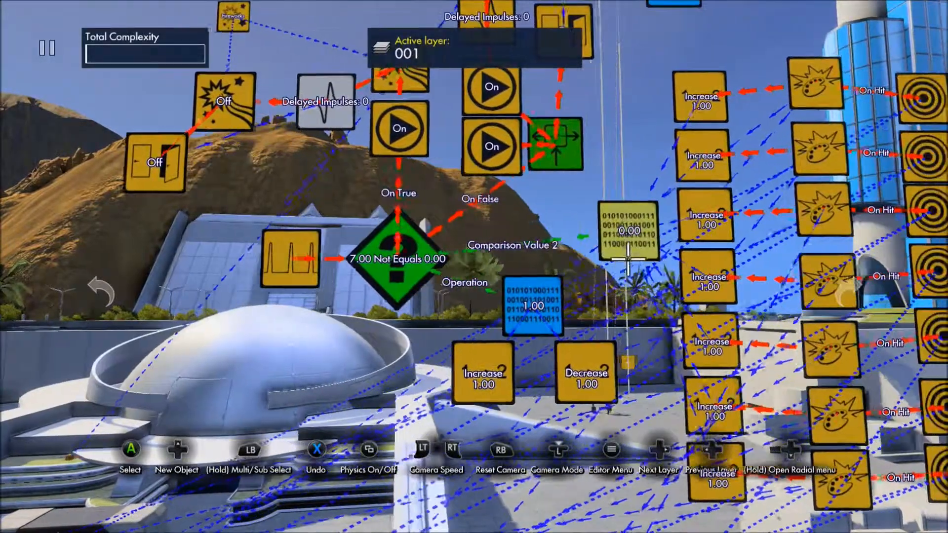
- Examine the Variable data source feeding Comparison Value 2 and the Generic filter's properties
click(628, 254)
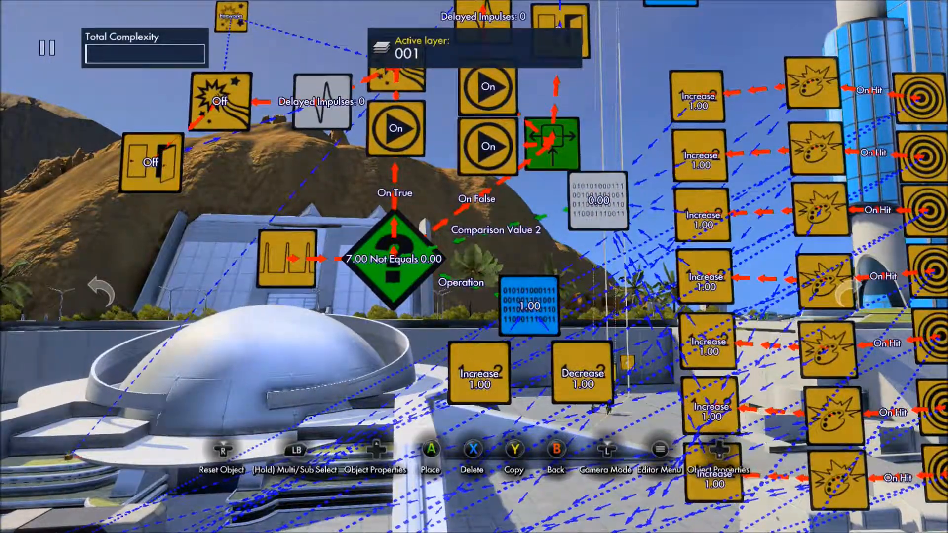
key(Escape)
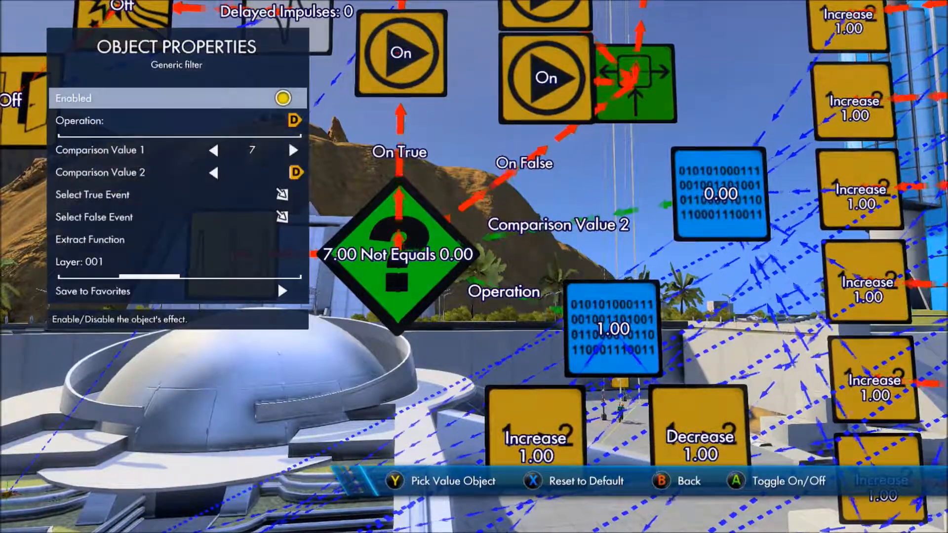
key(Escape)
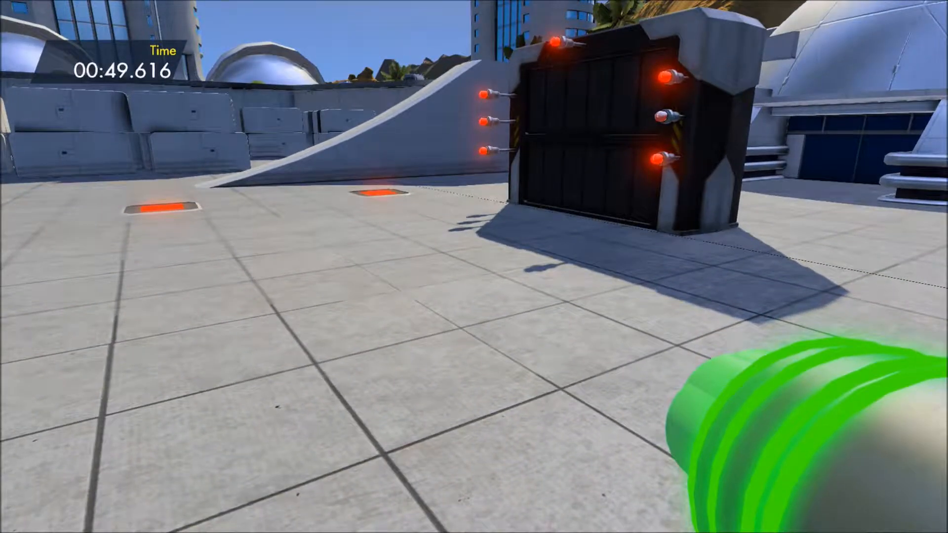
- Return from the test run to the editor and check the hitting object selection of the lowest hit trigger
key(Escape)
key(Down)
key(Return)
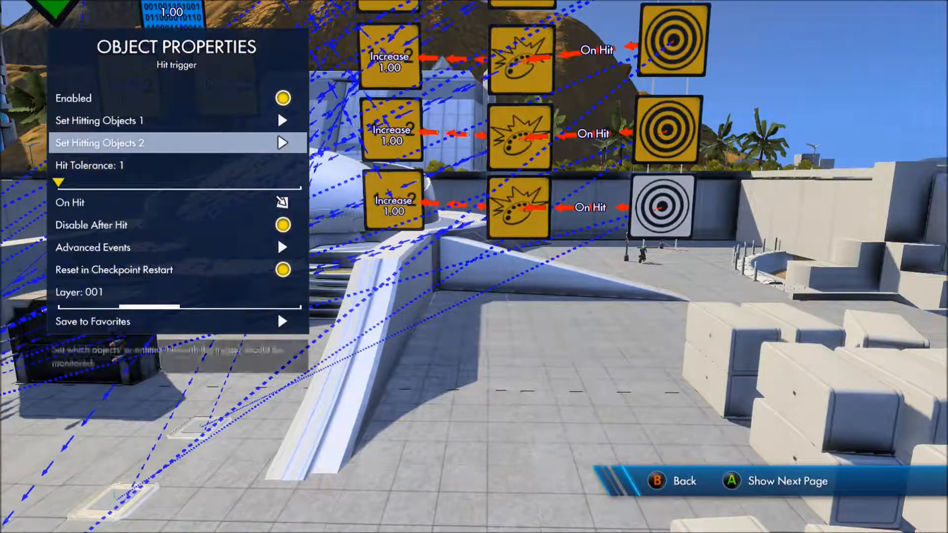
key(Return)
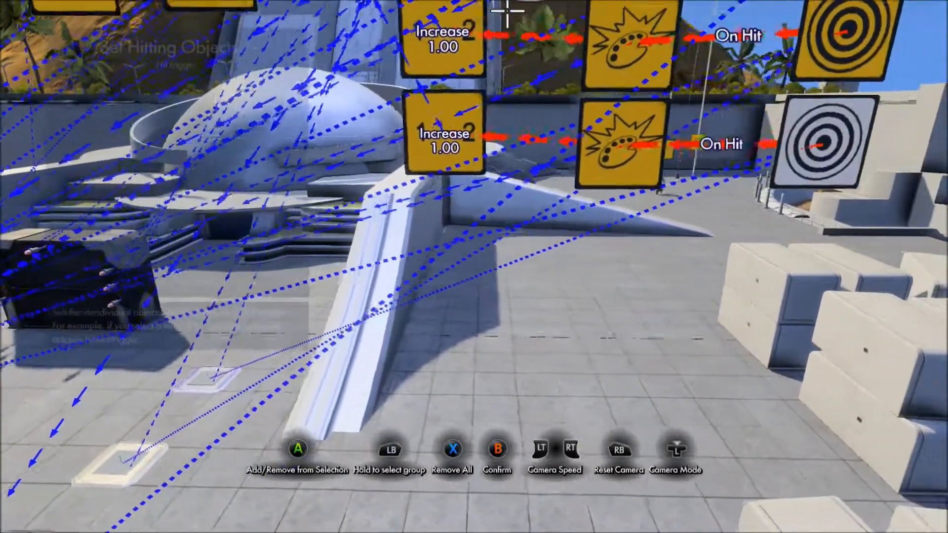
key(Escape)
key(Escape)
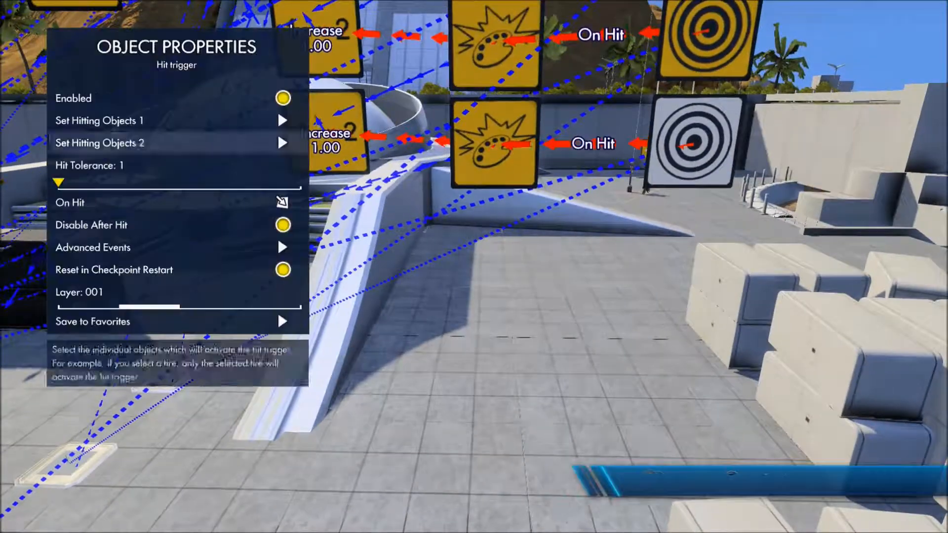
- Close the hit trigger's properties, and select the nearest floor pad beside the ramp and put it back in place
click(705, 92)
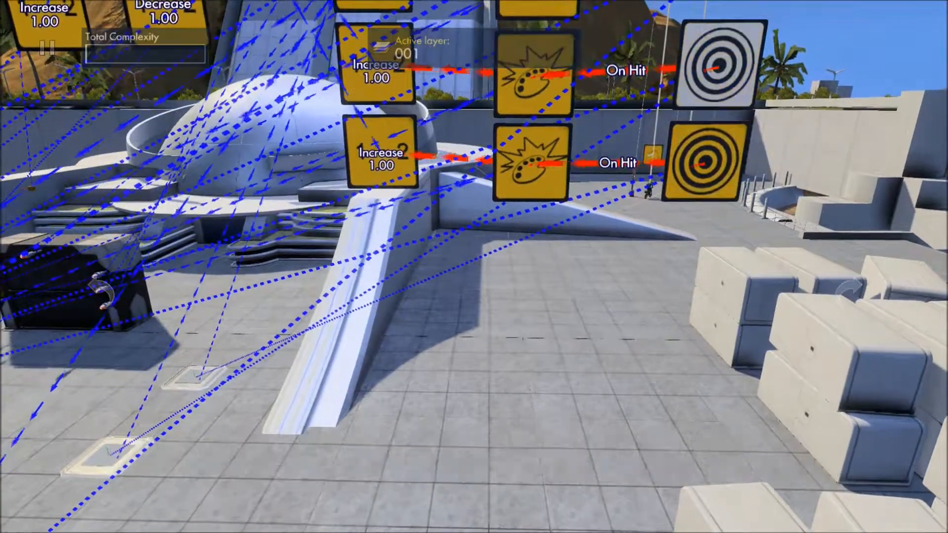
key(Escape)
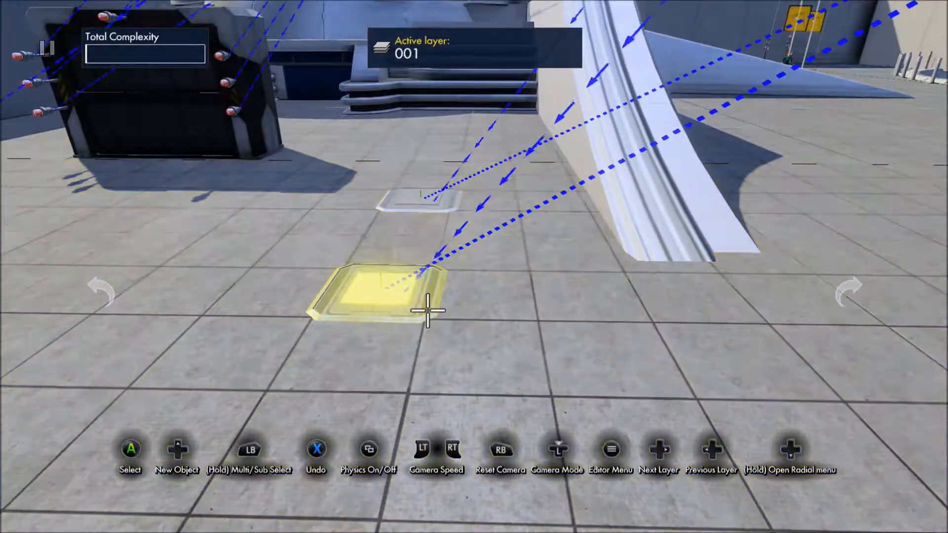
click(428, 310)
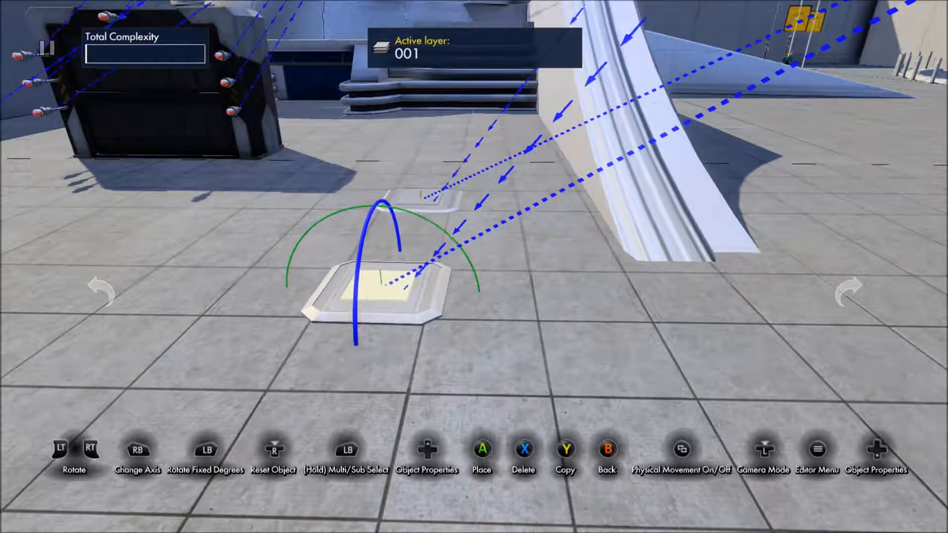
click(383, 298)
- Test drive the track to see how the floor pads react, and return to editing
key(Escape)
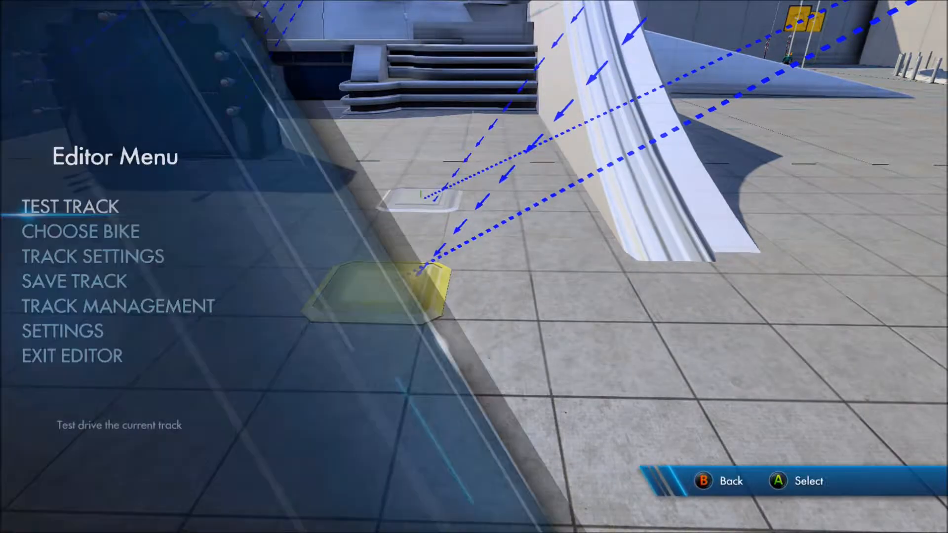
key(Return)
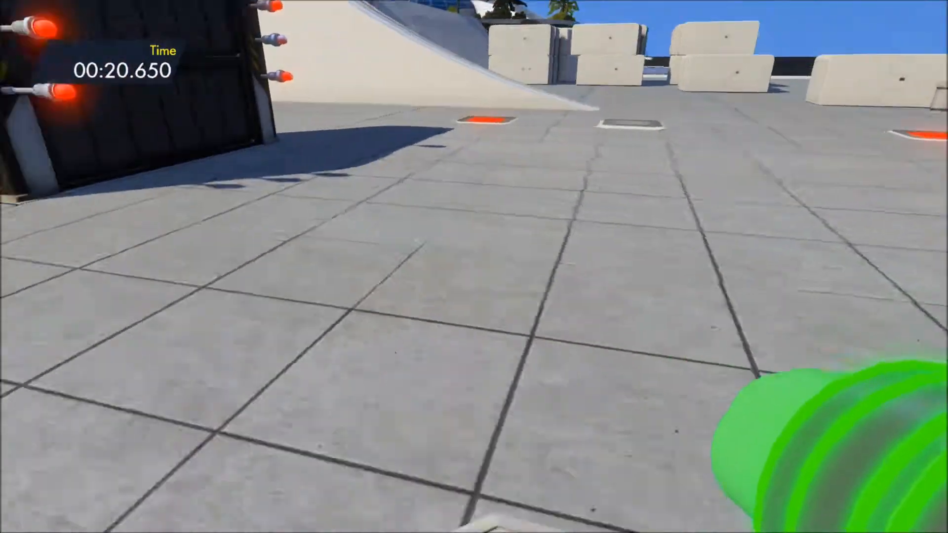
key(Down)
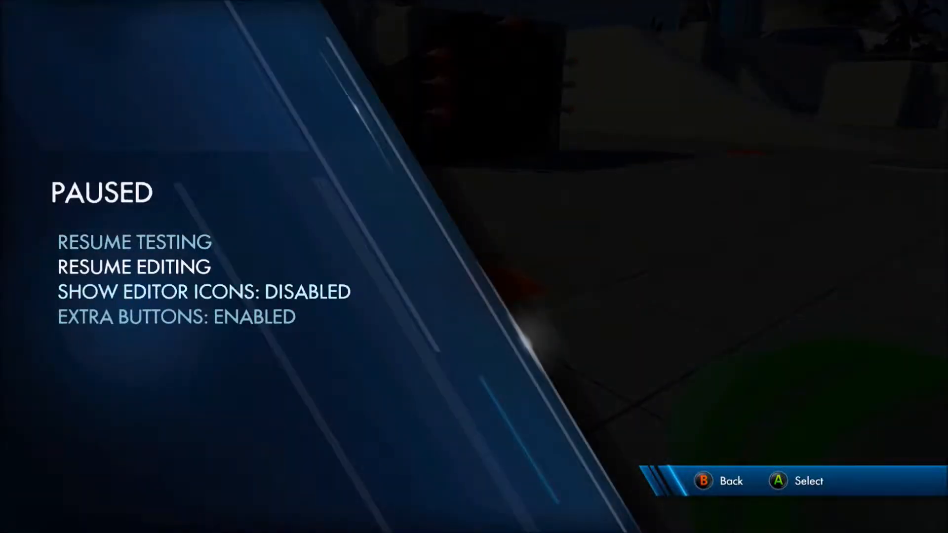
key(Escape)
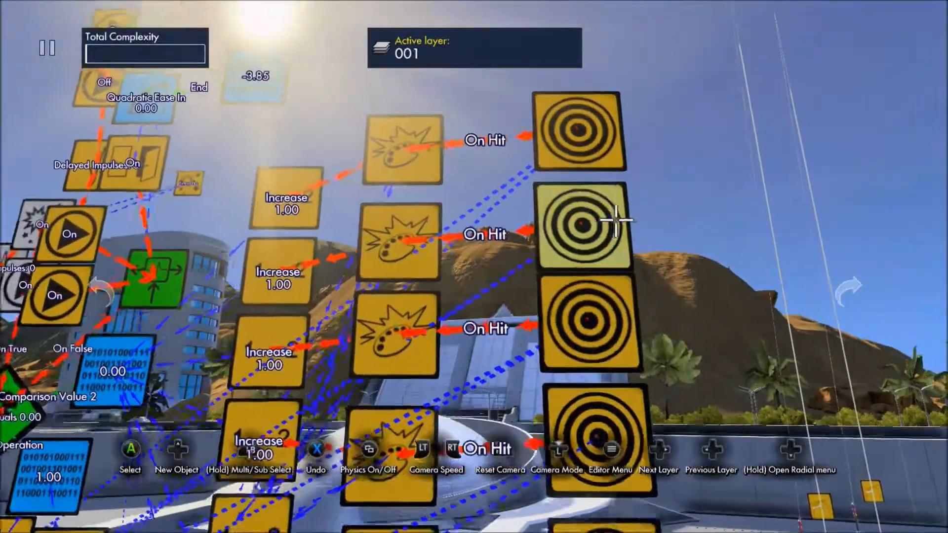
- Examine the object instances chosen under Set Hitting Objects 1 of the second hit trigger in the column
key(Tab)
key(Down)
key(Return)
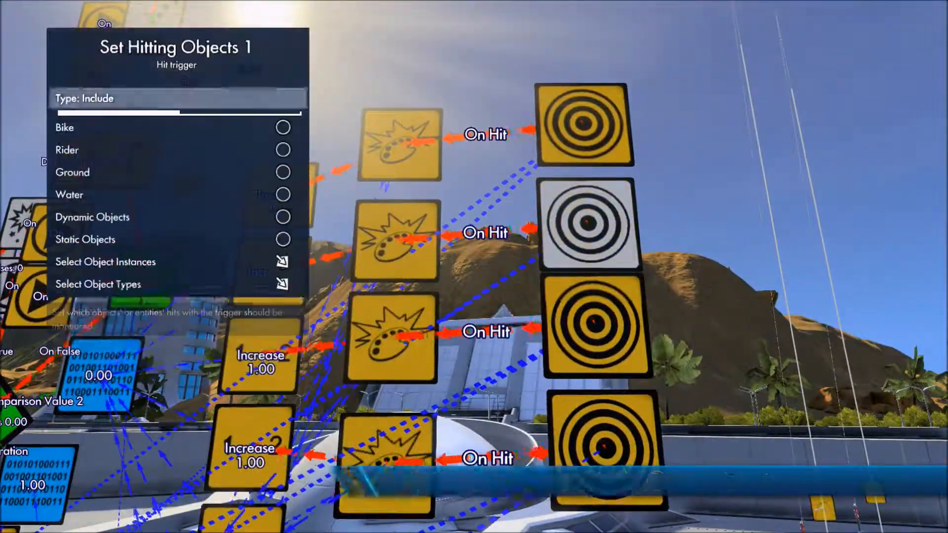
key(Return)
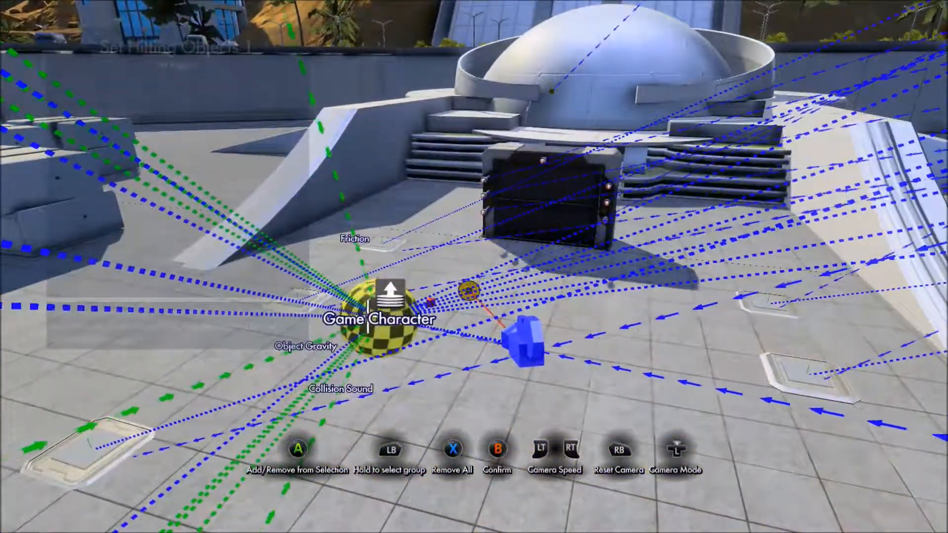
click(369, 312)
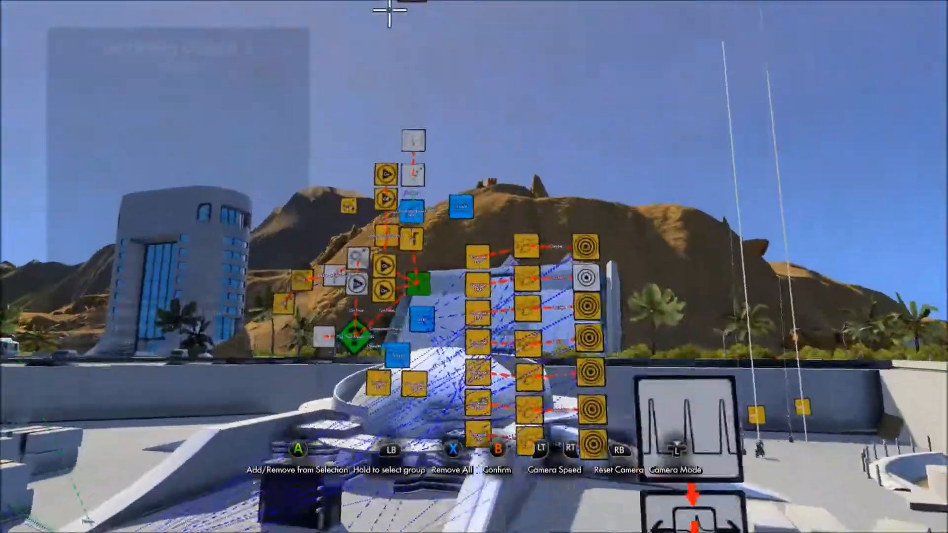
key(Escape)
key(Return)
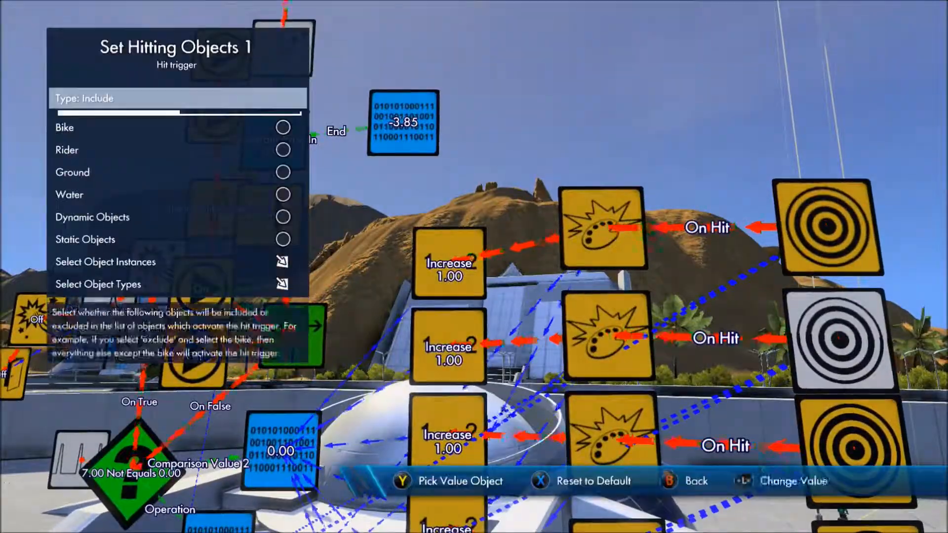
- Move the second hit trigger out of its column, away from the other triggers, and close its properties
key(Escape)
key(Escape)
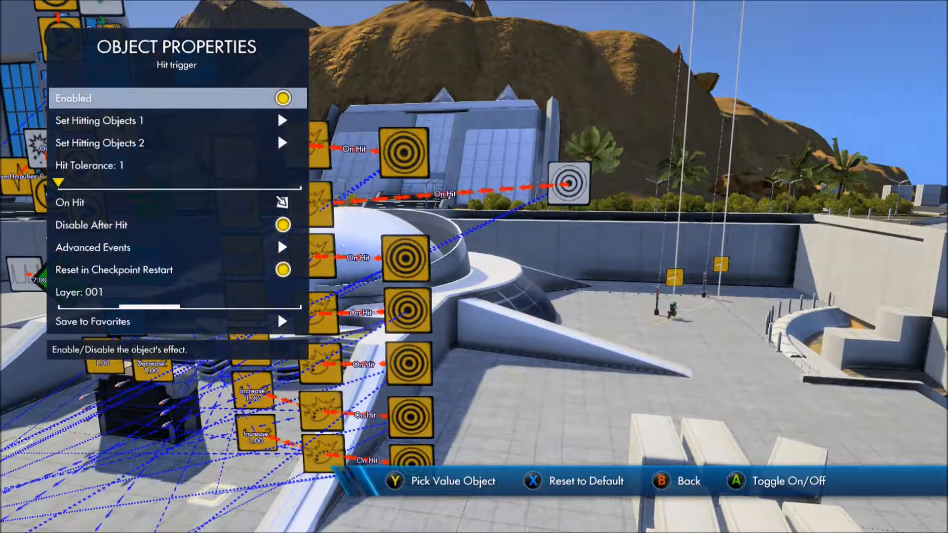
key(Escape)
key(Escape)
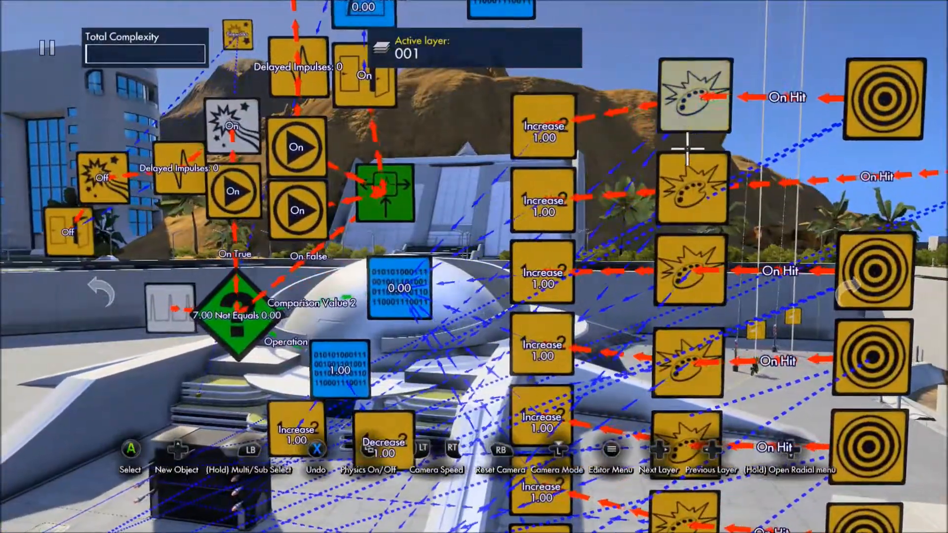
- Examine which floor pad the second color event in the column targets
key(Down)
key(Down)
key(Down)
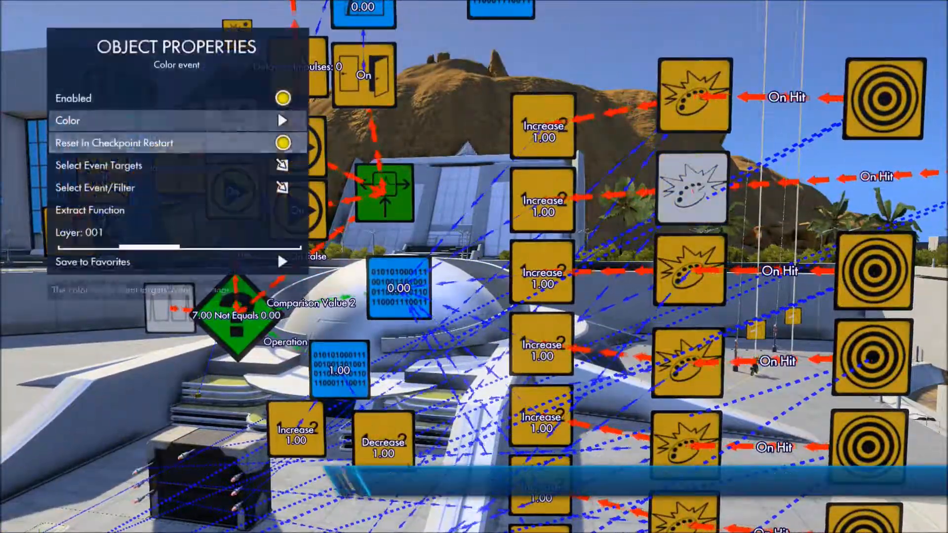
key(Return)
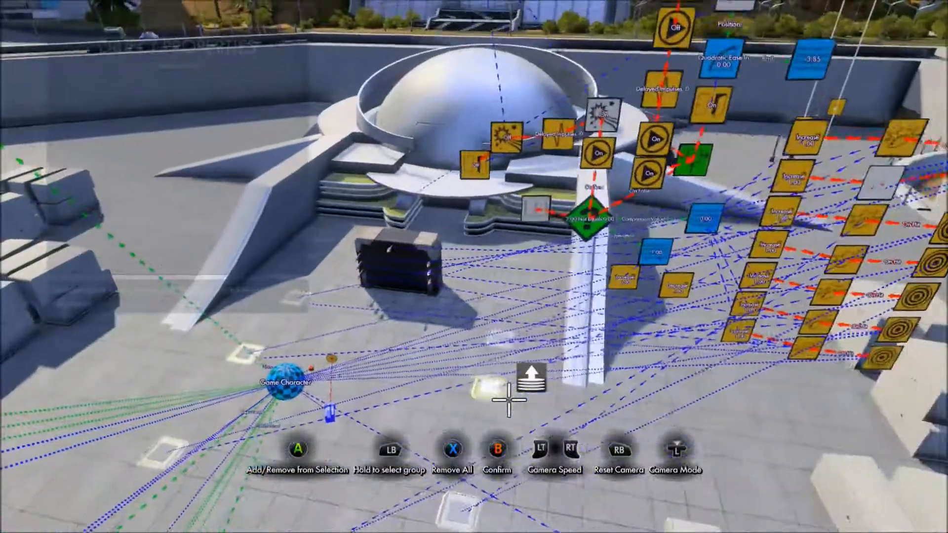
key(Escape)
key(Escape)
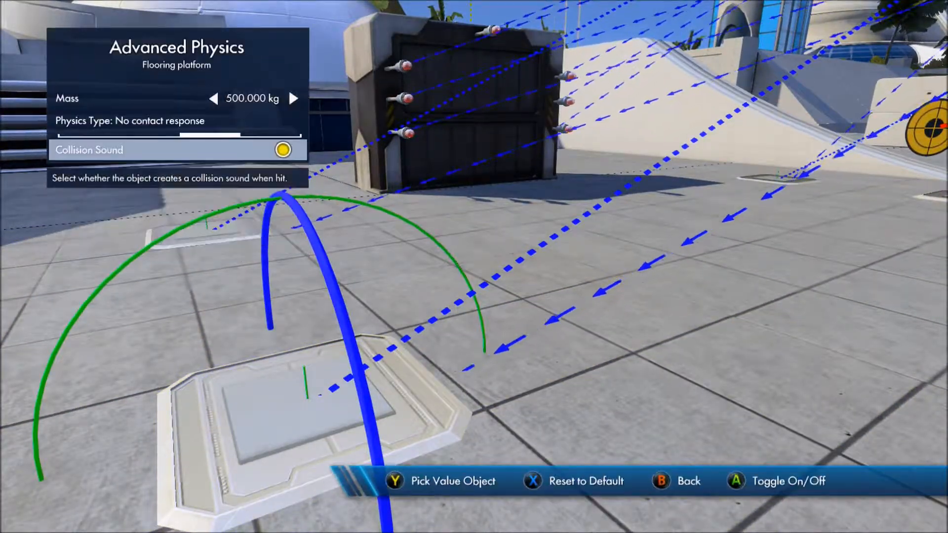
- Check the Physics Type and Collision Sound options in the floor pad's Advanced Physics properties
key(Up)
key(Left)
key(Down)
key(Escape)
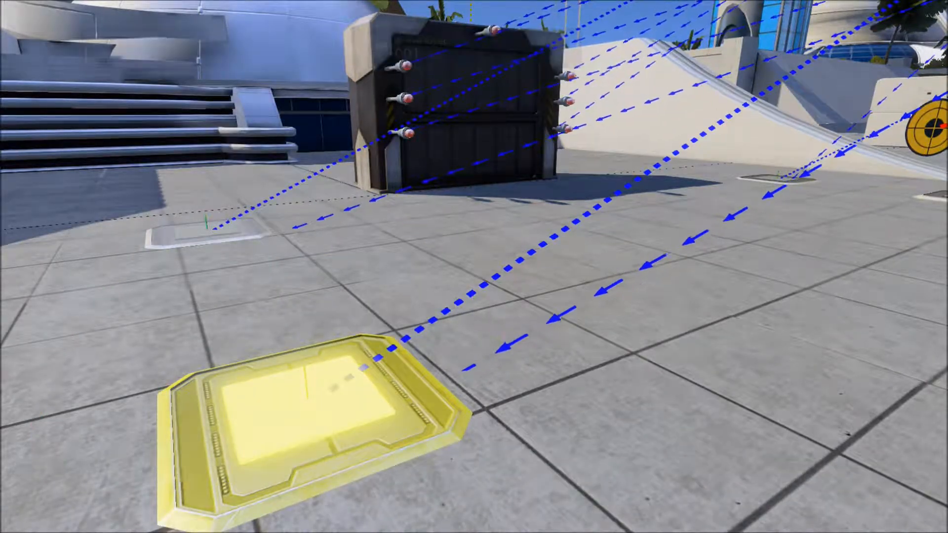
- Test the track by triggering all the floor pads, and resume editing
key(Escape)
key(Return)
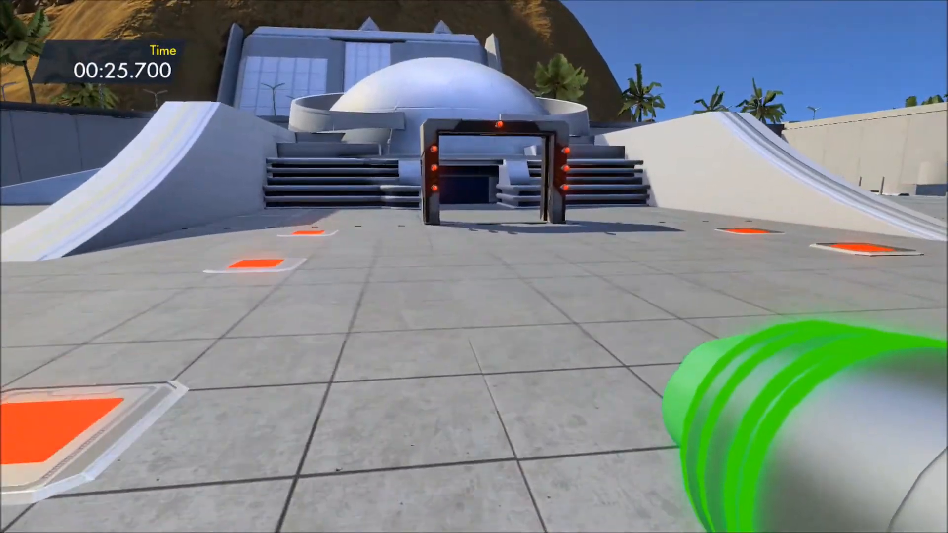
key(Escape)
key(Down)
key(Return)
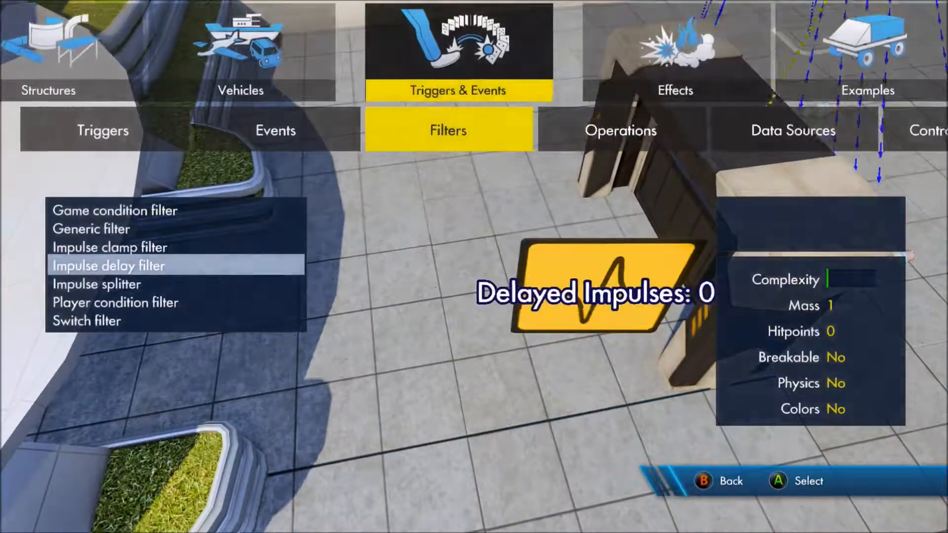
- Insert an Area trigger on the floor beside the gate
key(Escape)
key(Escape)
key(Right)
key(Right)
key(Left)
key(Return)
key(Escape)
key(Left)
key(Left)
key(Left)
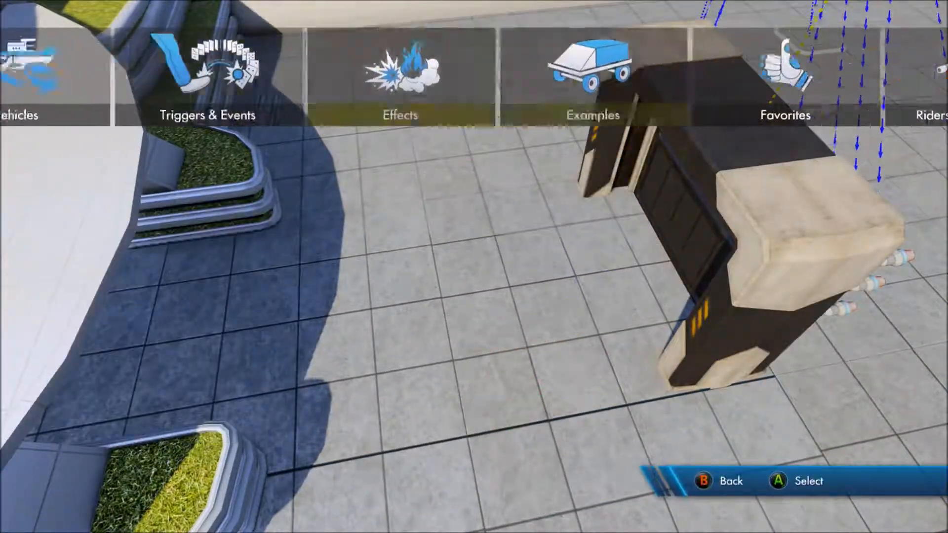
key(Return)
key(Left)
key(Left)
key(Up)
key(Up)
key(Up)
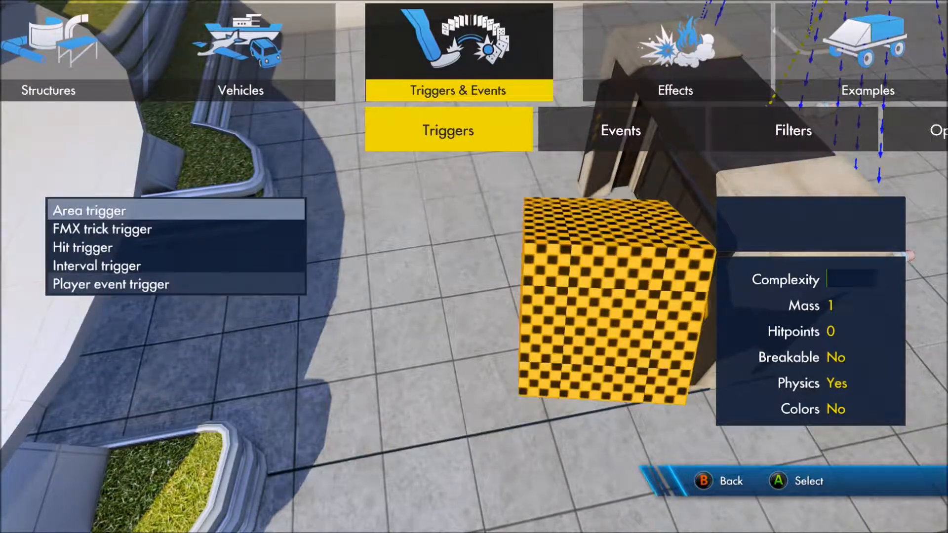
key(Return)
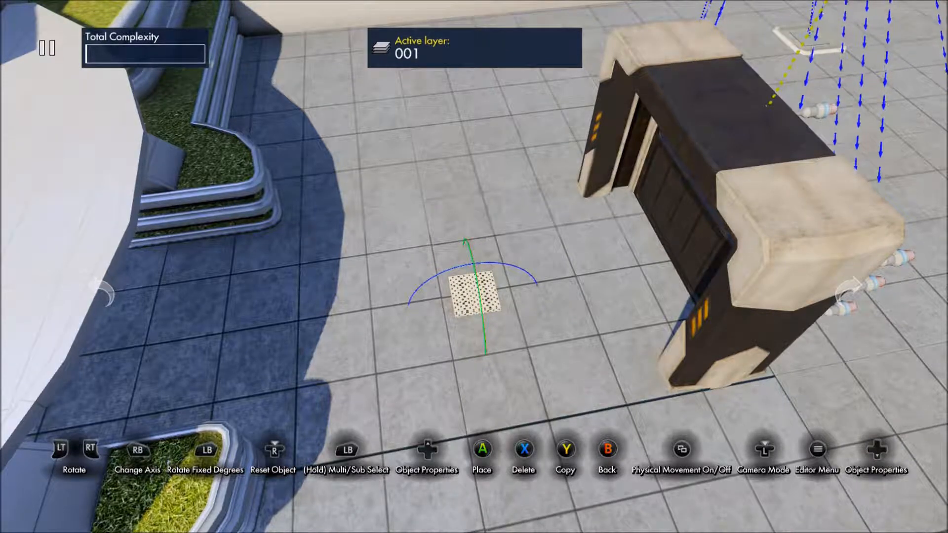
- Enlarge the area trigger to a size of 2.46 m
key(Down)
key(Down)
key(Down)
key(Down)
key(Down)
key(Down)
key(Right)
key(Right)
key(Right)
key(Escape)
- Move the area trigger away from the gate onto the shaded floor between the two planters
key(Left)
key(Down)
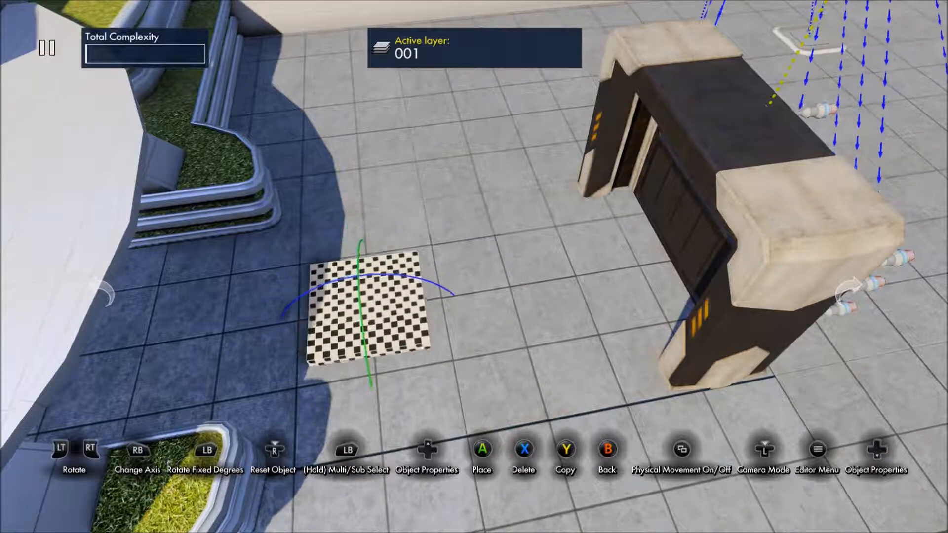
key(Left)
key(Down)
key(Up)
key(Left)
key(Down)
key(Up)
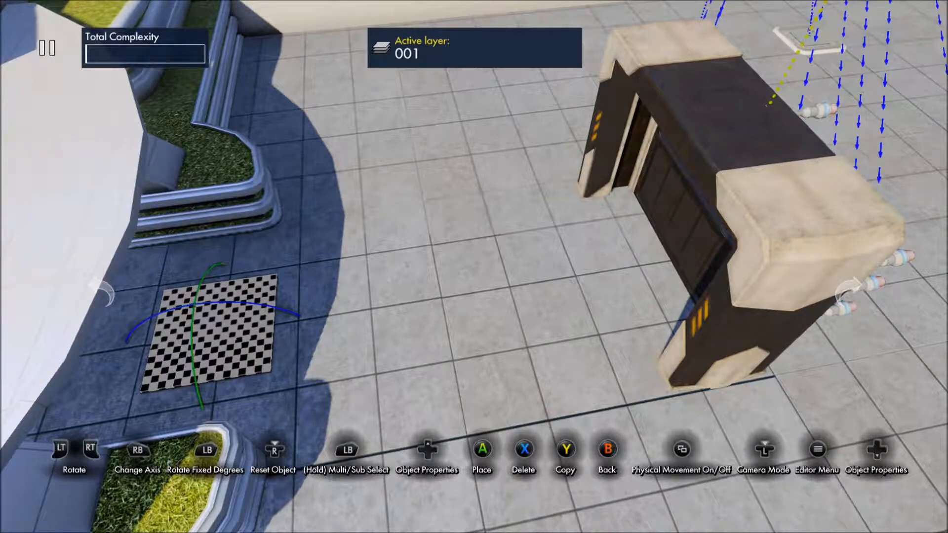
- Configure which objects can activate the area trigger in its Trigger By settings
key(Return)
key(Return)
key(Up)
key(Down)
key(Down)
key(Down)
key(Down)
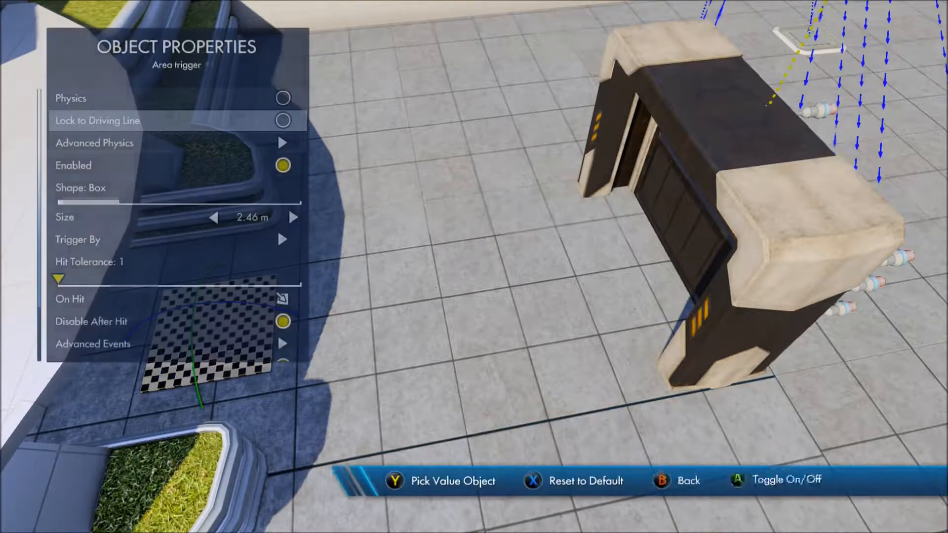
key(Down)
key(Down)
key(Down)
key(Return)
key(Return)
key(Down)
key(Return)
key(Down)
key(Down)
key(Down)
key(Down)
key(Return)
key(Return)
key(Escape)
key(Escape)
key(Escape)
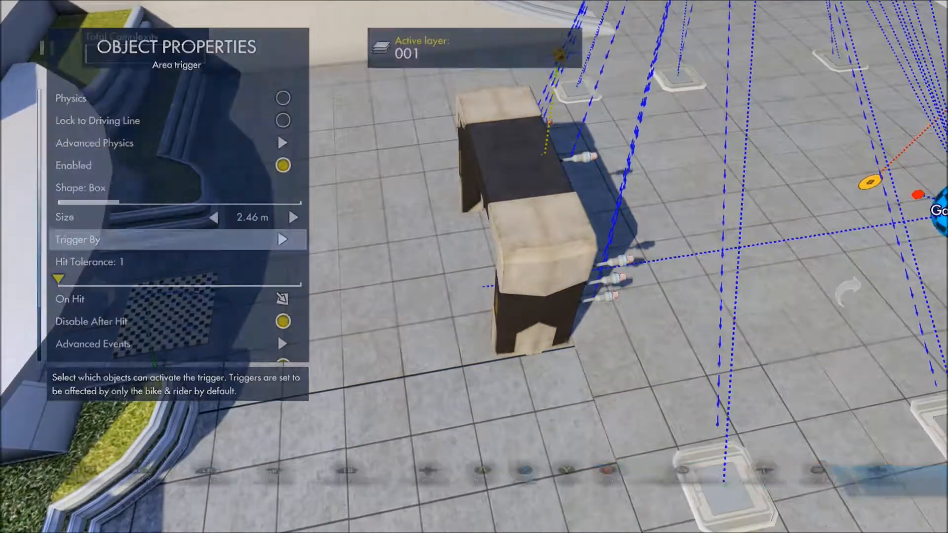
- Add an End event and position it in front of the gate
key(Up)
key(Right)
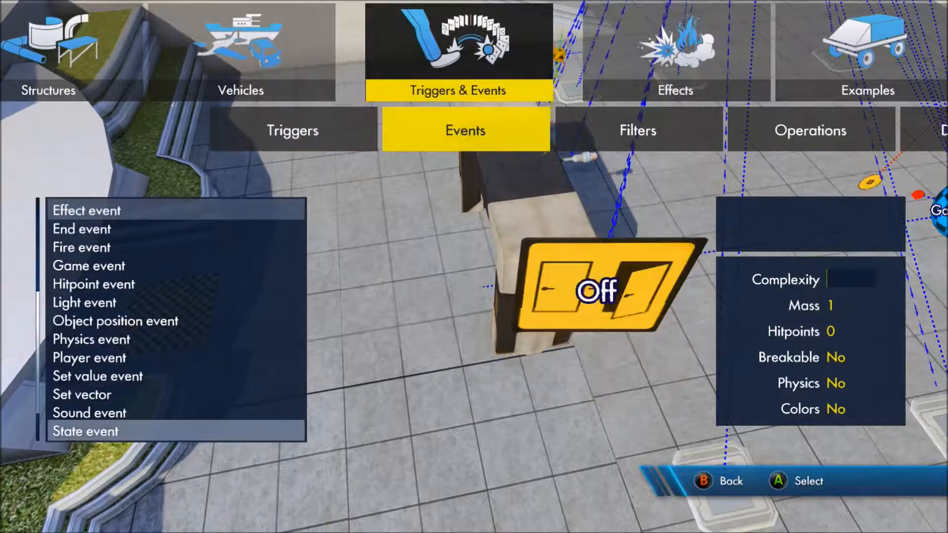
key(Down)
key(Down)
key(Up)
key(Up)
key(Up)
key(Up)
key(Up)
key(Up)
key(Up)
key(Up)
key(Up)
key(Up)
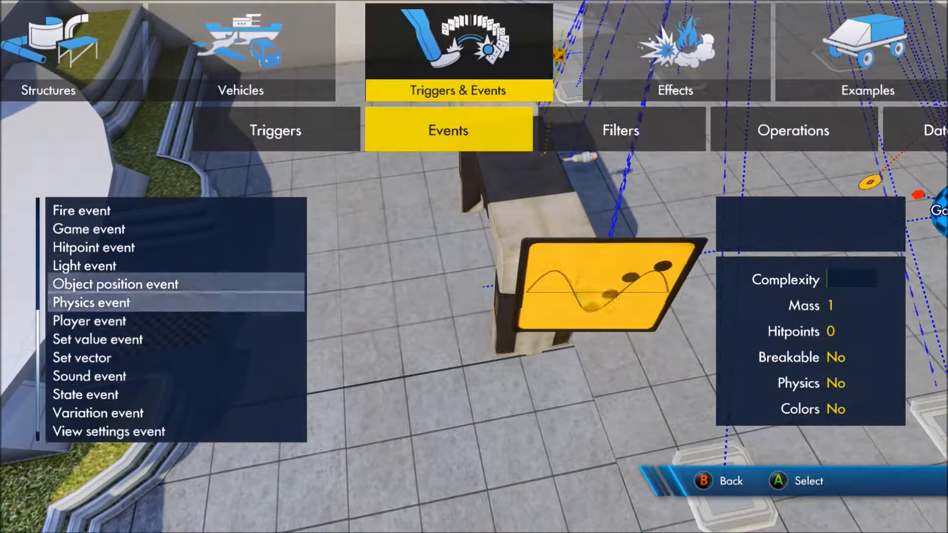
key(Up)
key(Up)
key(Up)
key(Up)
key(Escape)
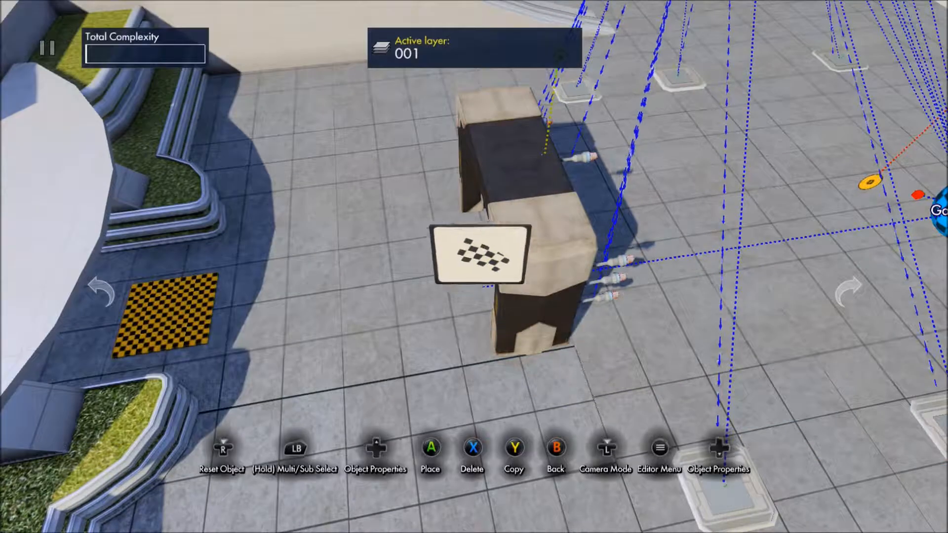
- Set the End event as the On Hit target of the area trigger
click(171, 309)
key(Return)
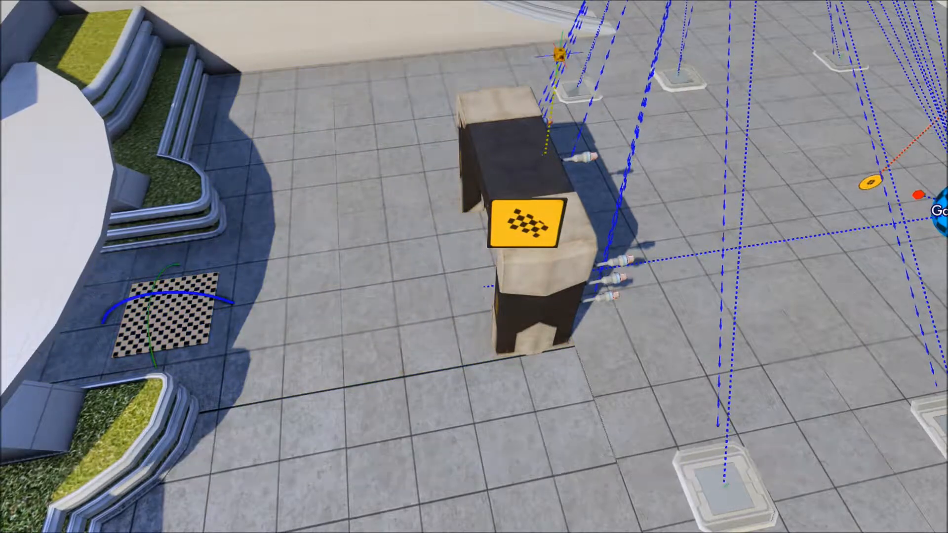
key(Up)
key(Up)
key(Up)
key(Up)
key(Up)
key(Up)
key(Return)
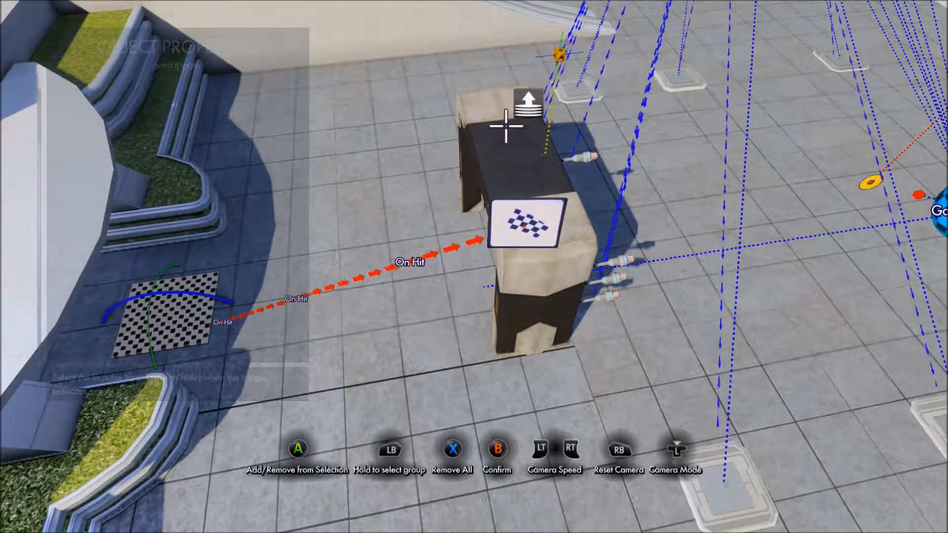
key(Escape)
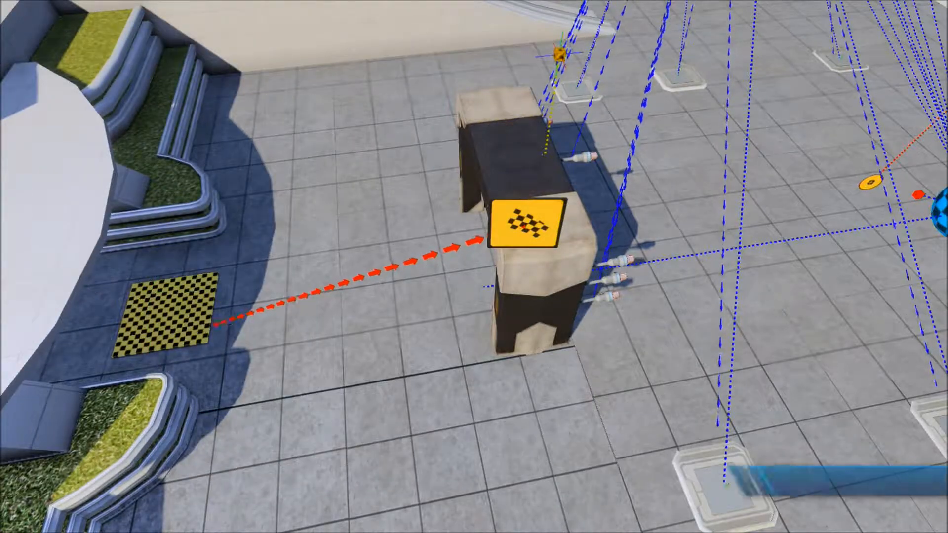